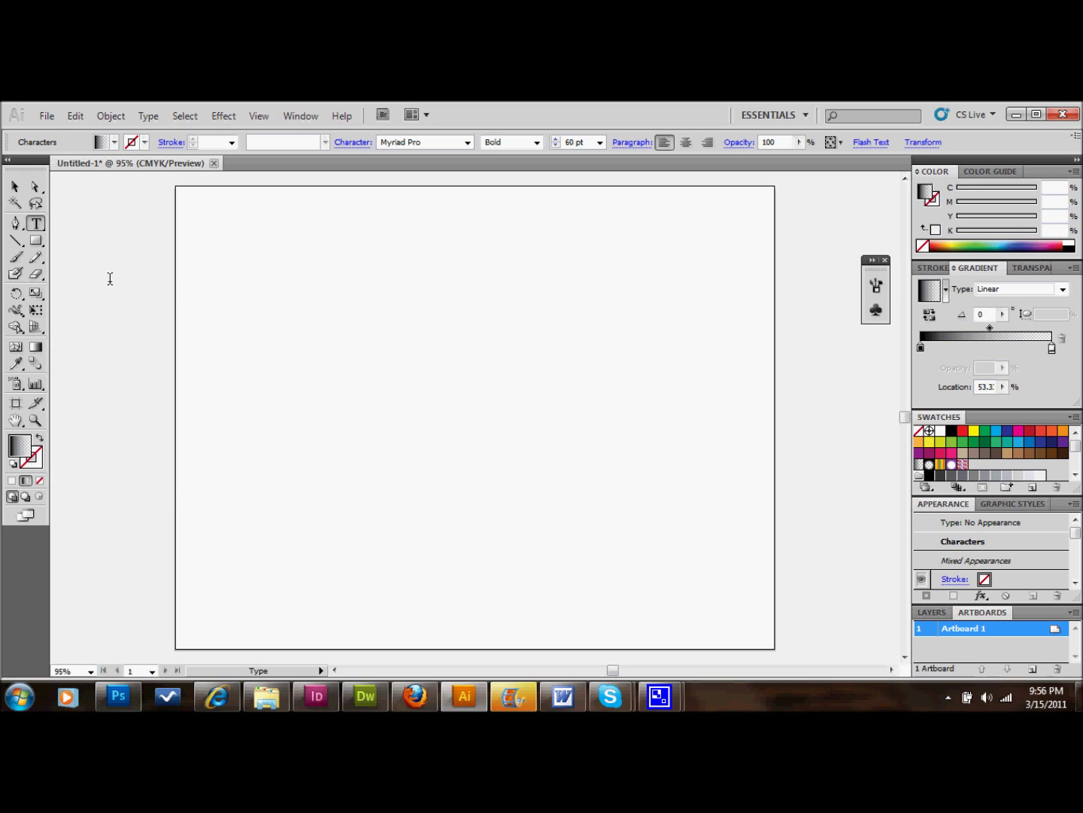
# Step: Add the text GlazefolioDB in 60 pt Myriad Pro Bold near the top of the artboard
pyautogui.click(15, 186)
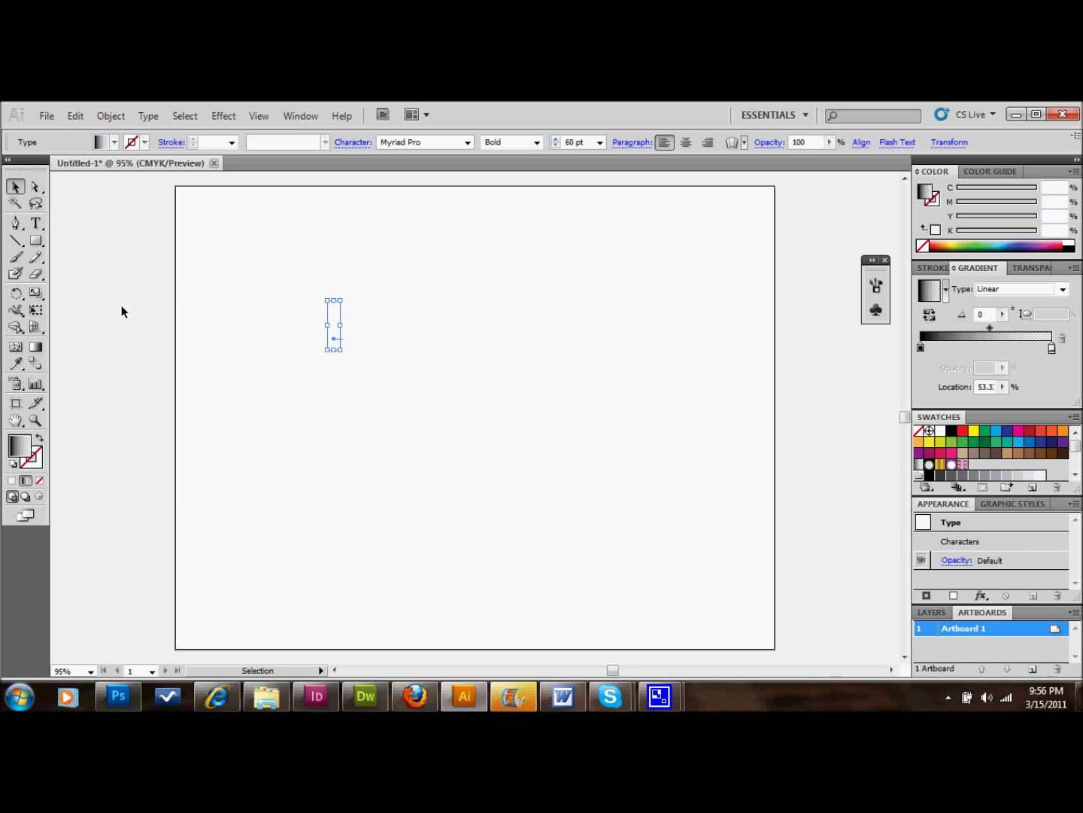
pyautogui.click(163, 320)
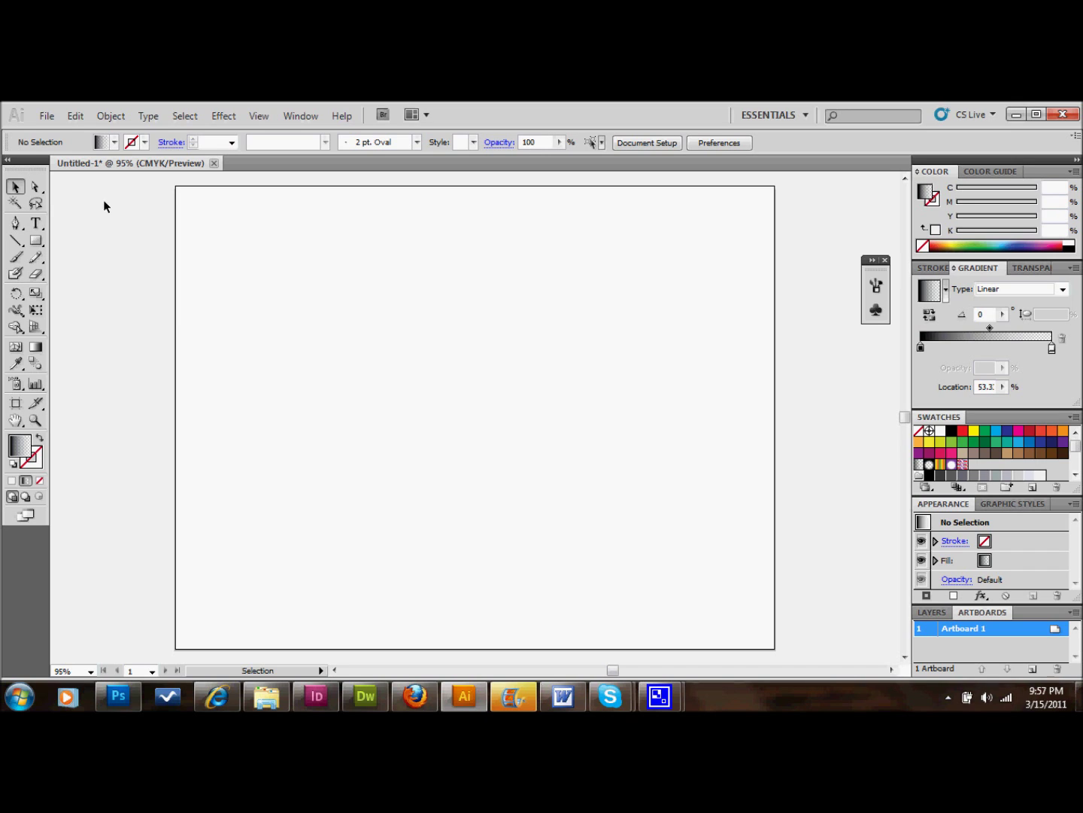
pyautogui.click(38, 225)
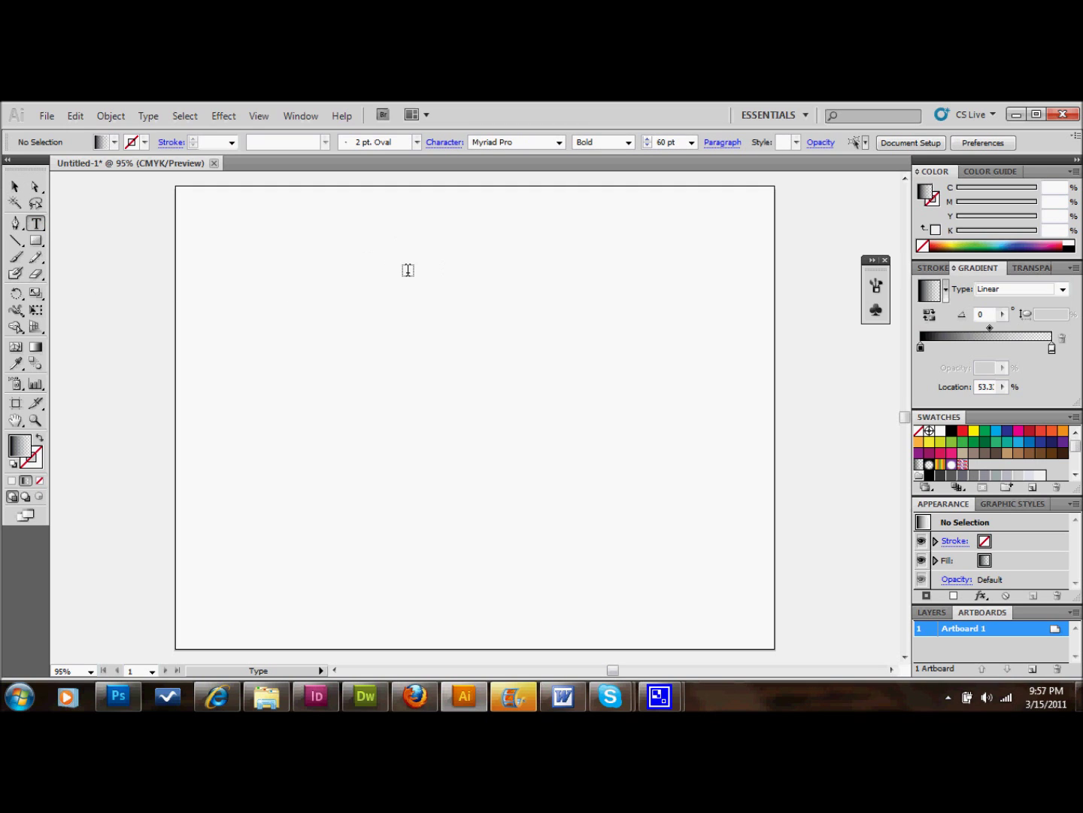
pyautogui.click(338, 268)
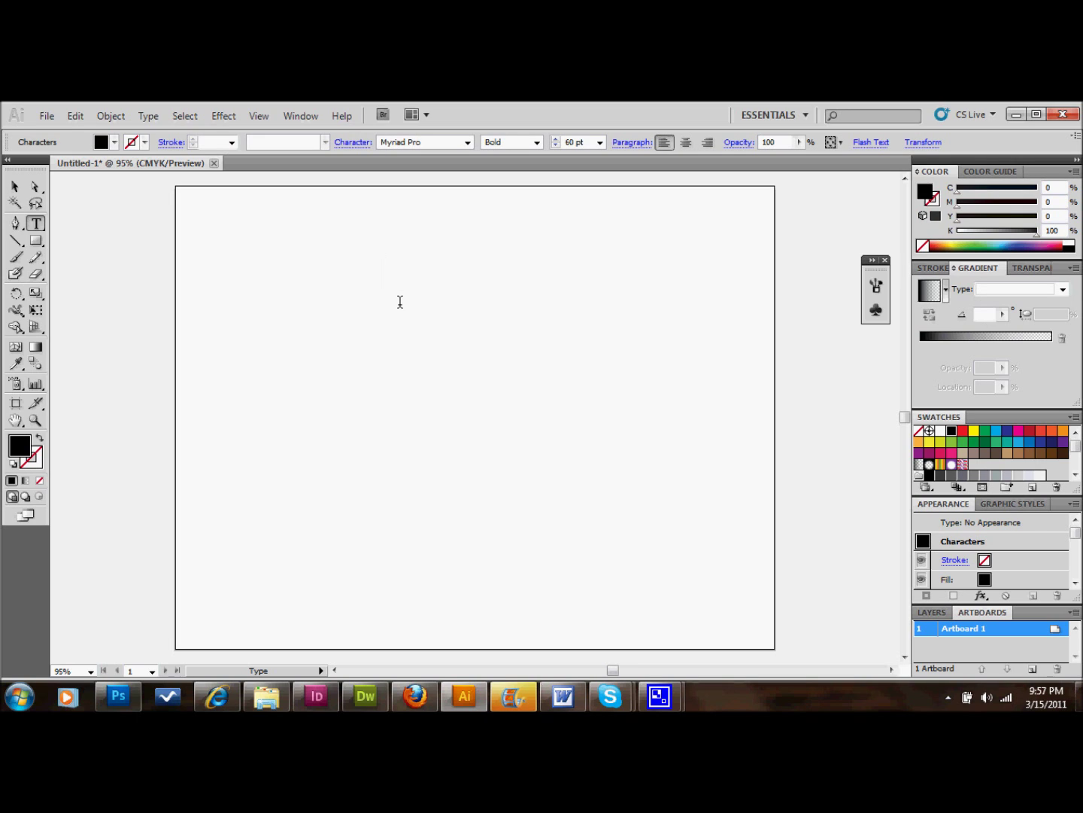
pyautogui.write('Glaze')
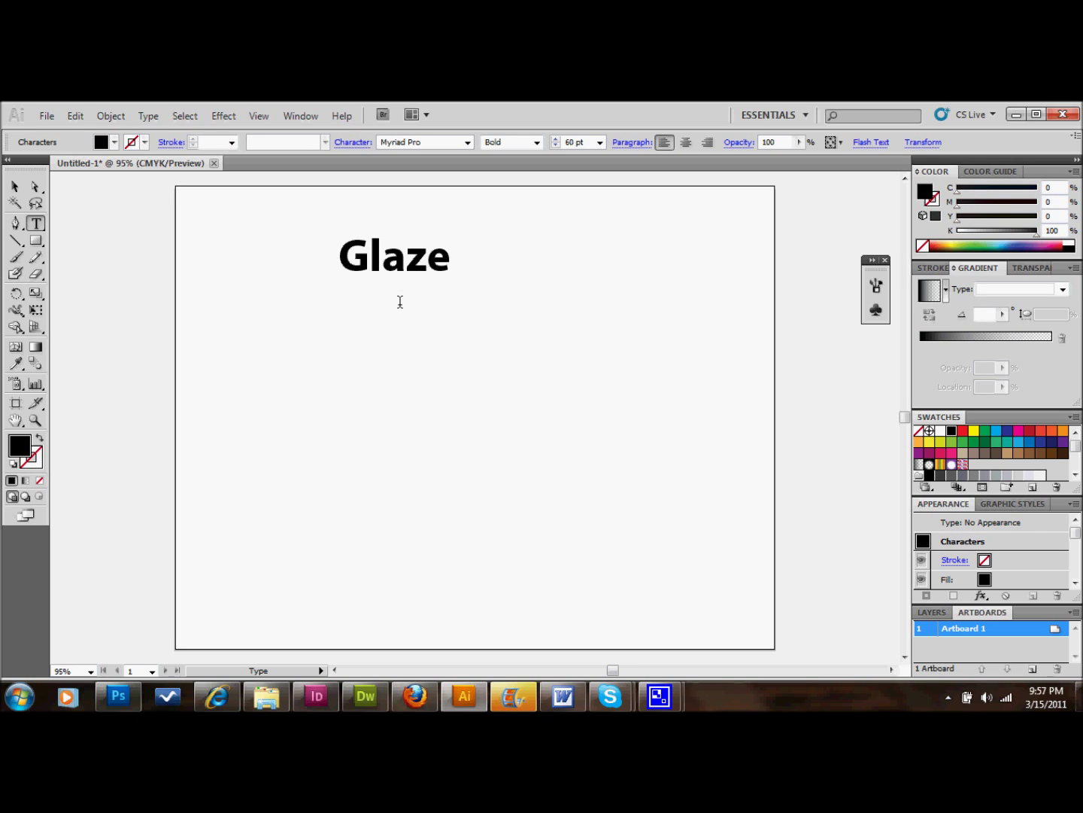
pyautogui.write('folio')
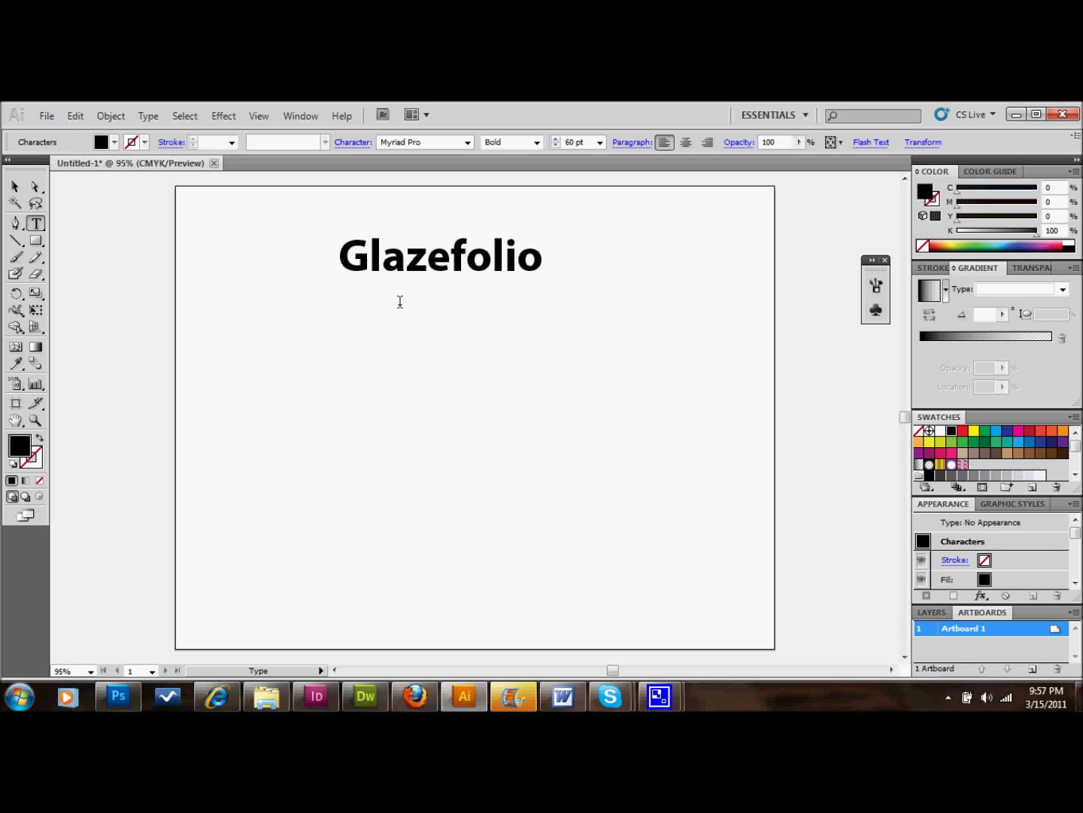
pyautogui.write('DB')
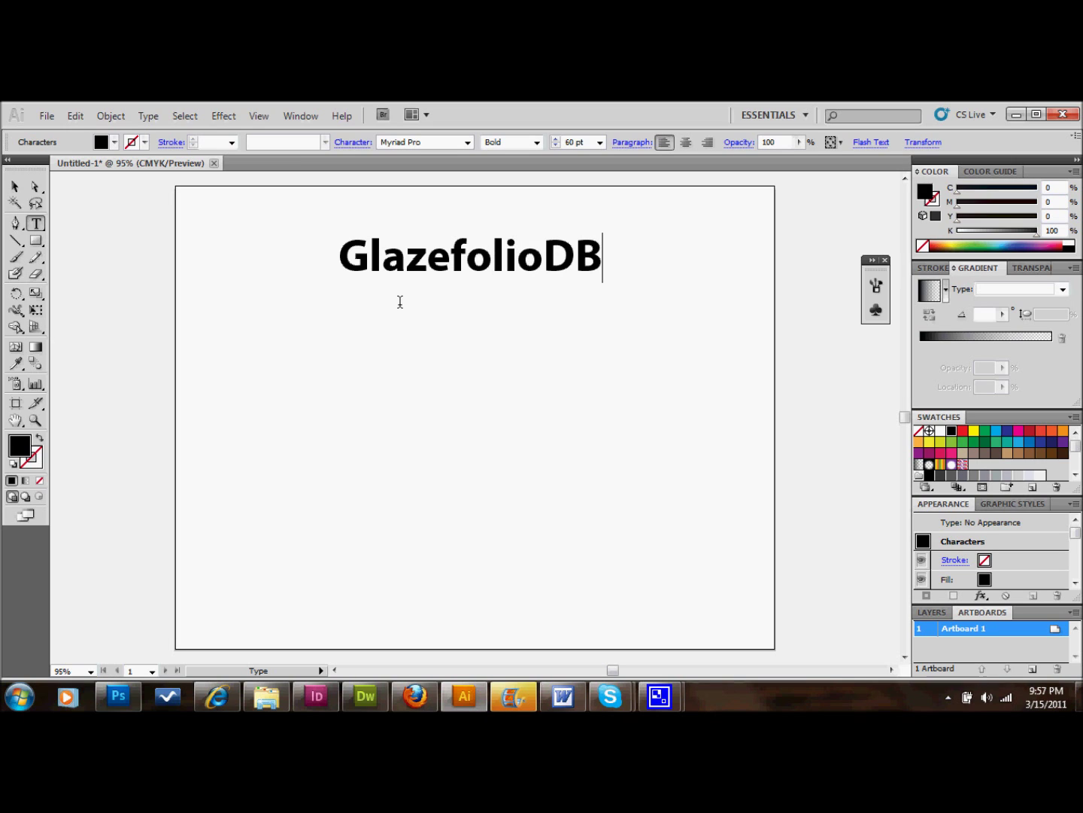
# Step: Enlarge the GlazefolioDB text to about 77.6 pt and center it roughly in the upper part of the artboard
pyautogui.click(15, 186)
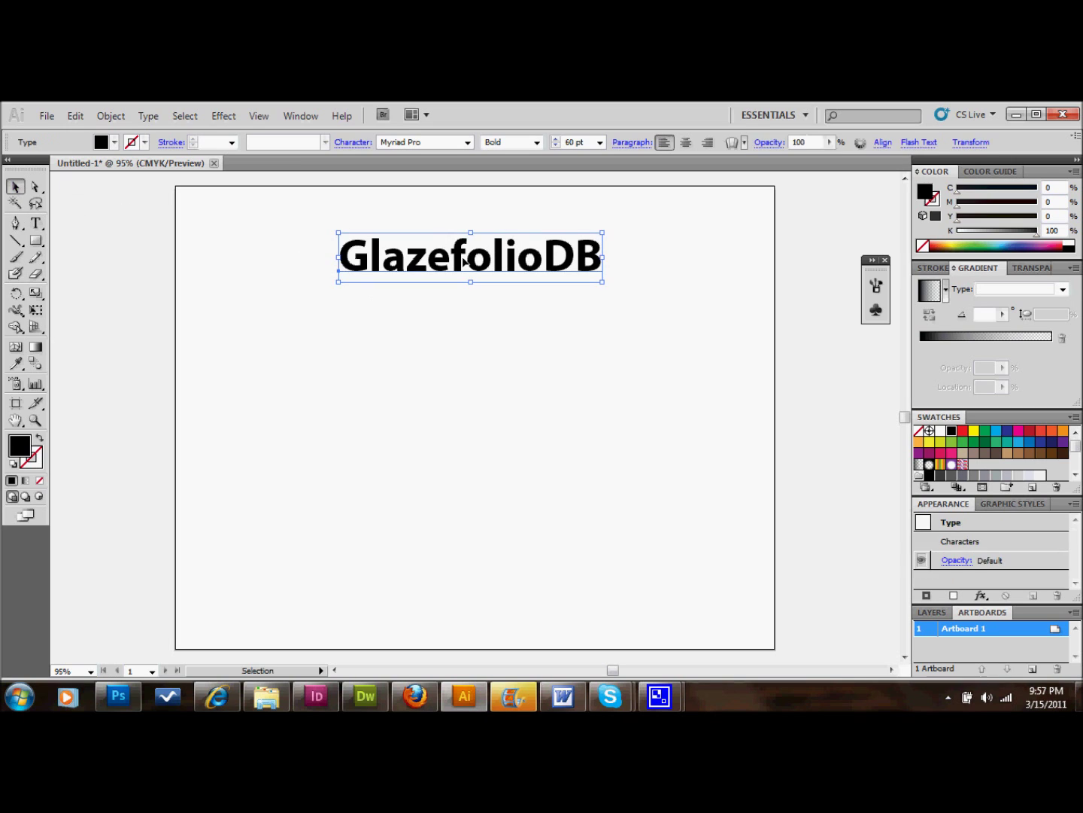
pyautogui.moveTo(464, 261); pyautogui.dragTo(443, 265)
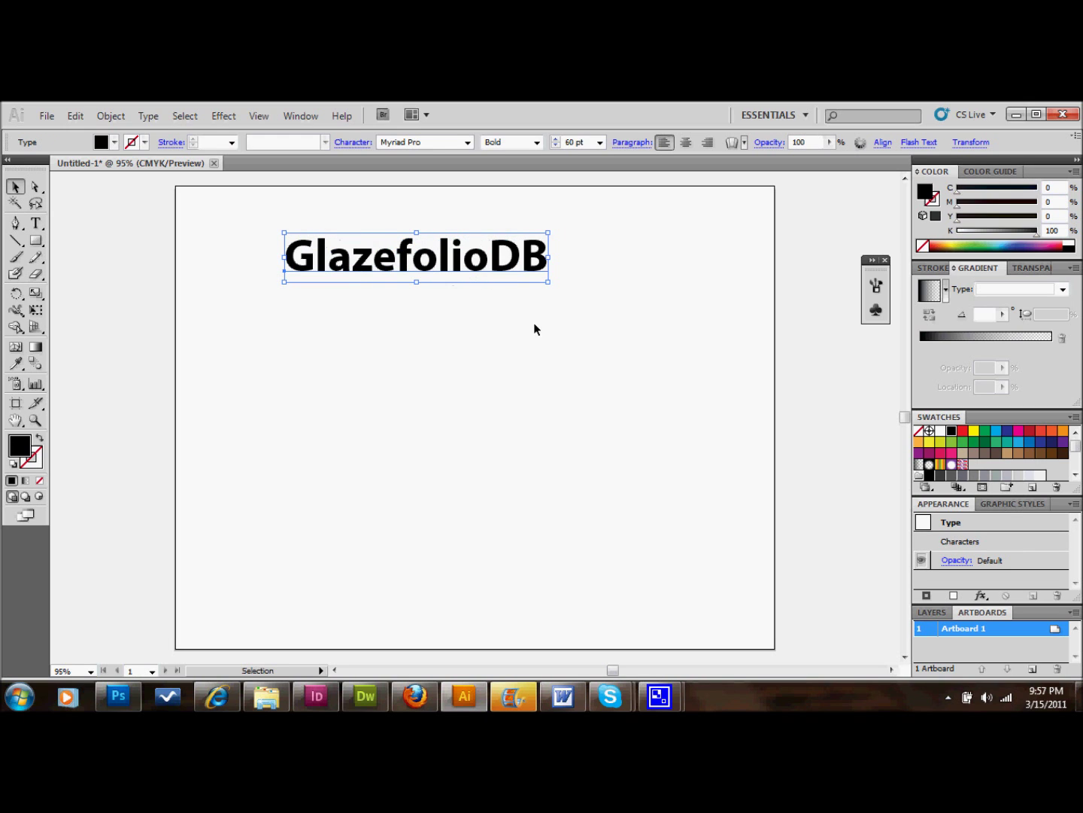
pyautogui.moveTo(547, 282); pyautogui.dragTo(624, 314)
pyautogui.click(608, 364)
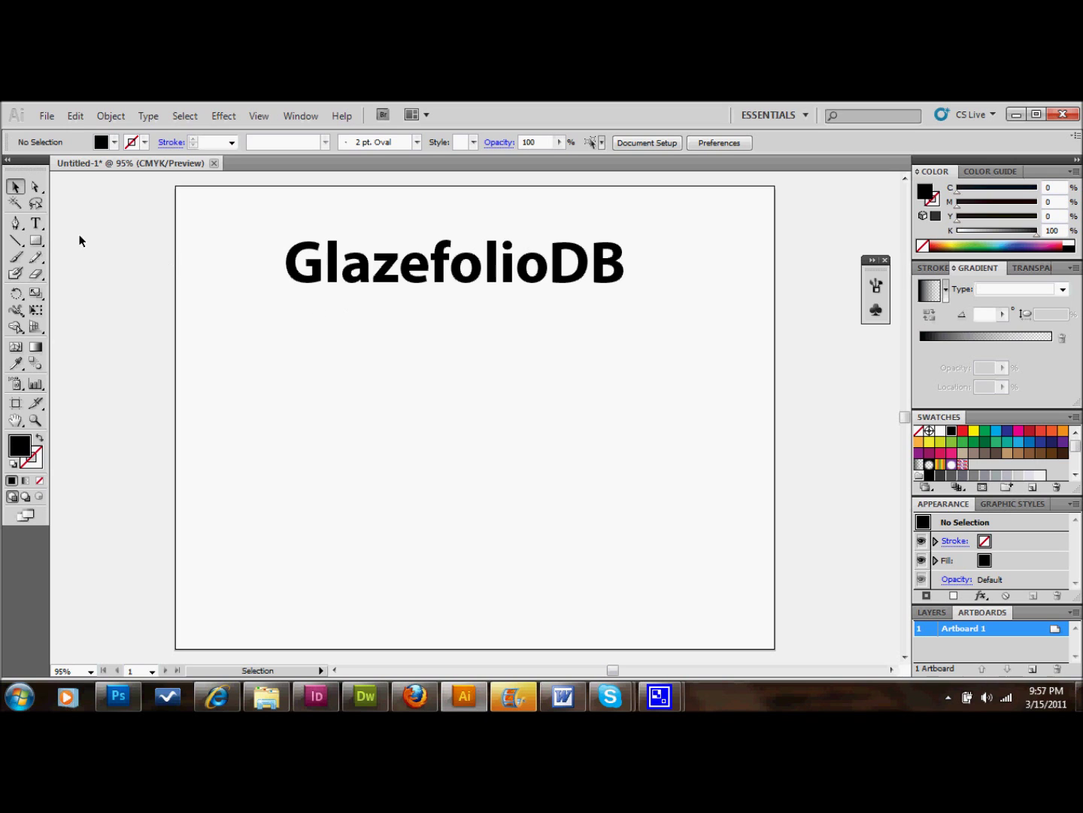
pyautogui.moveTo(407, 274); pyautogui.dragTo(407, 285)
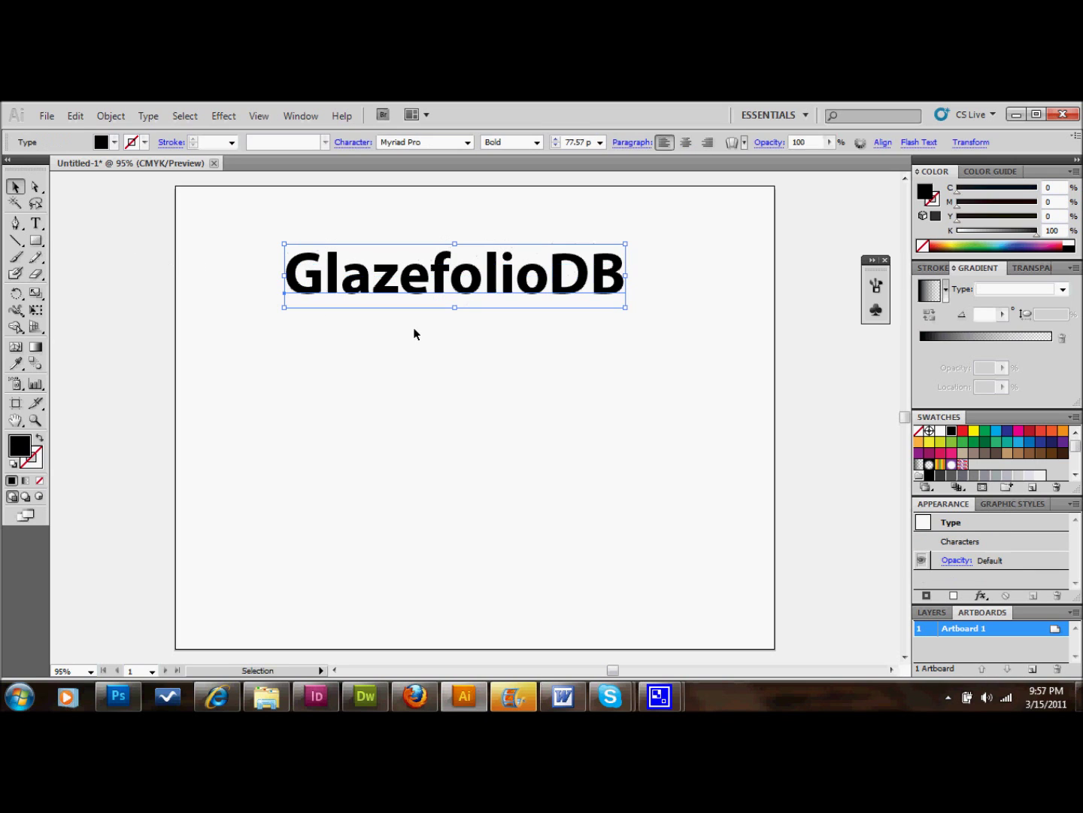
pyautogui.click(413, 321)
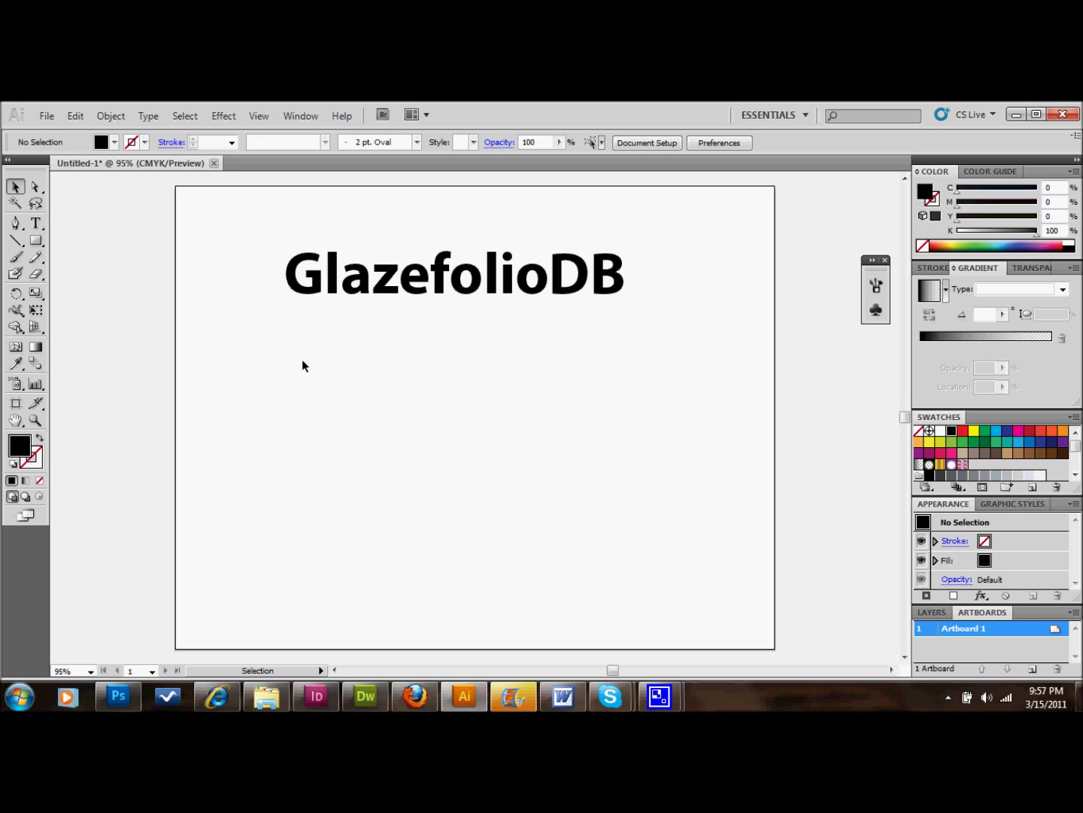
# Step: Draw a rectangle about 561 by 122 pt below the text and fill it with the black-to-transparent linear gradient
pyautogui.click(36, 240)
pyautogui.moveTo(245, 384); pyautogui.dragTo(670, 475)
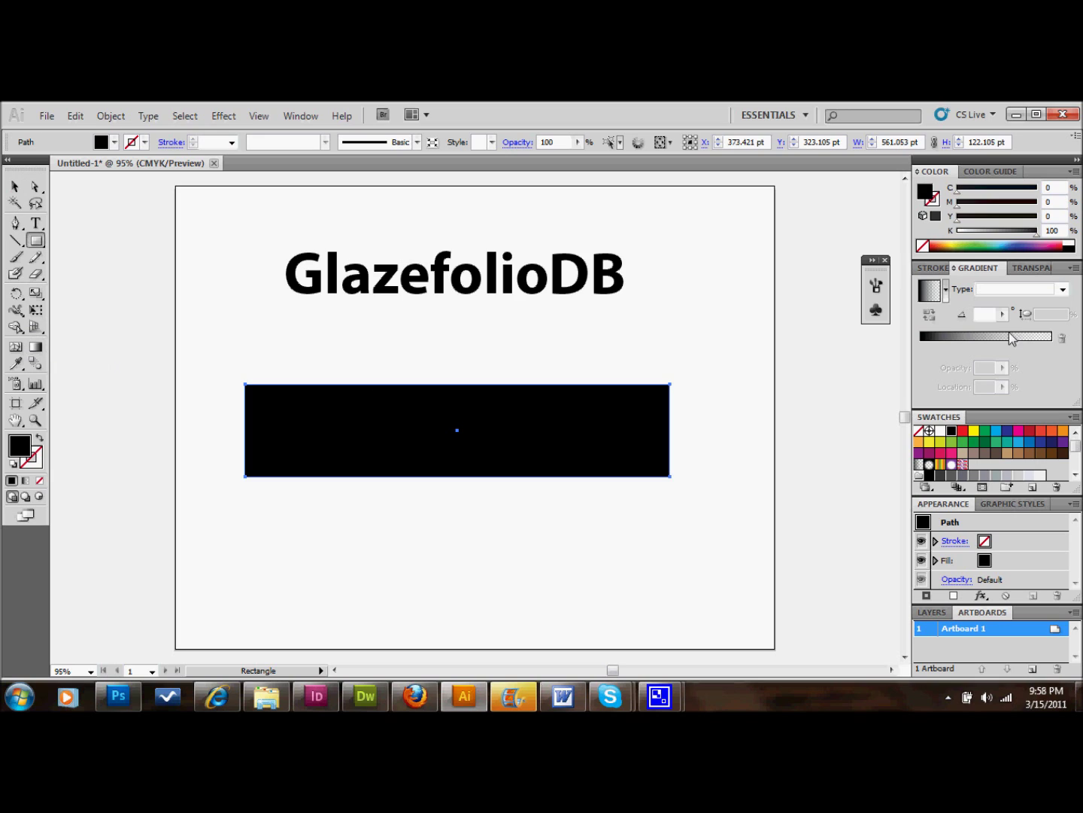
pyautogui.click(992, 338)
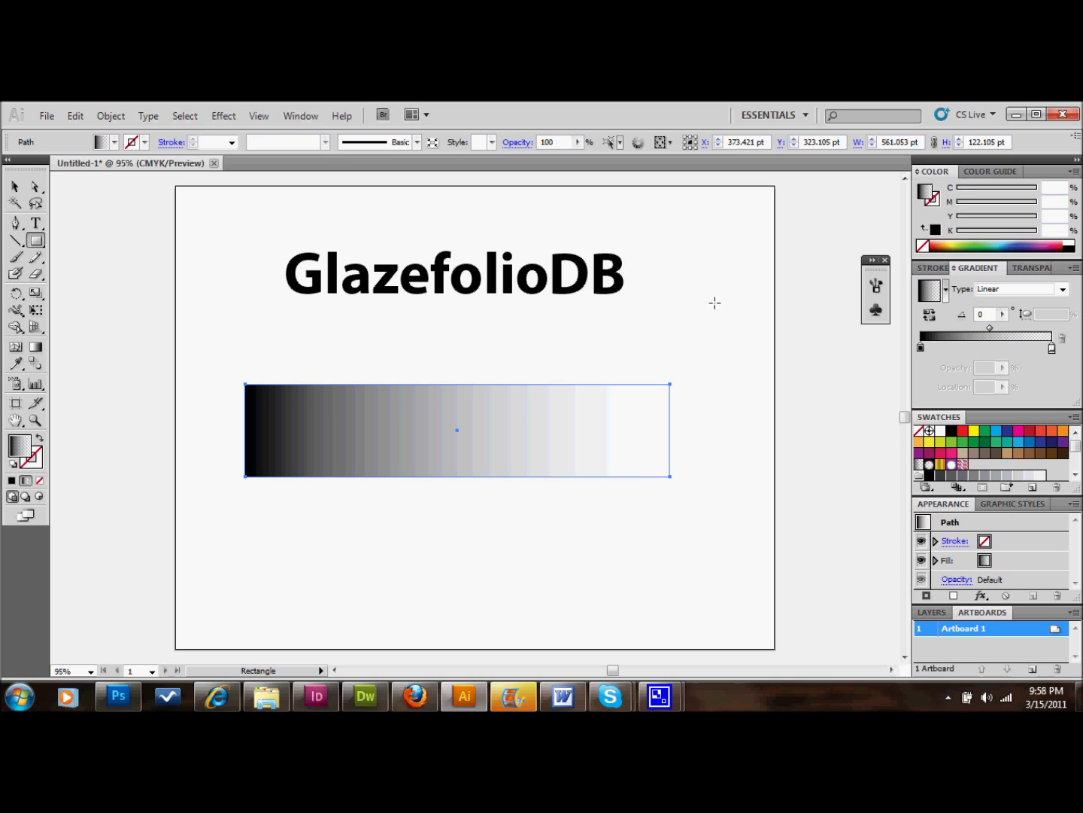
# Step: Redirect the rectangle's gradient to 90° with black at the bottom edge, and extend its light end above the top edge
pyautogui.click(36, 348)
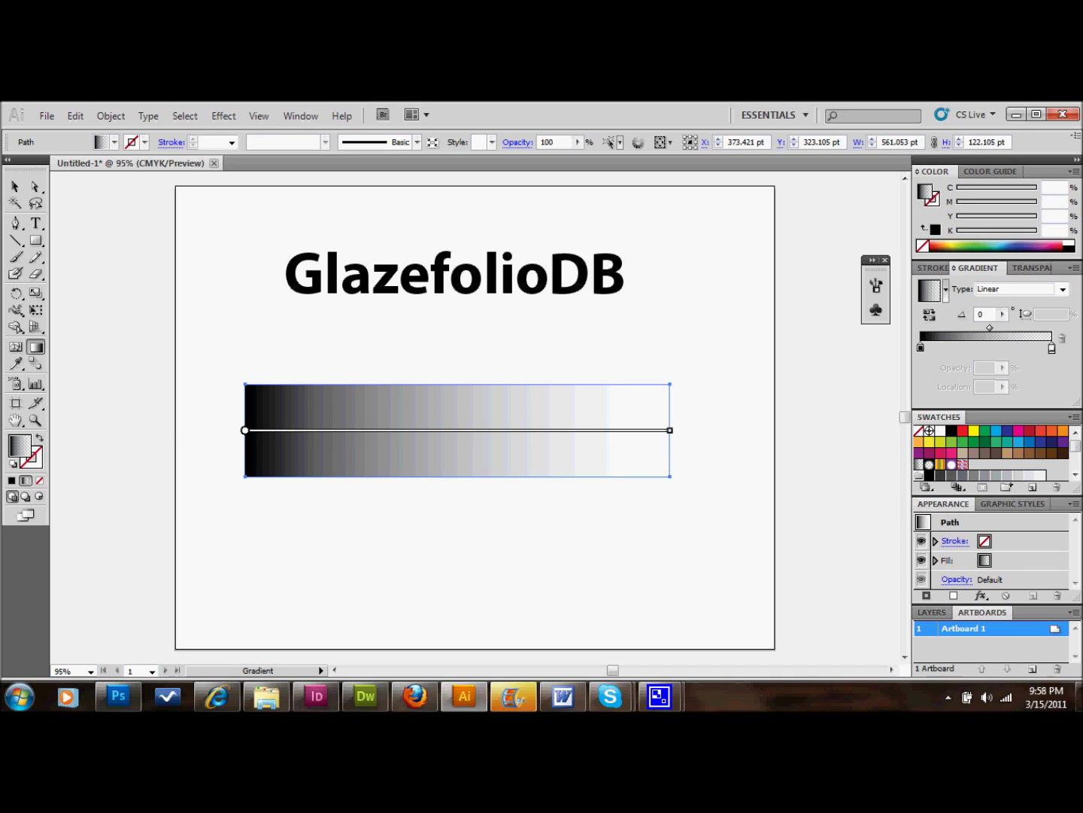
pyautogui.moveTo(448, 384); pyautogui.dragTo(448, 479)
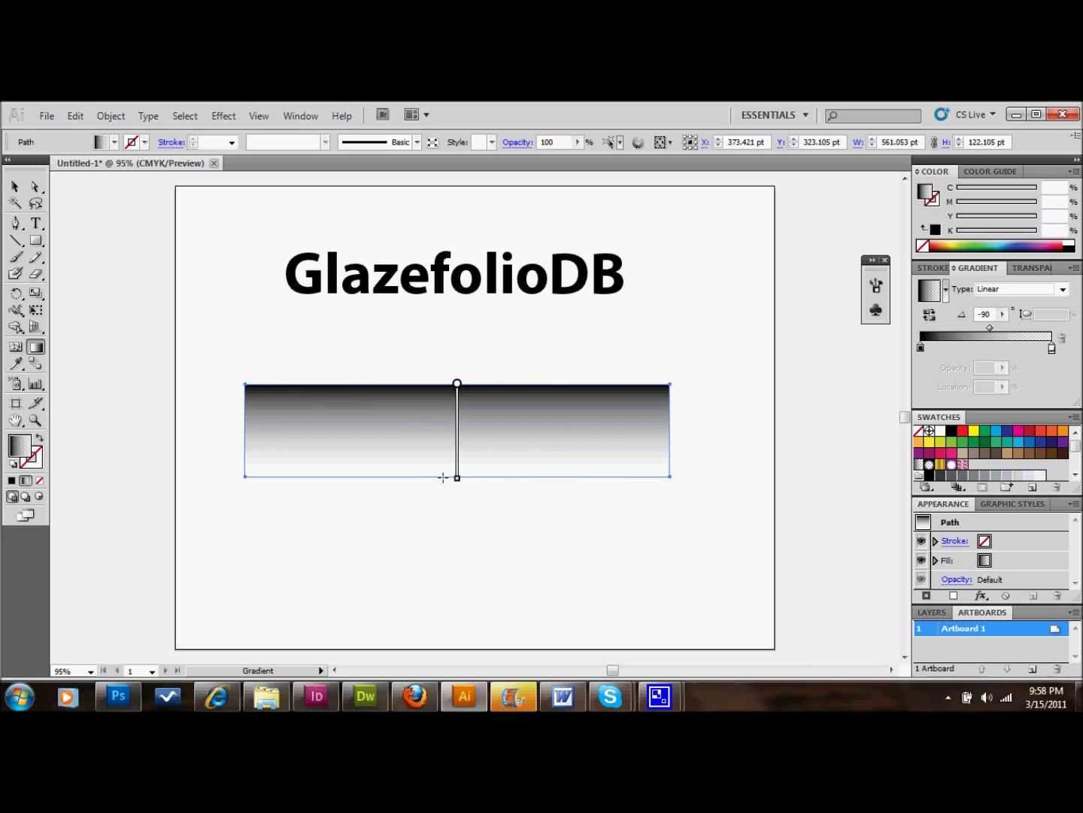
pyautogui.moveTo(443, 477); pyautogui.dragTo(441, 385)
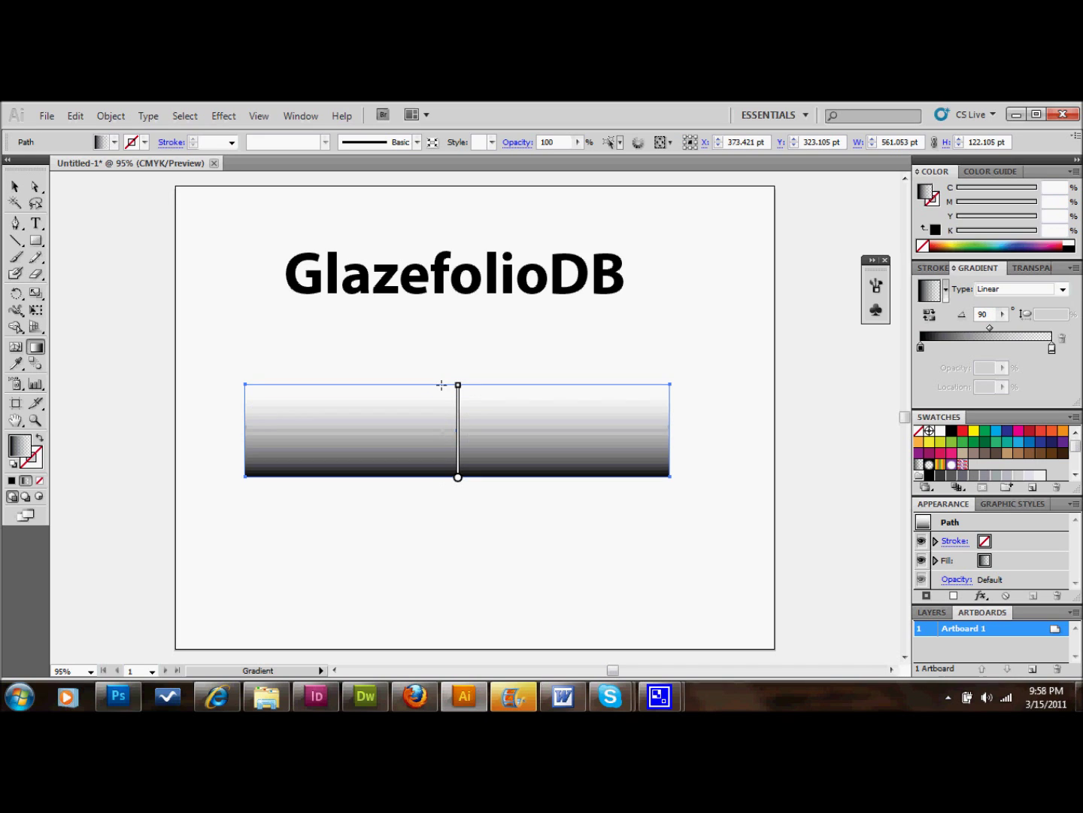
pyautogui.moveTo(464, 395)
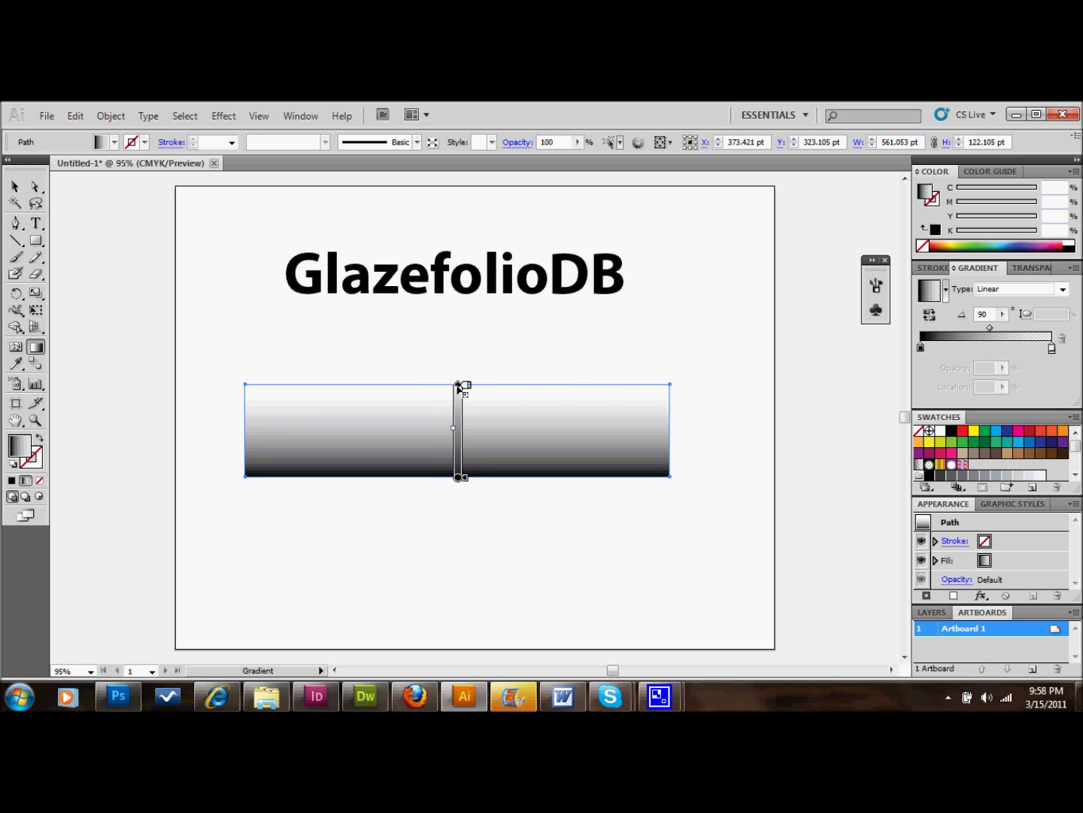
pyautogui.moveTo(459, 385); pyautogui.dragTo(459, 352)
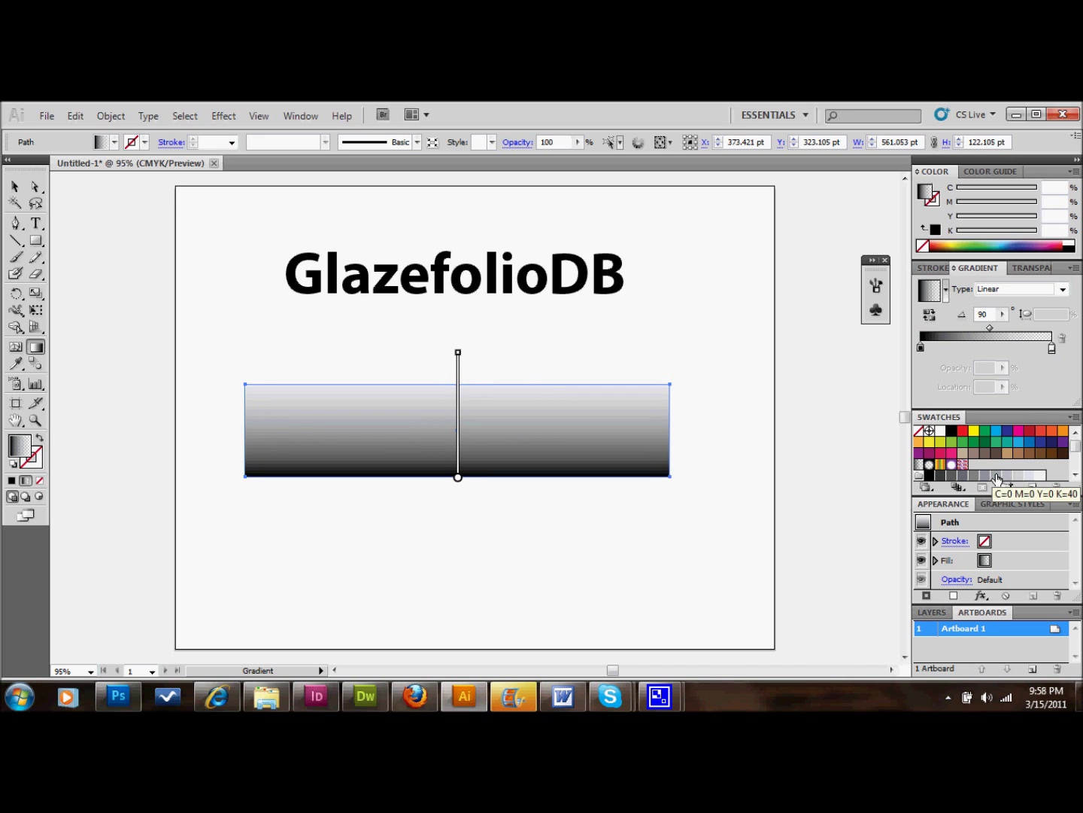
# Step: Recolor the gradient's end stop with the 80% black swatch and stretch the gradient up to just below the text
pyautogui.moveTo(985, 480); pyautogui.dragTo(1052, 352)
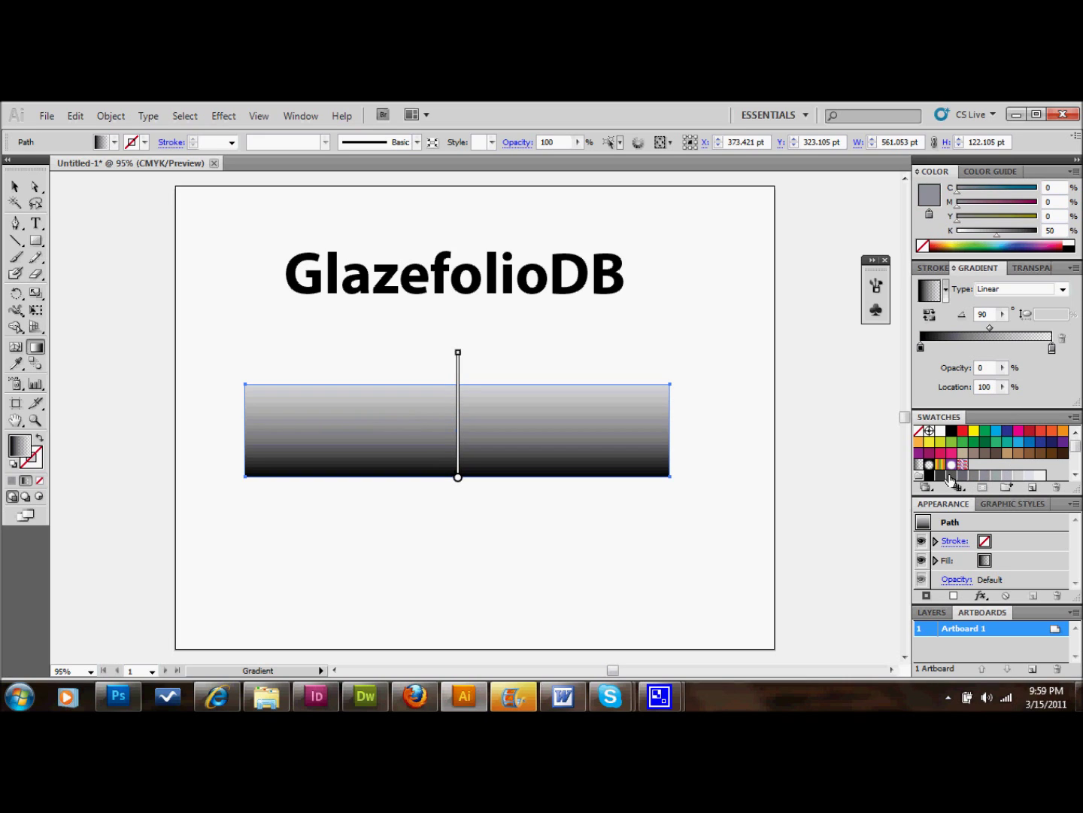
pyautogui.moveTo(950, 477); pyautogui.dragTo(1052, 348)
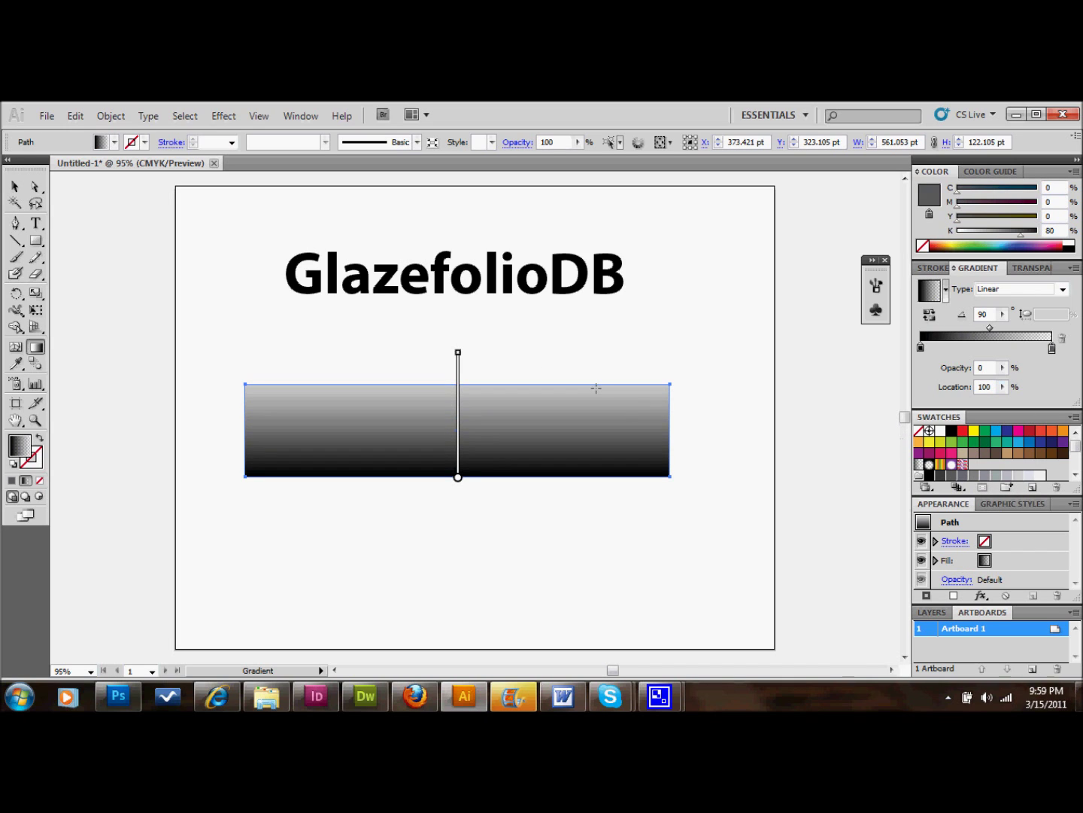
pyautogui.moveTo(462, 353)
pyautogui.moveTo(459, 351); pyautogui.dragTo(459, 383)
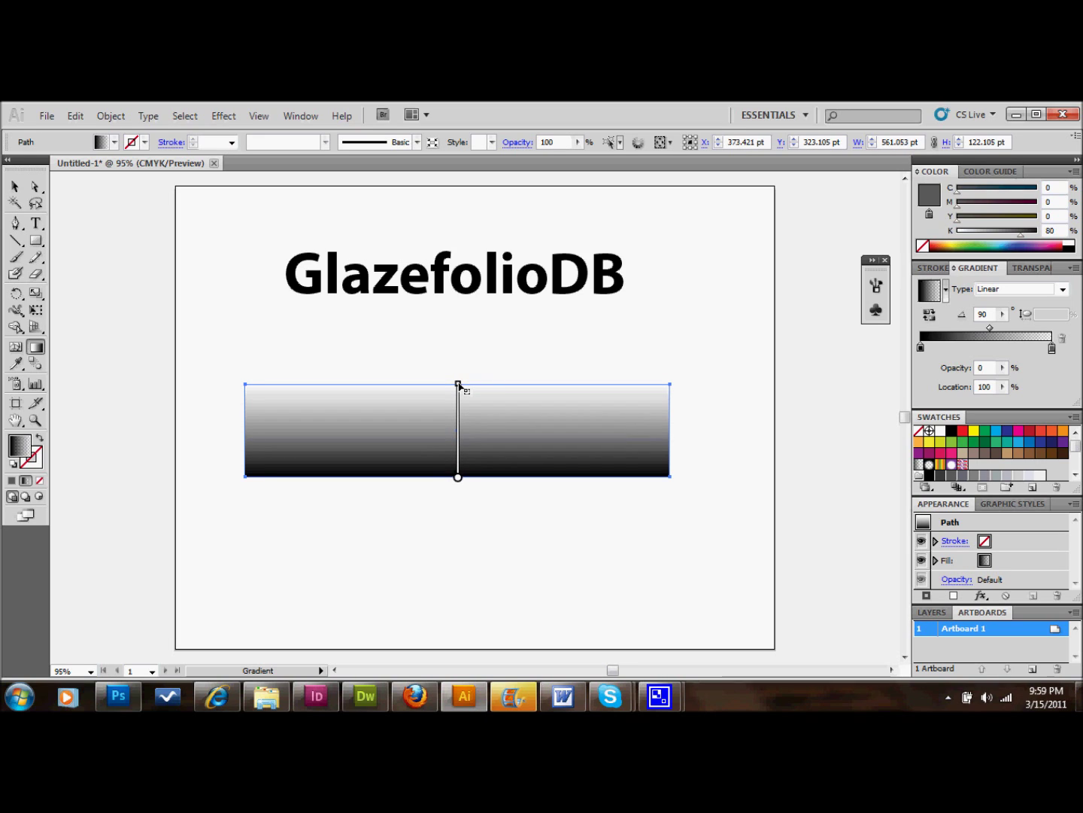
pyautogui.moveTo(458, 385); pyautogui.dragTo(457, 300)
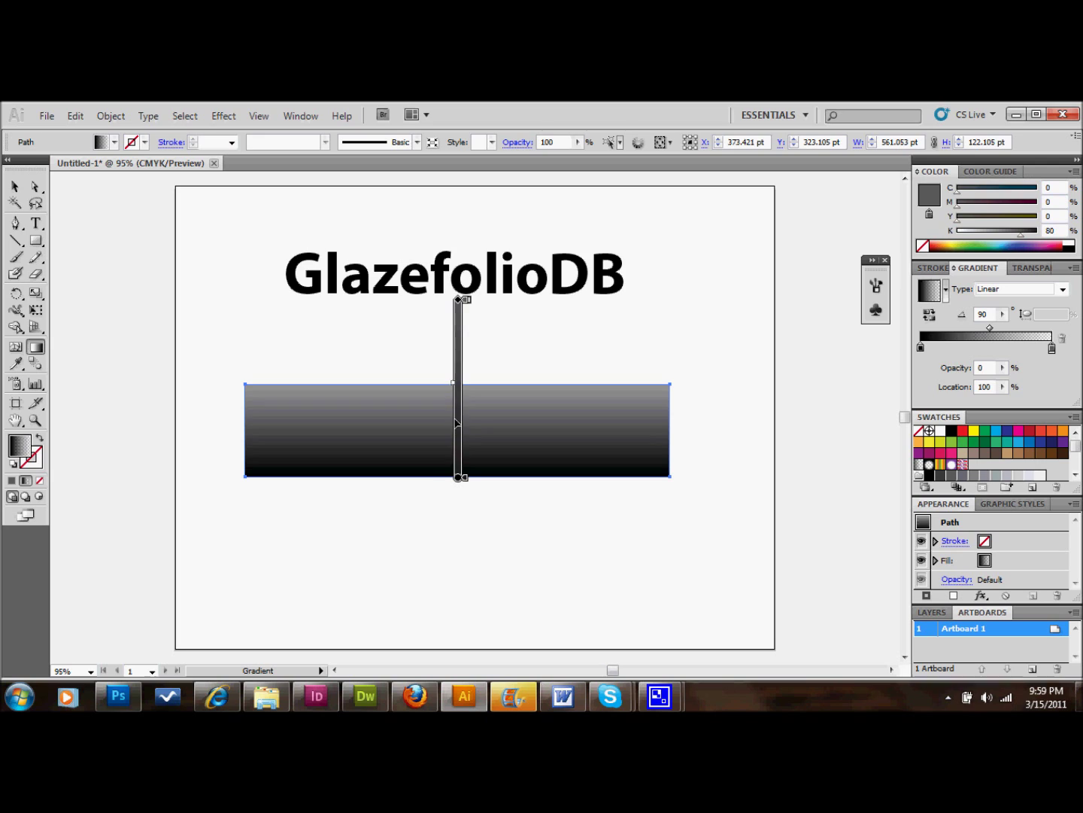
# Step: Draw an ellipse about 634 by 121 pt and center it on the rectangle's bottom edge
pyautogui.click(17, 187)
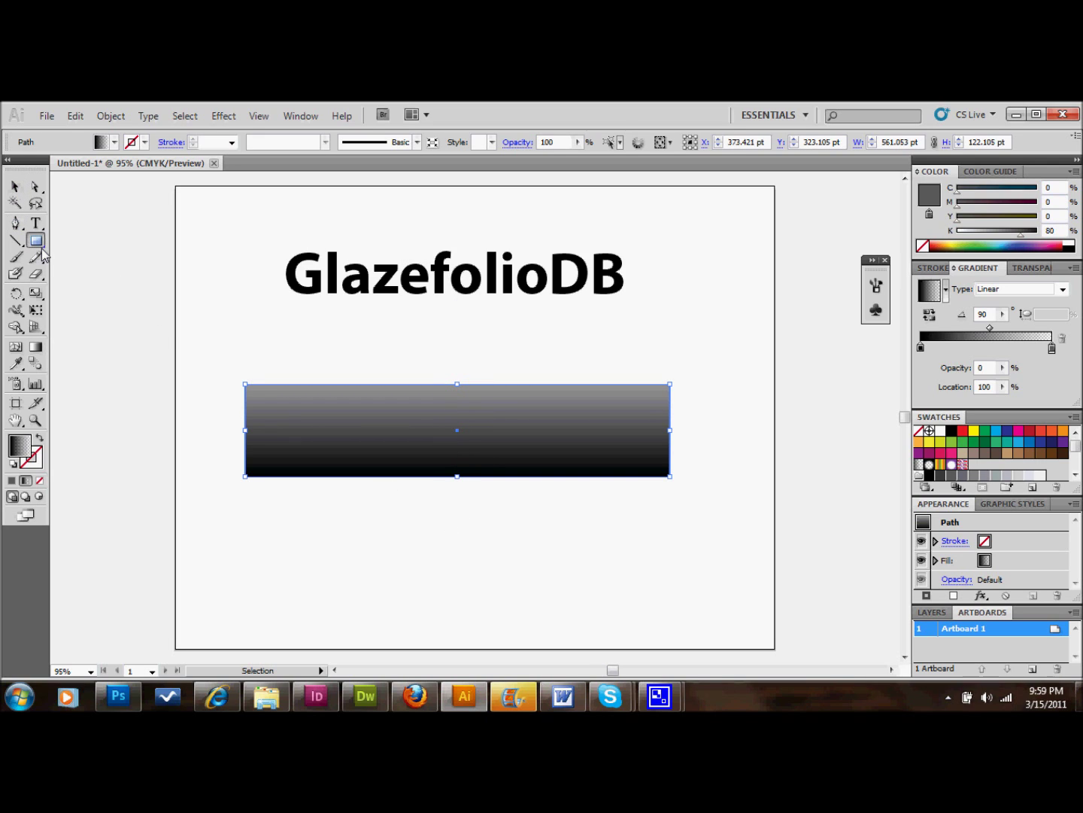
pyautogui.click(36, 241)
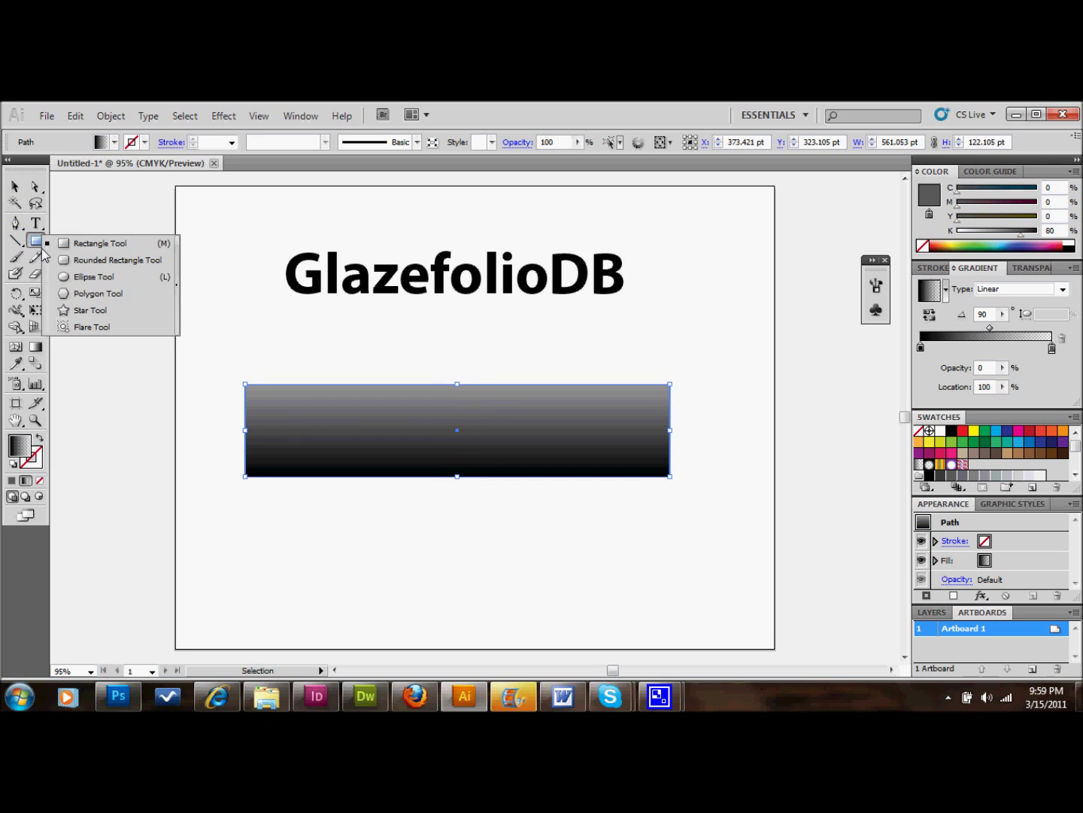
pyautogui.click(97, 280)
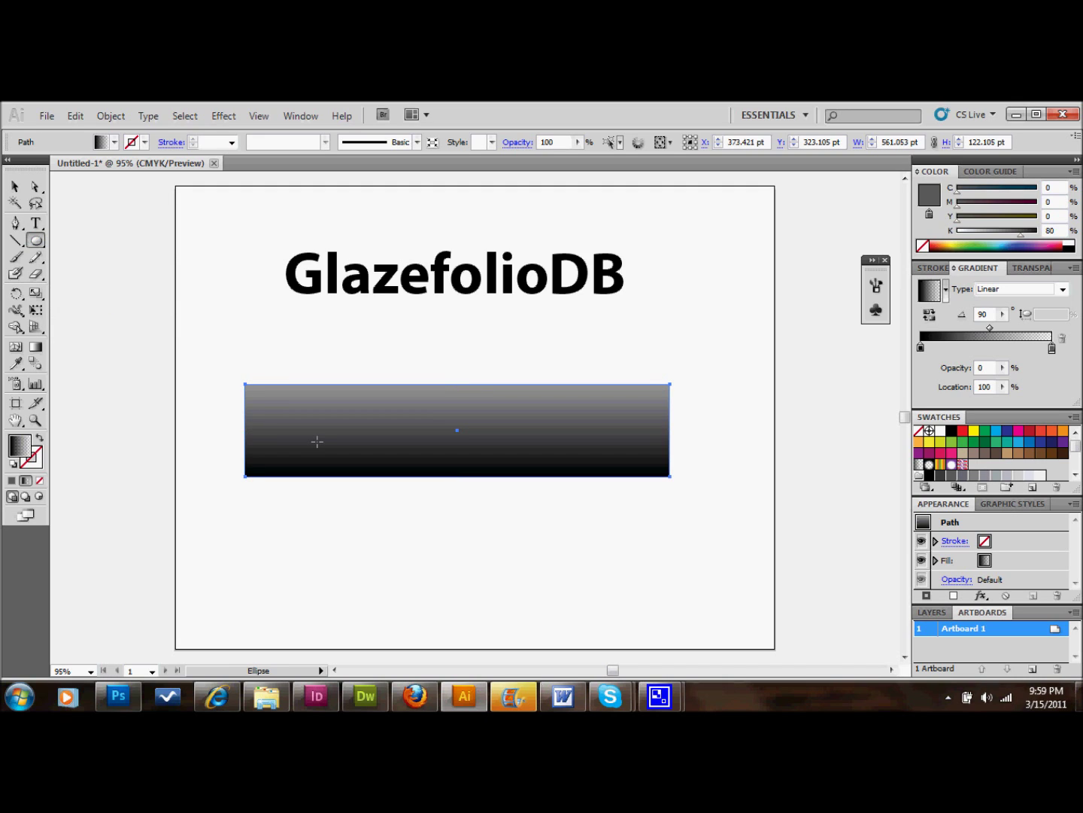
pyautogui.moveTo(224, 487); pyautogui.dragTo(704, 578)
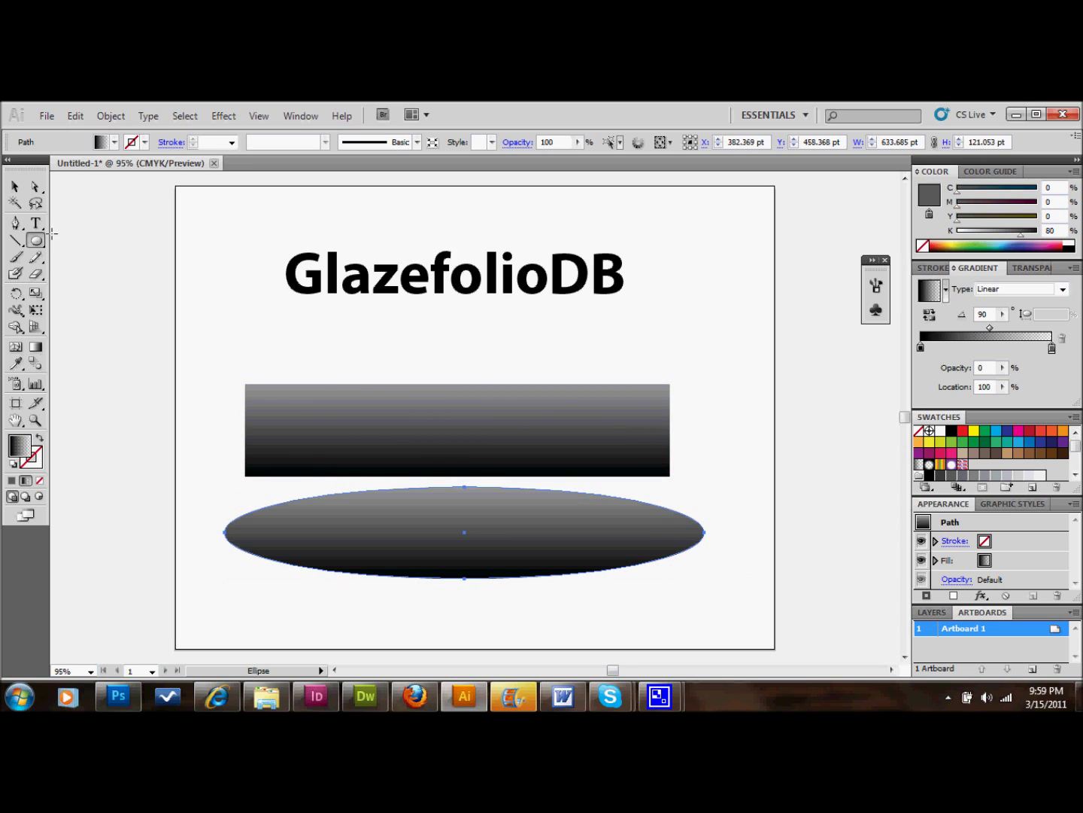
pyautogui.click(15, 187)
pyautogui.moveTo(422, 534); pyautogui.dragTo(416, 478)
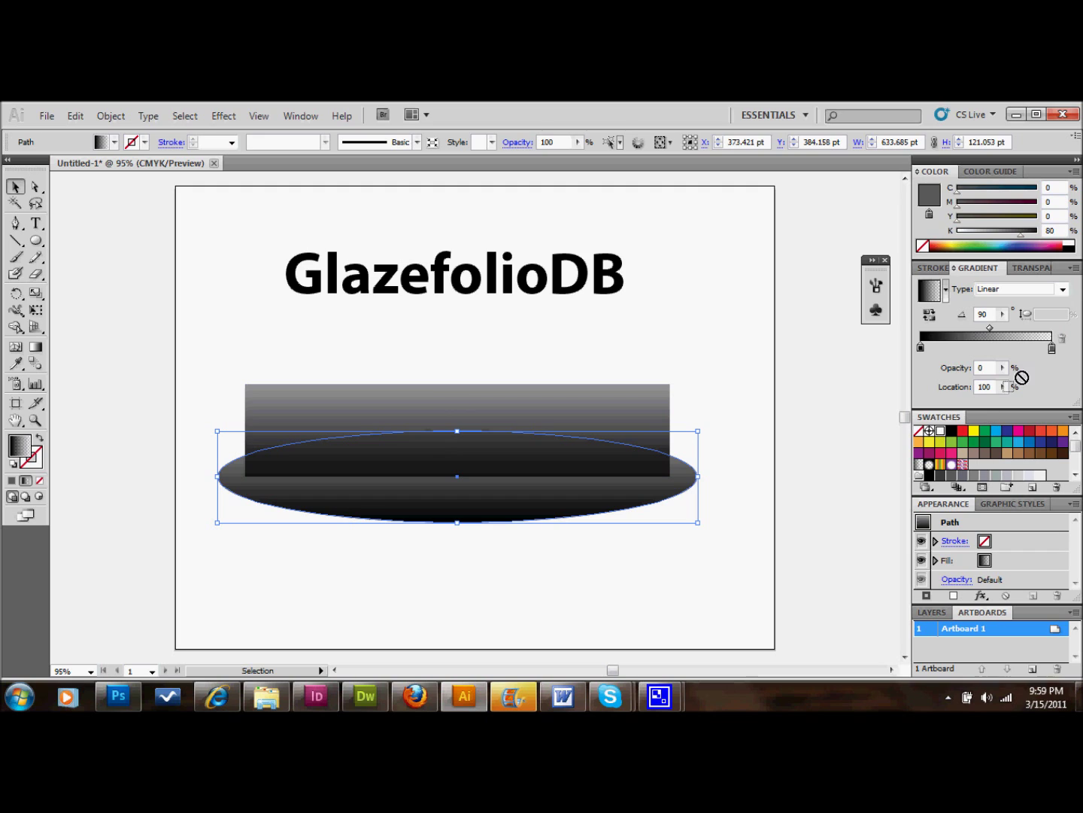
# Step: Recolor the end stop of the ellipse's gradient with the white swatch and deselect the ellipse
pyautogui.click(1053, 348)
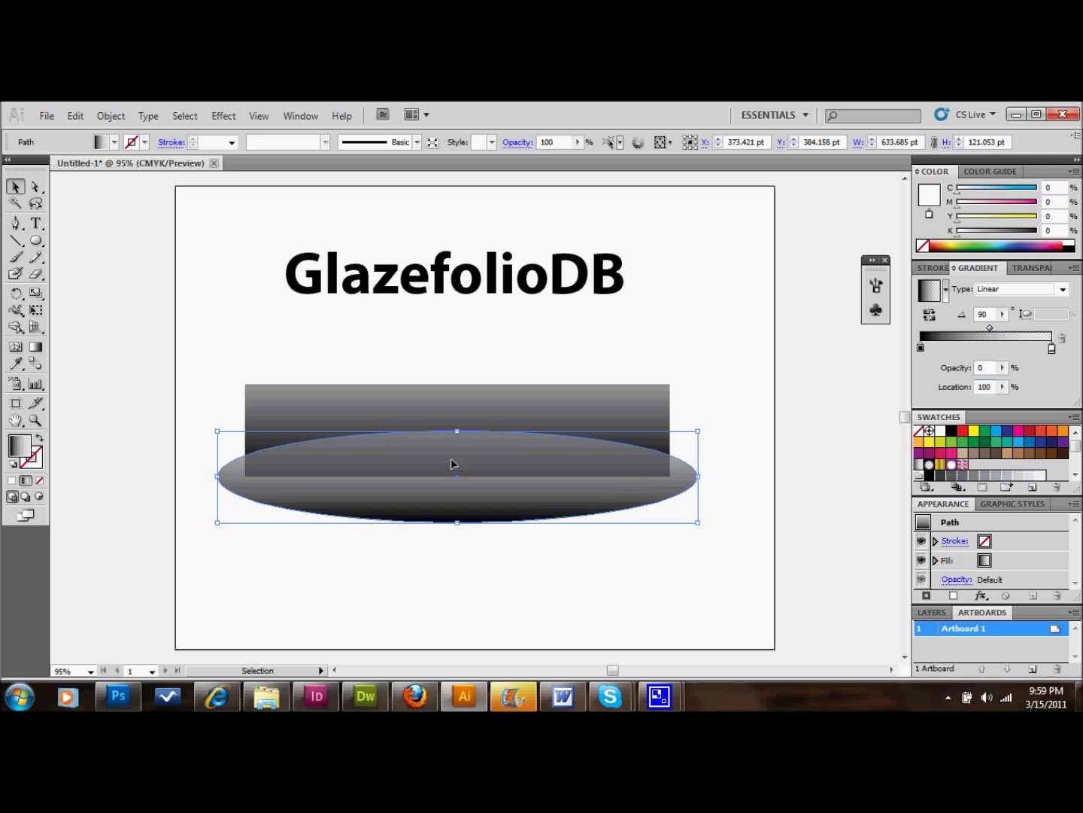
pyautogui.click(743, 367)
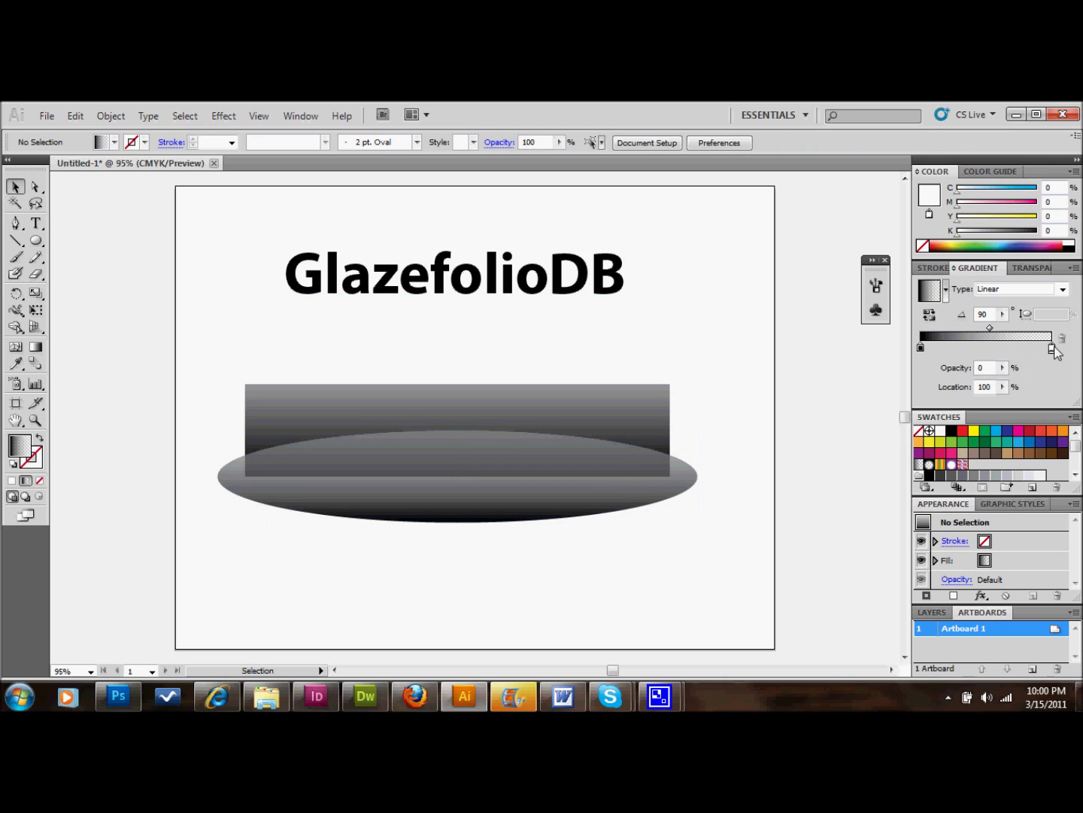
pyautogui.click(986, 368)
pyautogui.write('100')
pyautogui.press('Return')
# Step: Set the opacity of the end stop in the rectangle's gradient to 100%
pyautogui.click(651, 410)
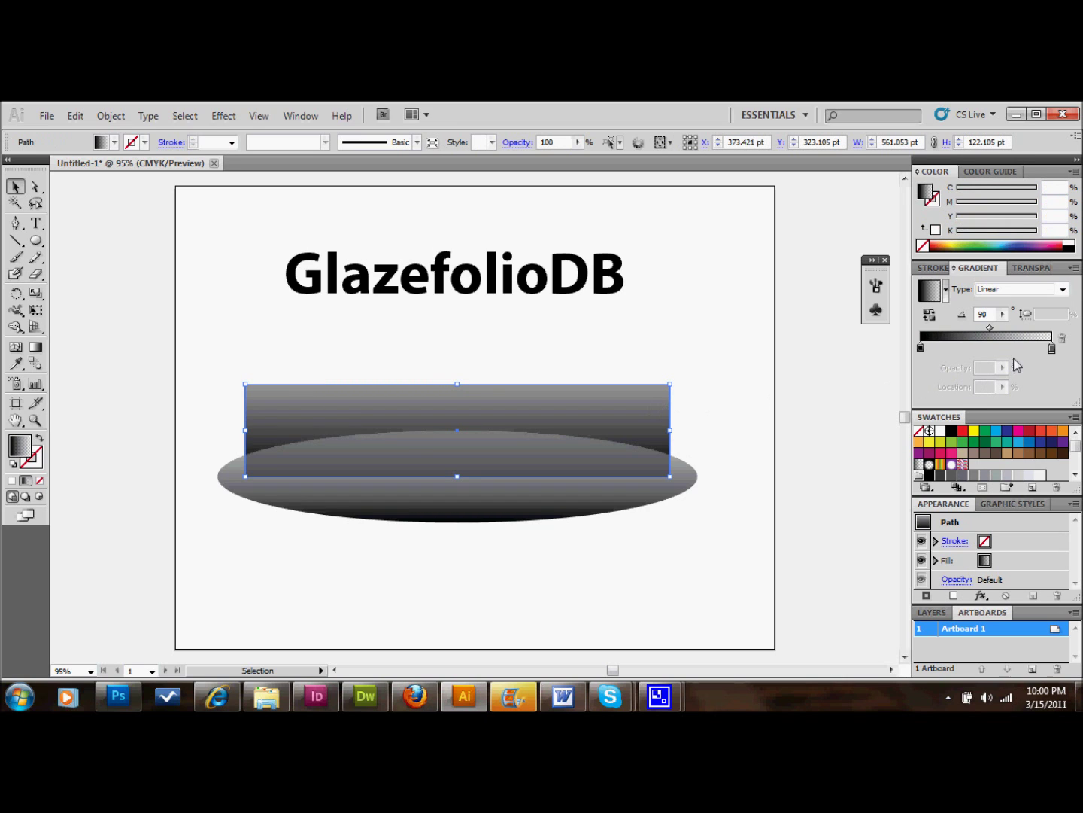
pyautogui.click(1053, 348)
pyautogui.doubleClick(984, 368)
pyautogui.write('0')
pyautogui.press('Escape')
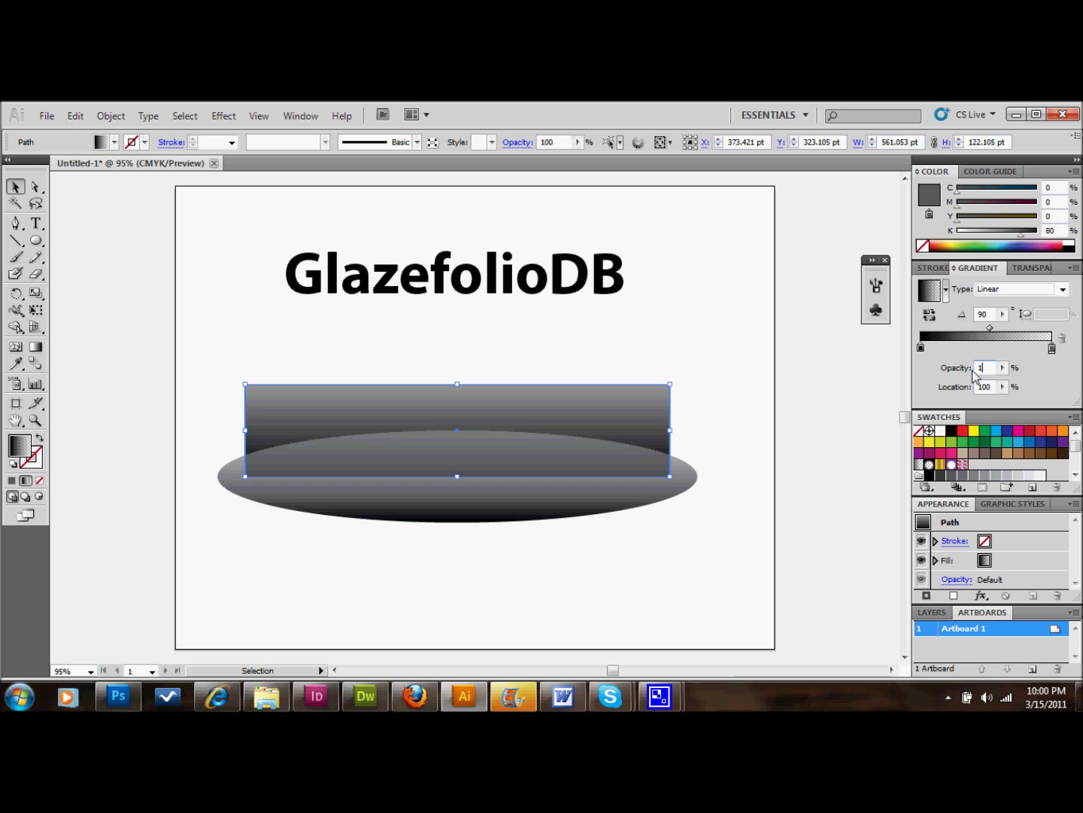
pyautogui.press('Return')
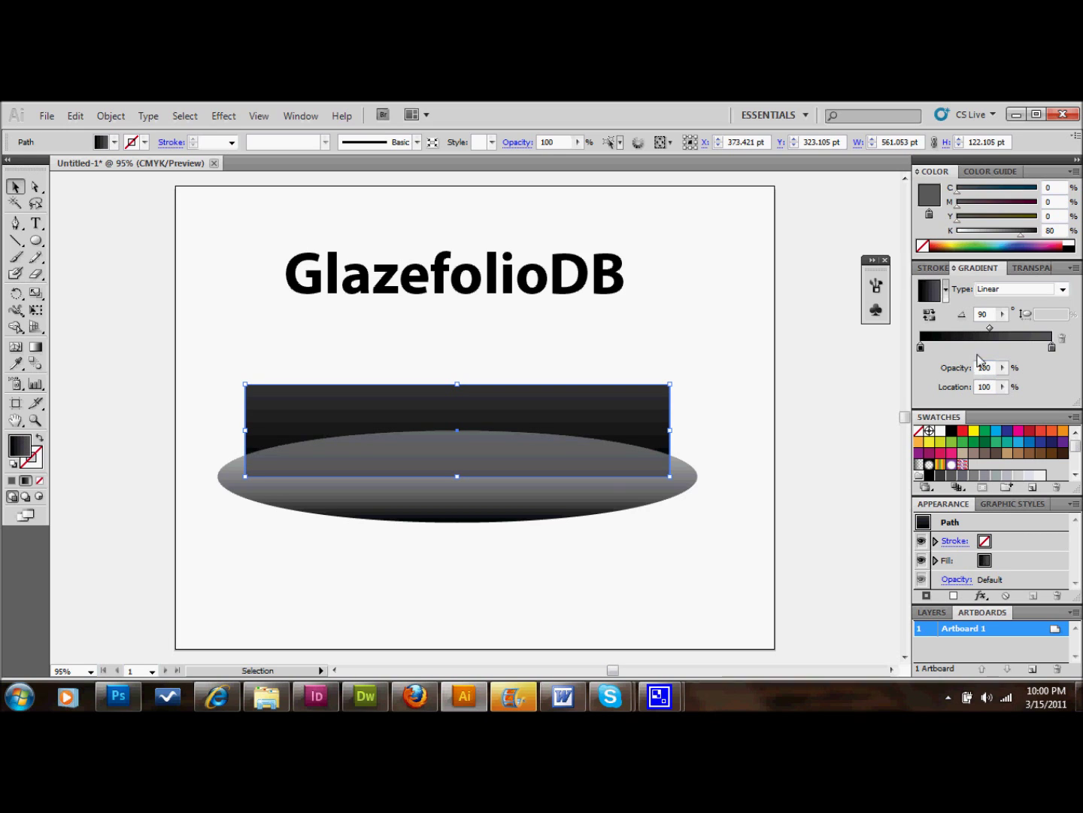
# Step: Set the opacity of the end stop in the ellipse's gradient to 100% and nudge the ellipse about 6 pt left and down
pyautogui.click(570, 505)
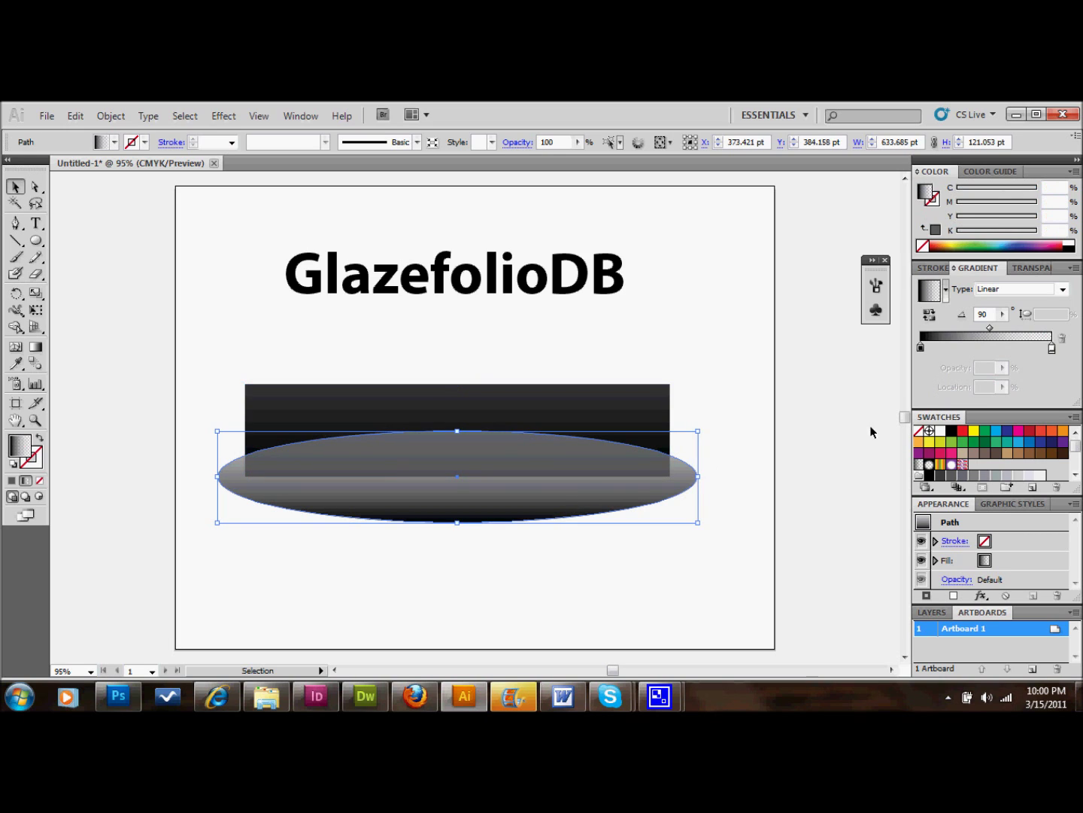
pyautogui.click(1052, 350)
pyautogui.click(972, 369)
pyautogui.write('00')
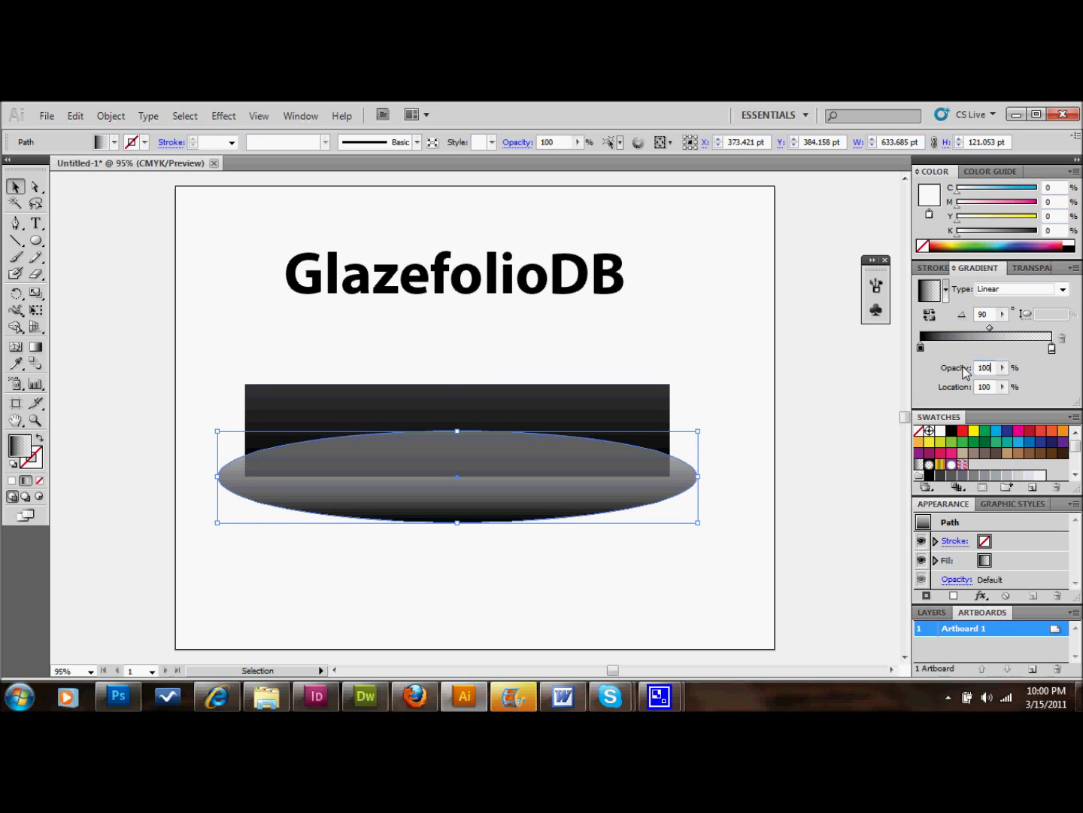
pyautogui.press('Return')
pyautogui.click(724, 376)
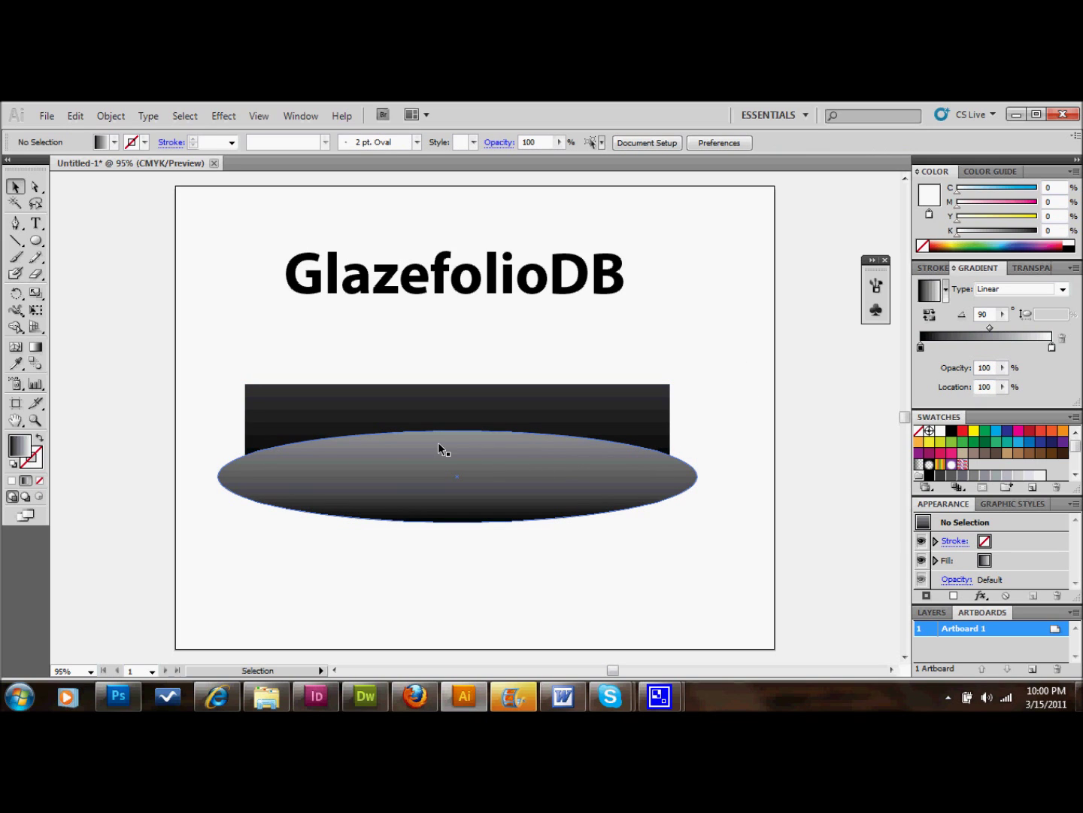
pyautogui.moveTo(452, 450)
pyautogui.mouseDown()
pyautogui.moveTo(452, 507)
pyautogui.moveTo(447, 466)
pyautogui.moveTo(447, 476)
pyautogui.mouseUp()
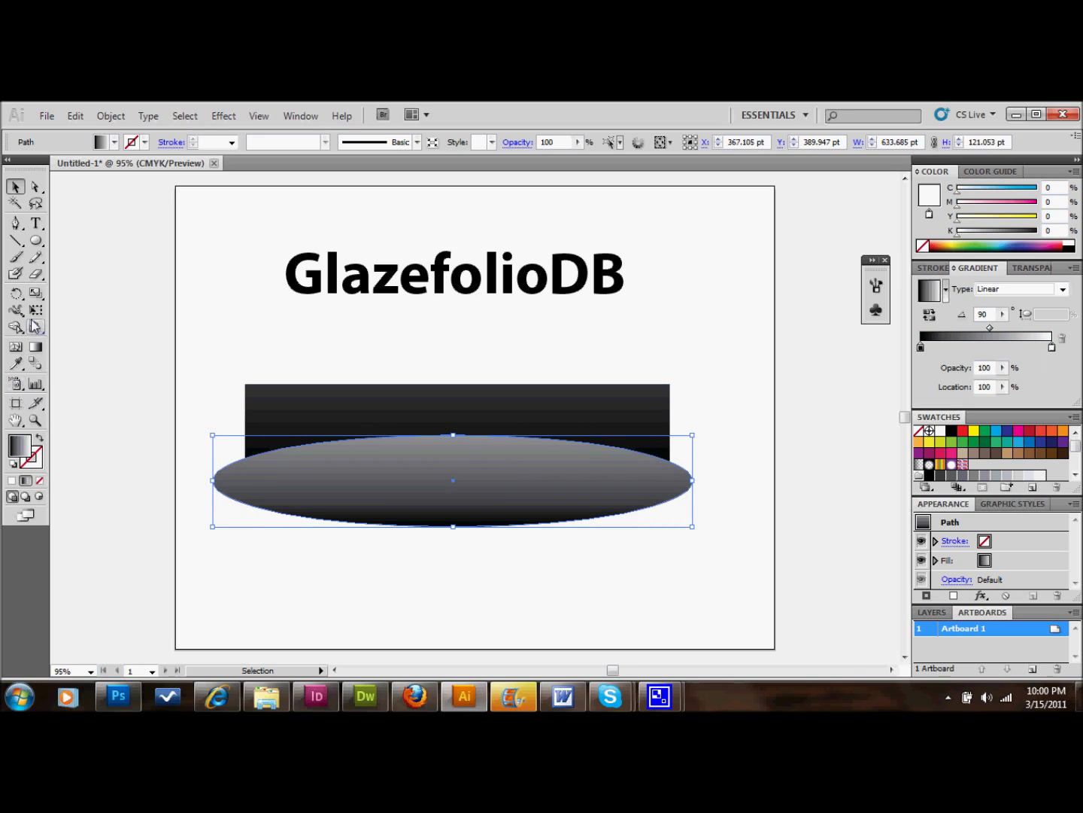
# Step: Lengthen the ellipse's gradient and position it to run from the rectangle's top edge to just below the ellipse
pyautogui.click(35, 347)
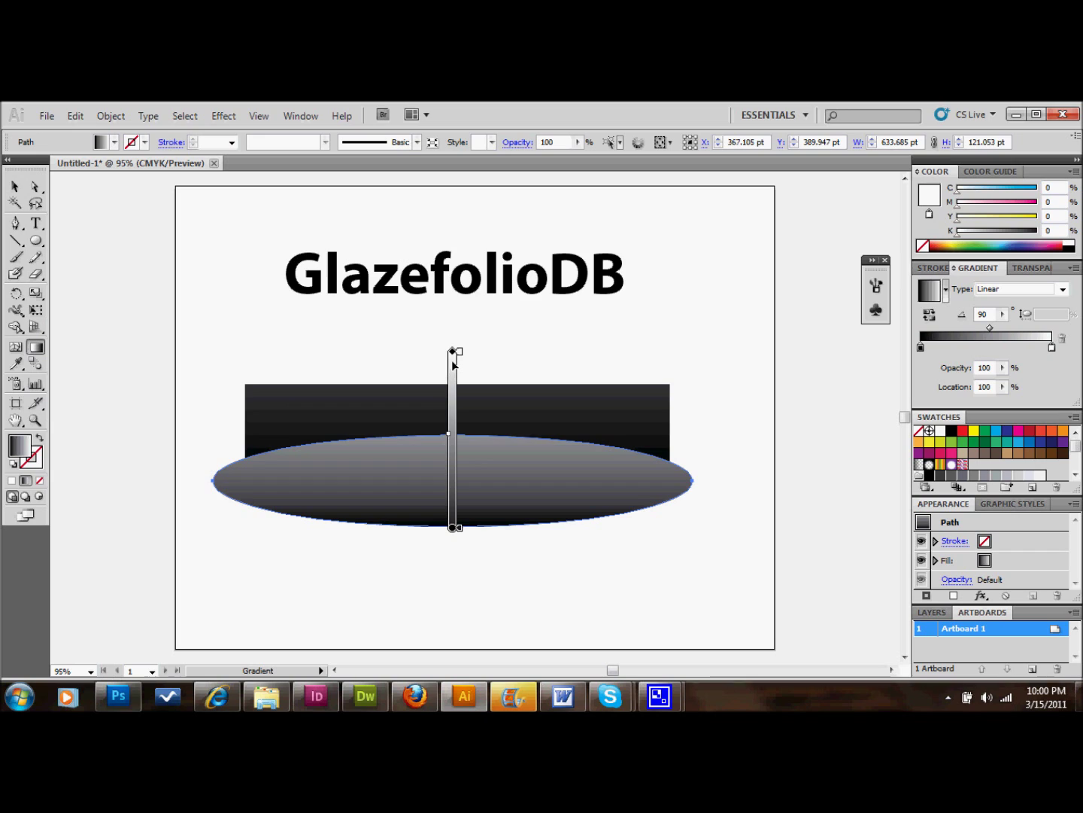
pyautogui.moveTo(452, 351); pyautogui.dragTo(450, 436)
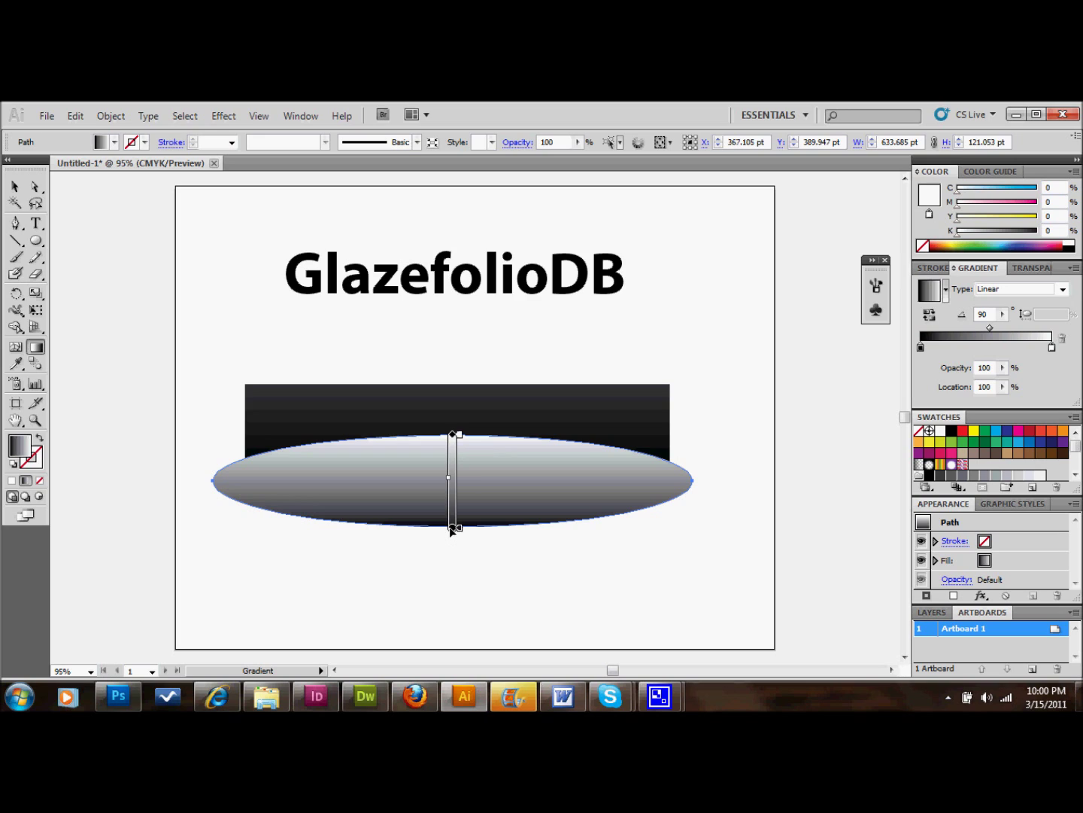
pyautogui.moveTo(451, 529); pyautogui.dragTo(450, 563)
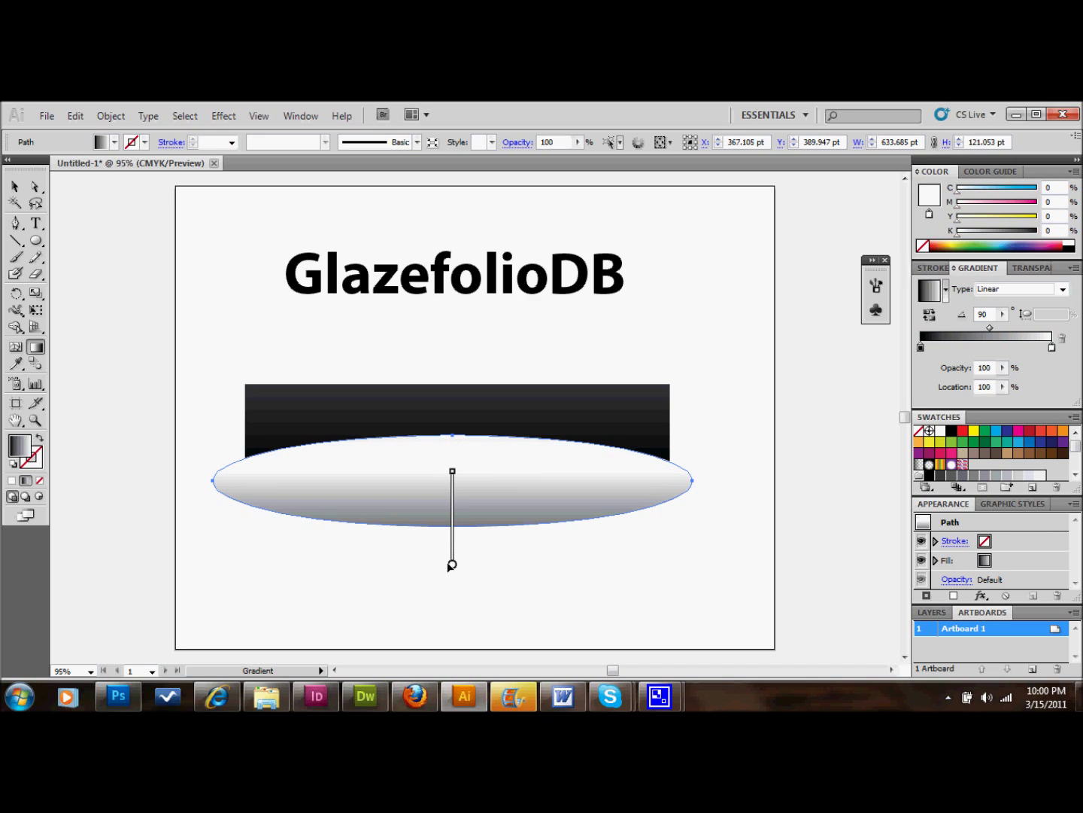
pyautogui.moveTo(447, 491); pyautogui.dragTo(452, 457)
pyautogui.moveTo(452, 537)
pyautogui.mouseDown()
pyautogui.moveTo(448, 614)
pyautogui.moveTo(448, 592)
pyautogui.mouseUp()
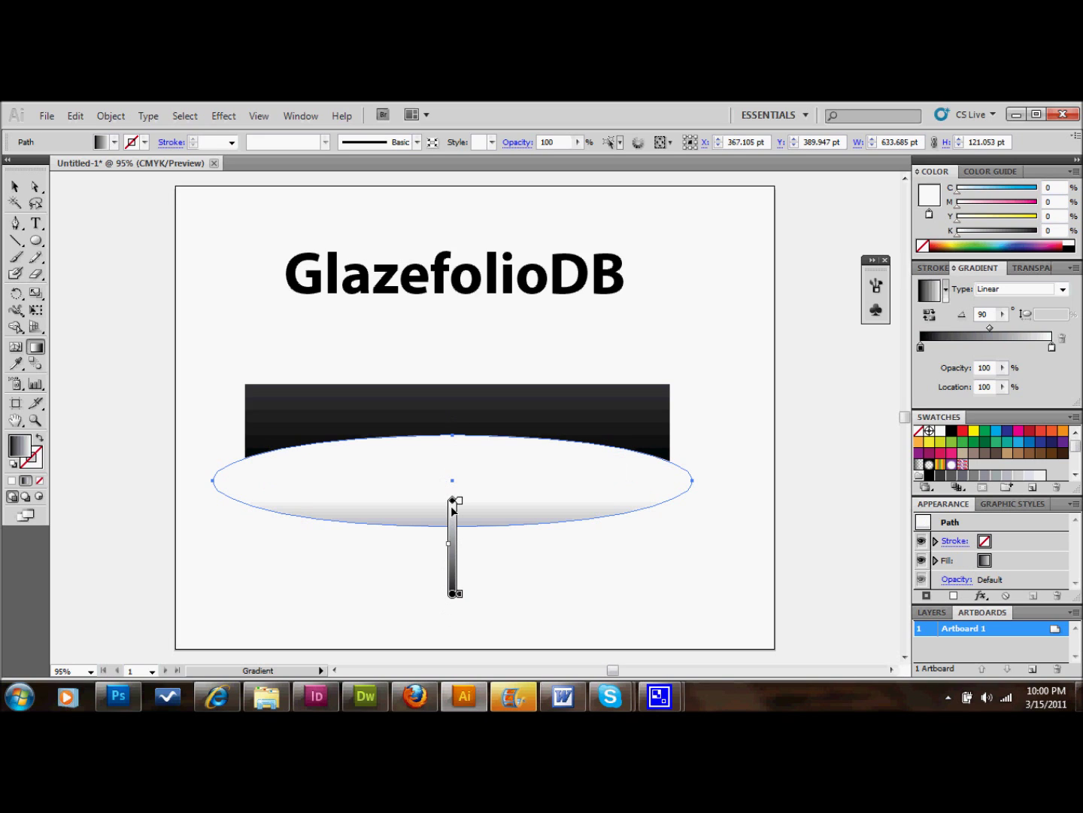
pyautogui.moveTo(453, 501); pyautogui.dragTo(454, 431)
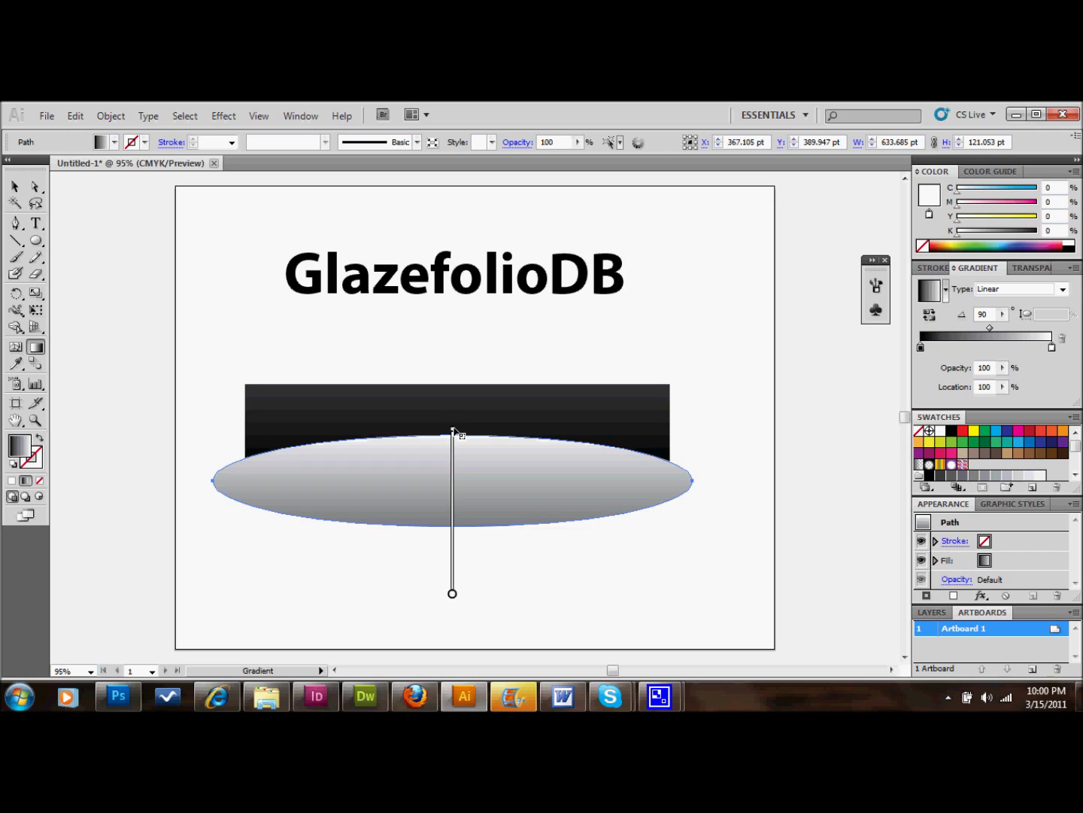
pyautogui.moveTo(452, 525)
pyautogui.mouseDown()
pyautogui.moveTo(450, 456)
pyautogui.moveTo(448, 480)
pyautogui.mouseUp()
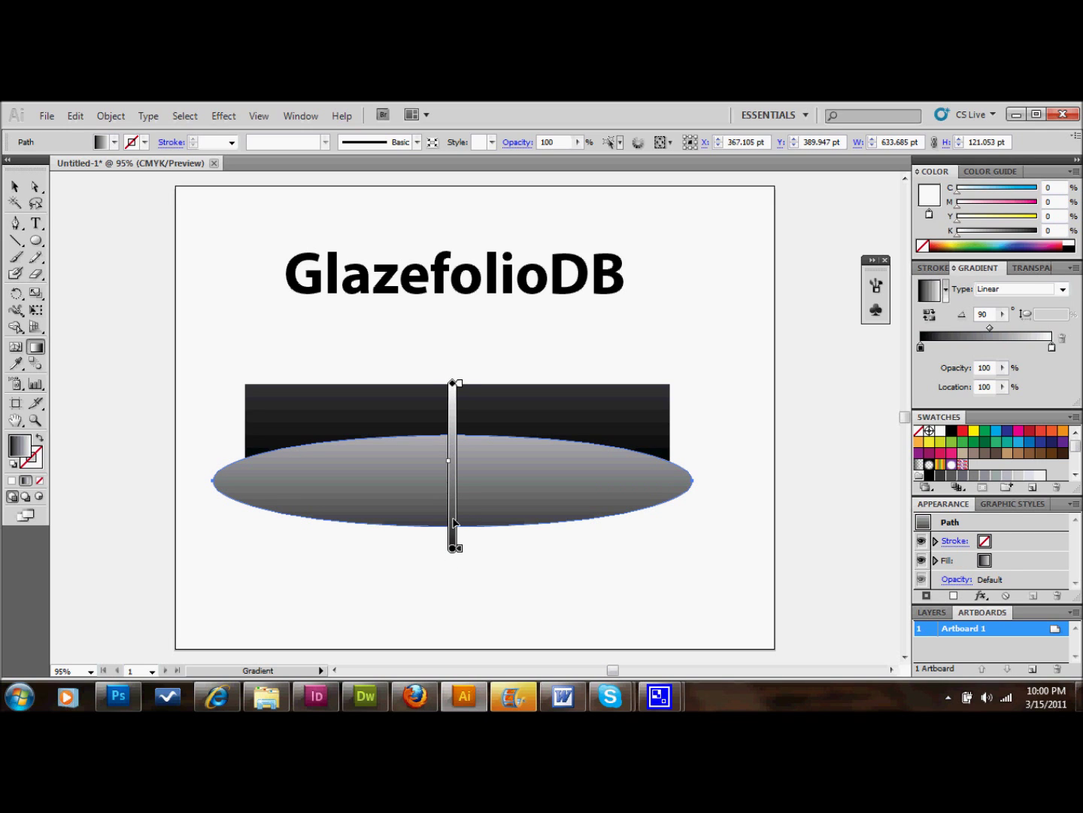
# Step: Recolor the end stop of the rectangle's gradient with the 60% black swatch
pyautogui.click(15, 186)
pyautogui.click(300, 401)
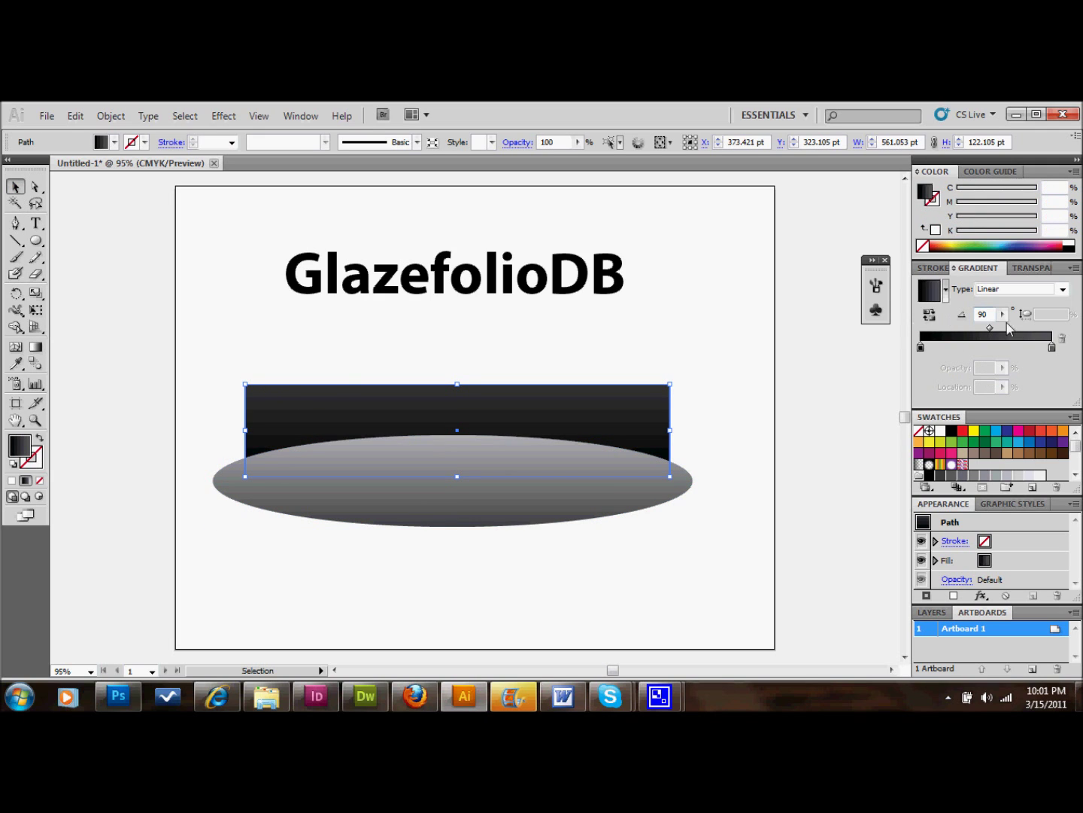
pyautogui.click(1052, 348)
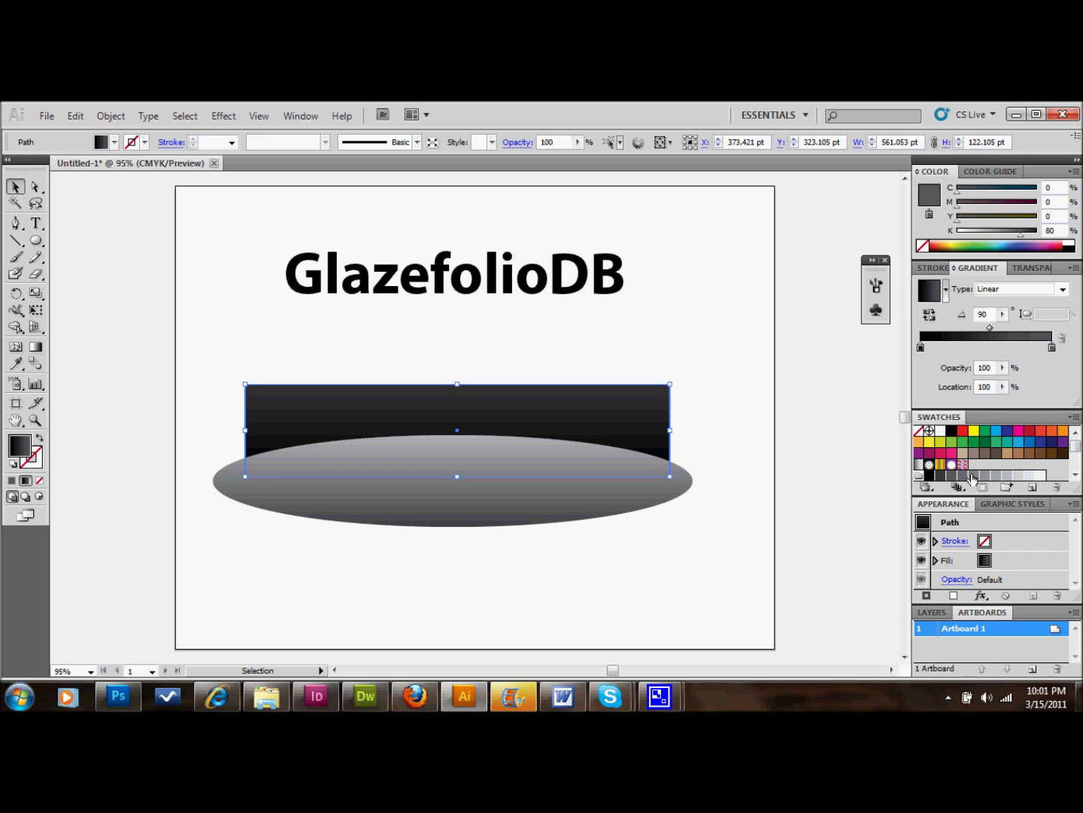
pyautogui.moveTo(973, 476); pyautogui.dragTo(1054, 352)
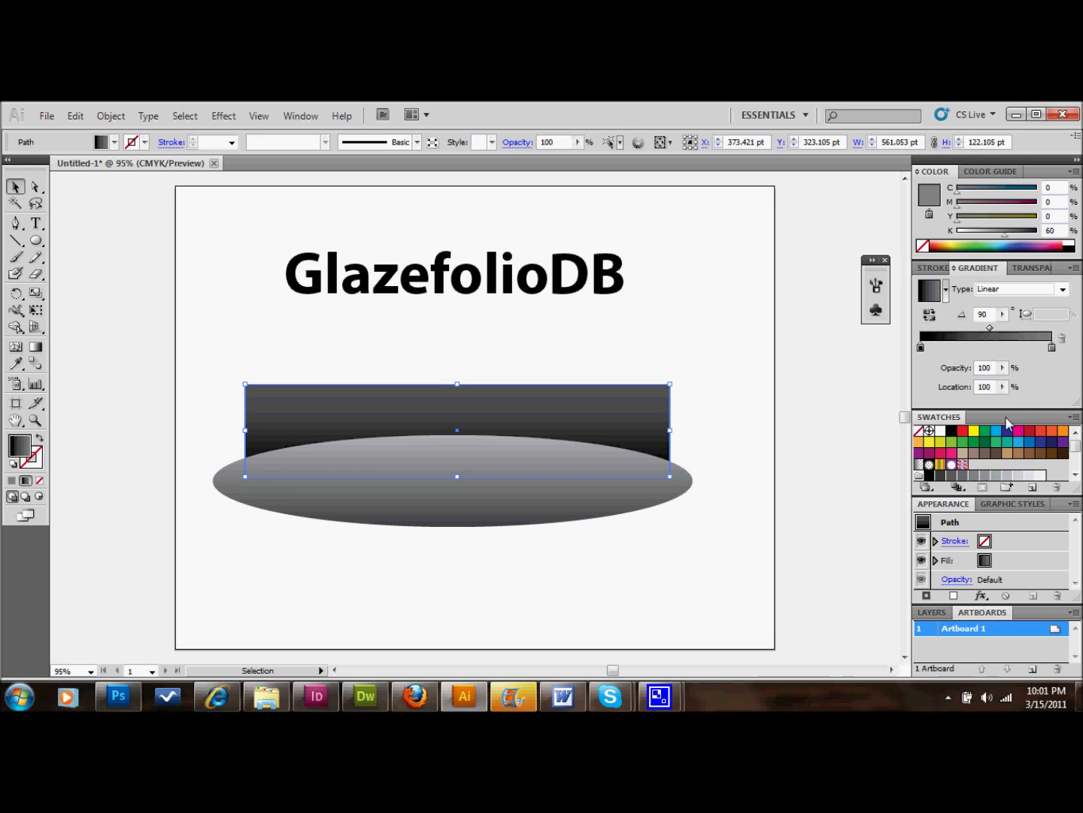
# Step: Reapply the linear gradient to the rectangle and redraw it vertically from the rectangle's top edge down to its bottom edge
pyautogui.click(973, 476)
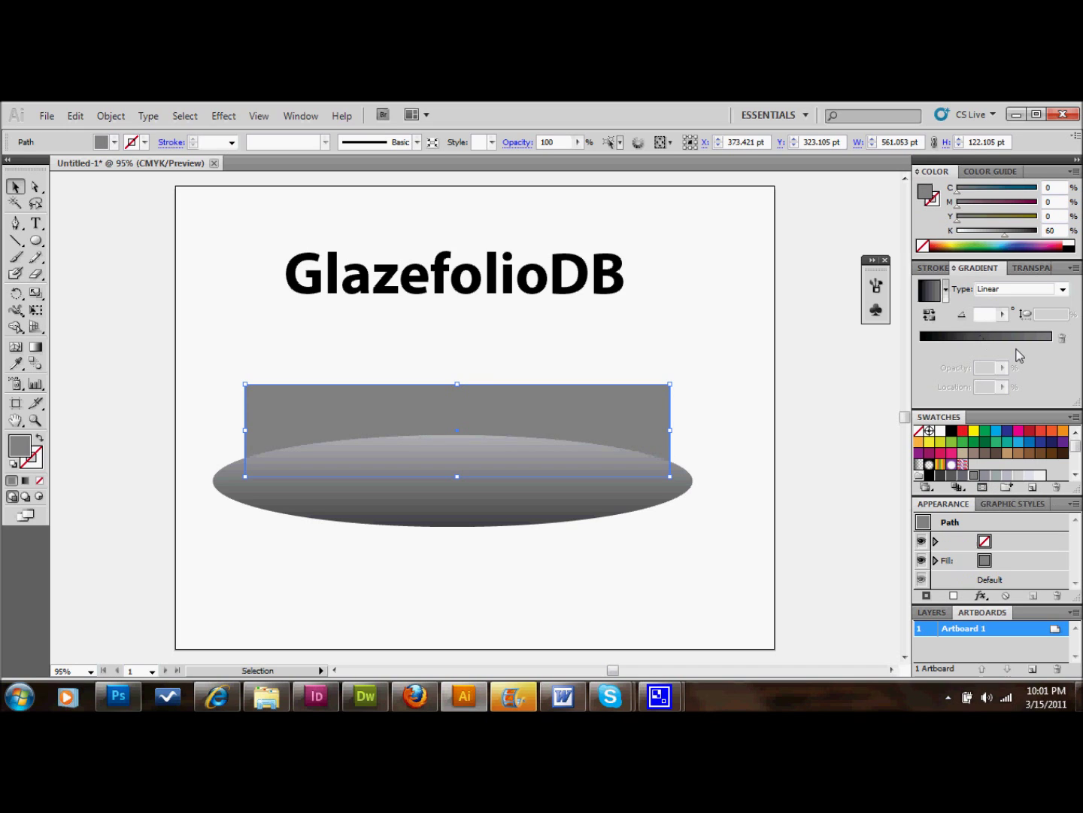
pyautogui.click(1049, 351)
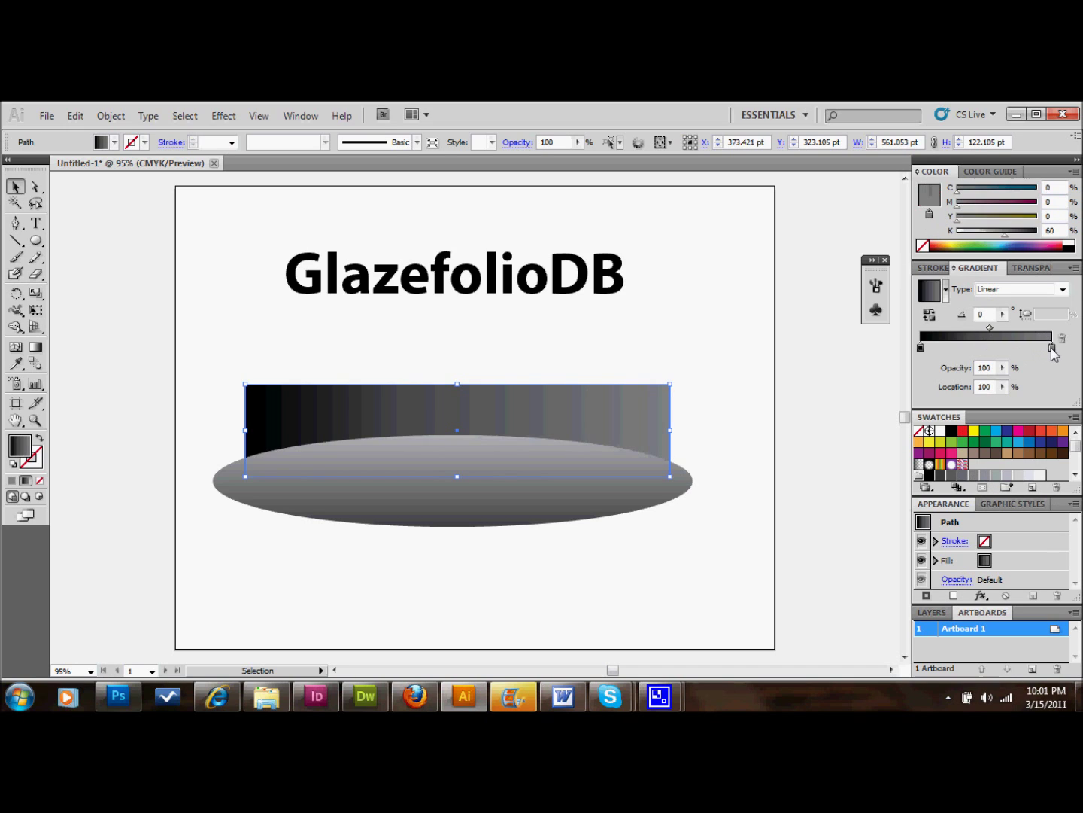
pyautogui.doubleClick(1052, 348)
pyautogui.click(817, 384)
pyautogui.click(35, 346)
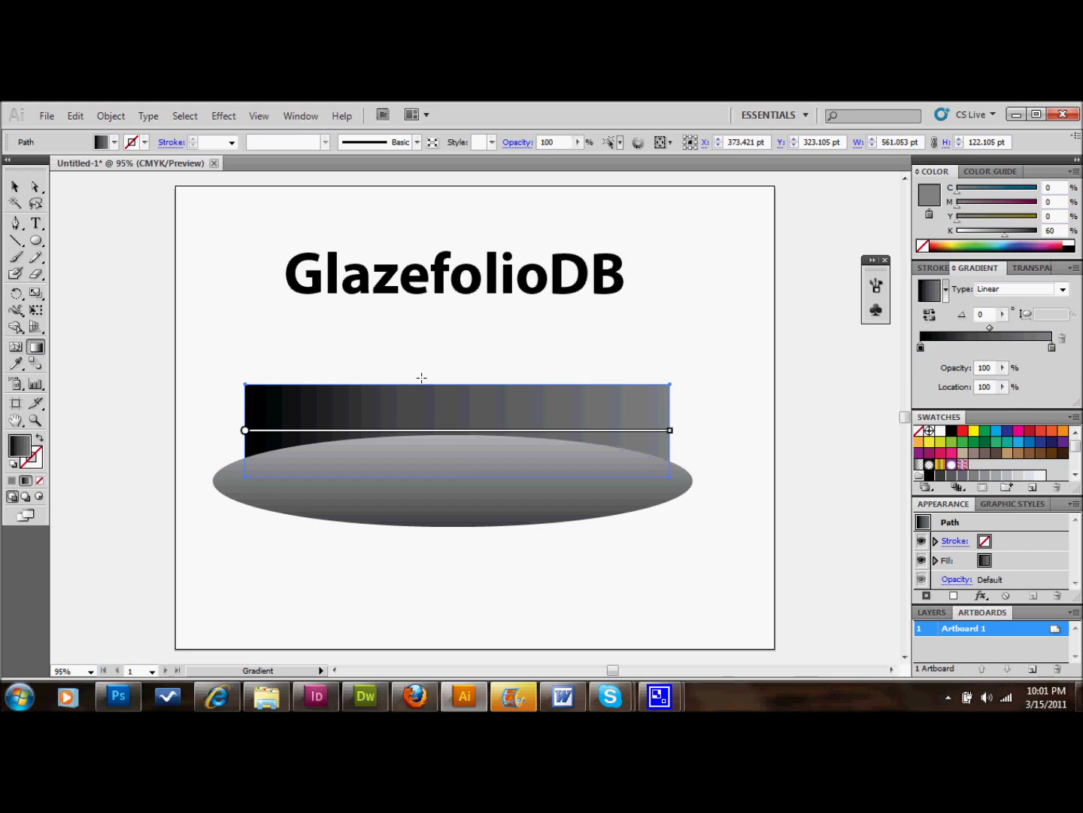
pyautogui.moveTo(441, 384); pyautogui.dragTo(440, 481)
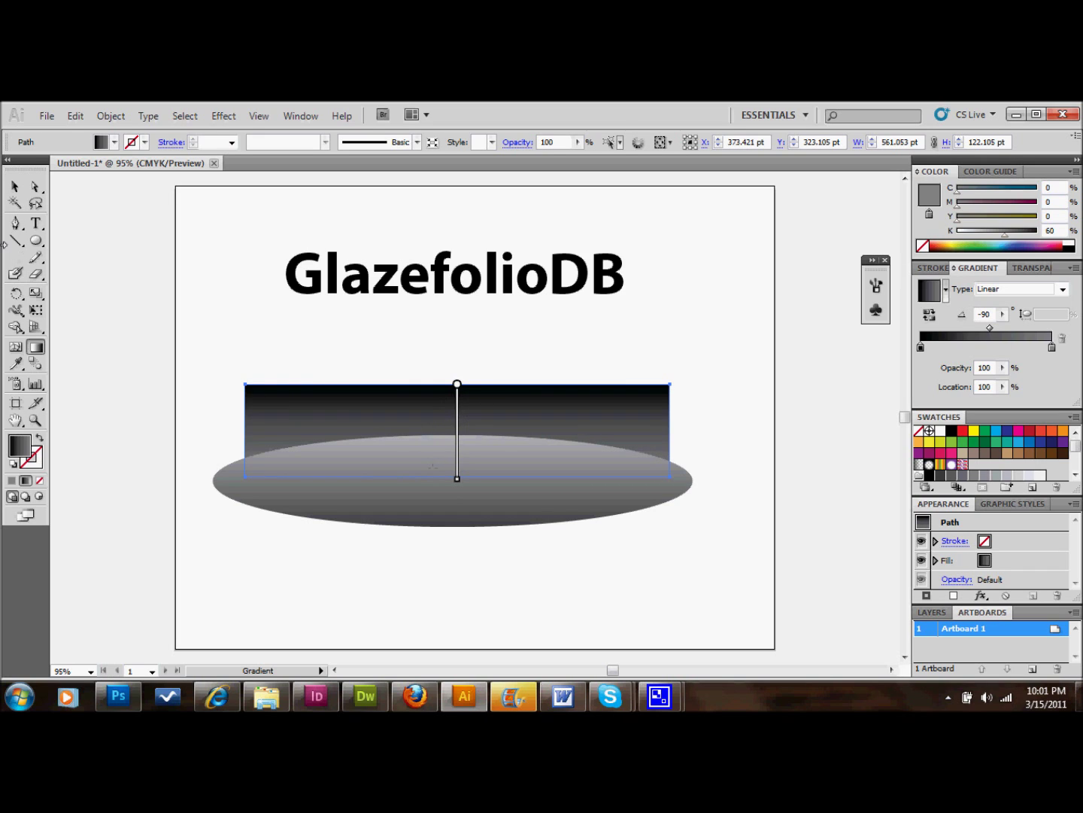
# Step: Redraw the ellipse's gradient straight down, starting black at its top edge and ending a little below its bottom edge
pyautogui.click(15, 186)
pyautogui.click(432, 502)
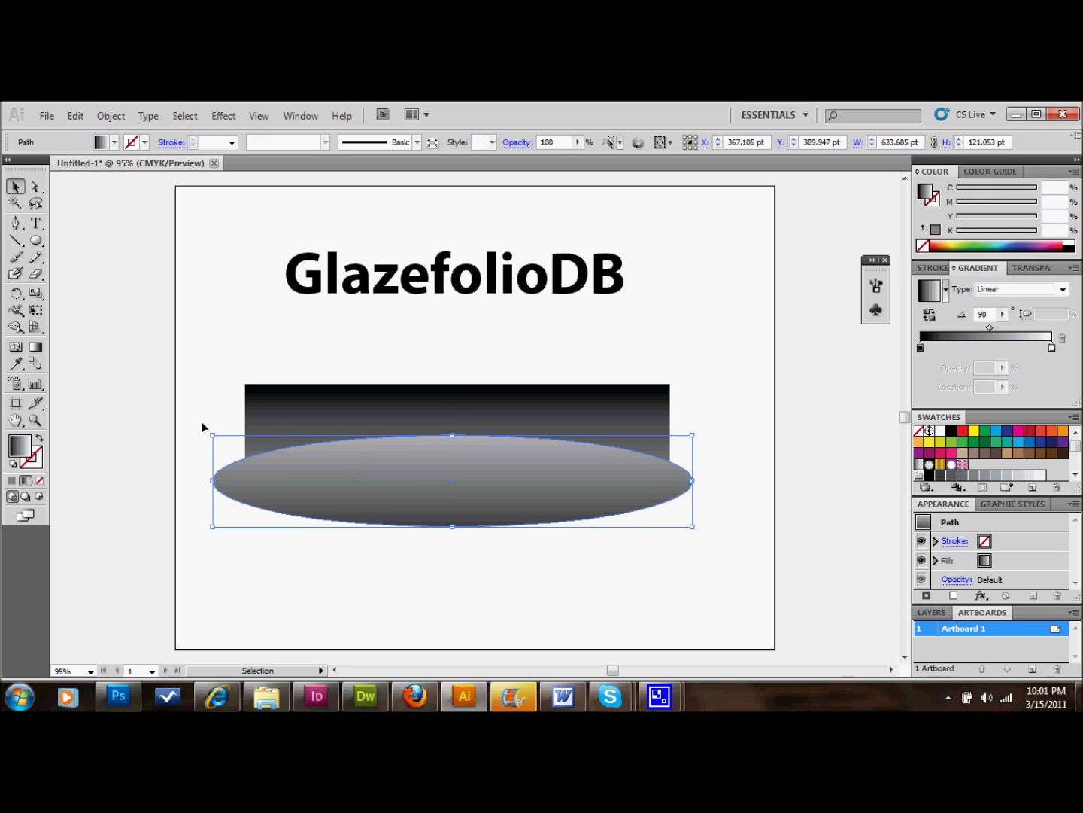
pyautogui.click(36, 346)
pyautogui.moveTo(452, 524); pyautogui.dragTo(455, 478)
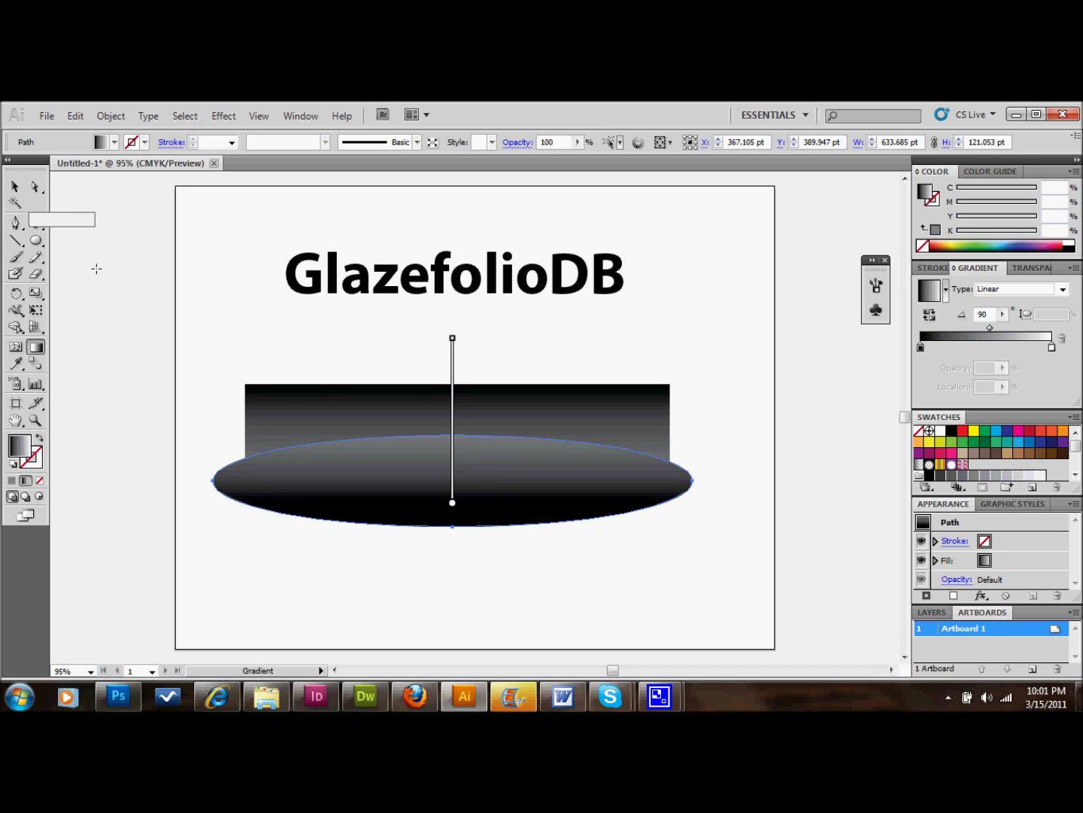
pyautogui.moveTo(452, 445); pyautogui.dragTo(453, 462)
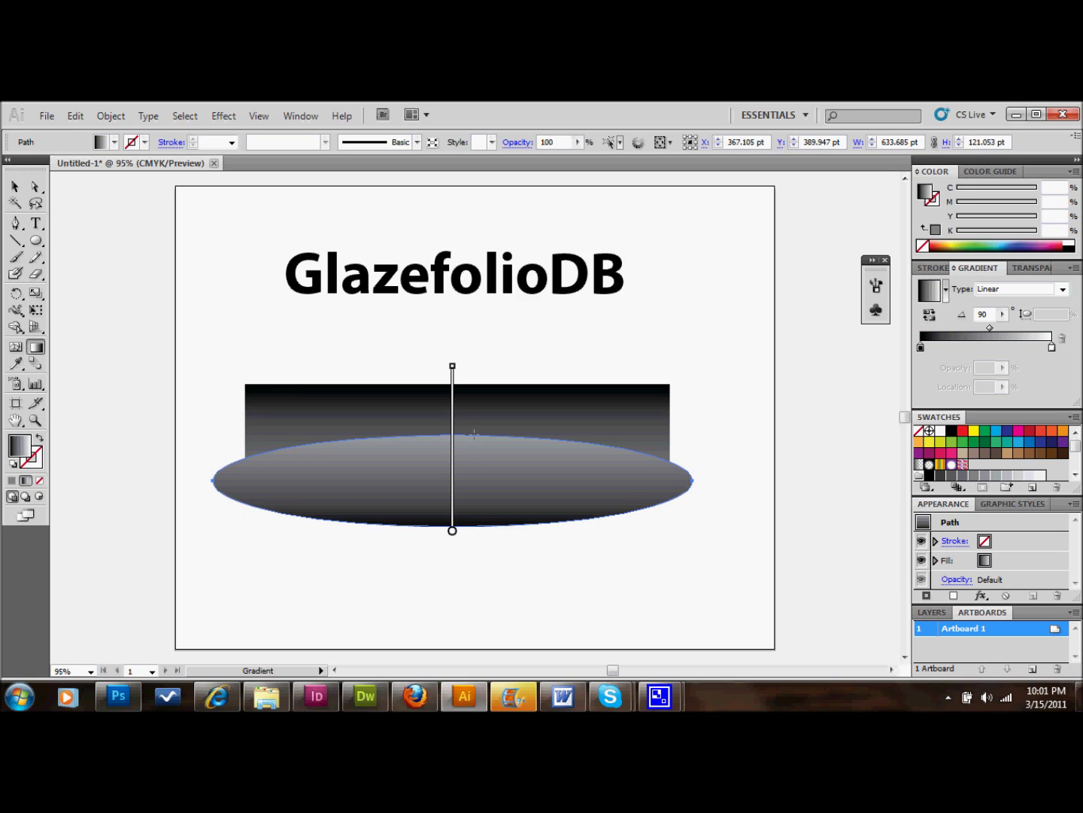
pyautogui.moveTo(469, 435); pyautogui.dragTo(469, 530)
pyautogui.moveTo(453, 435); pyautogui.dragTo(454, 590)
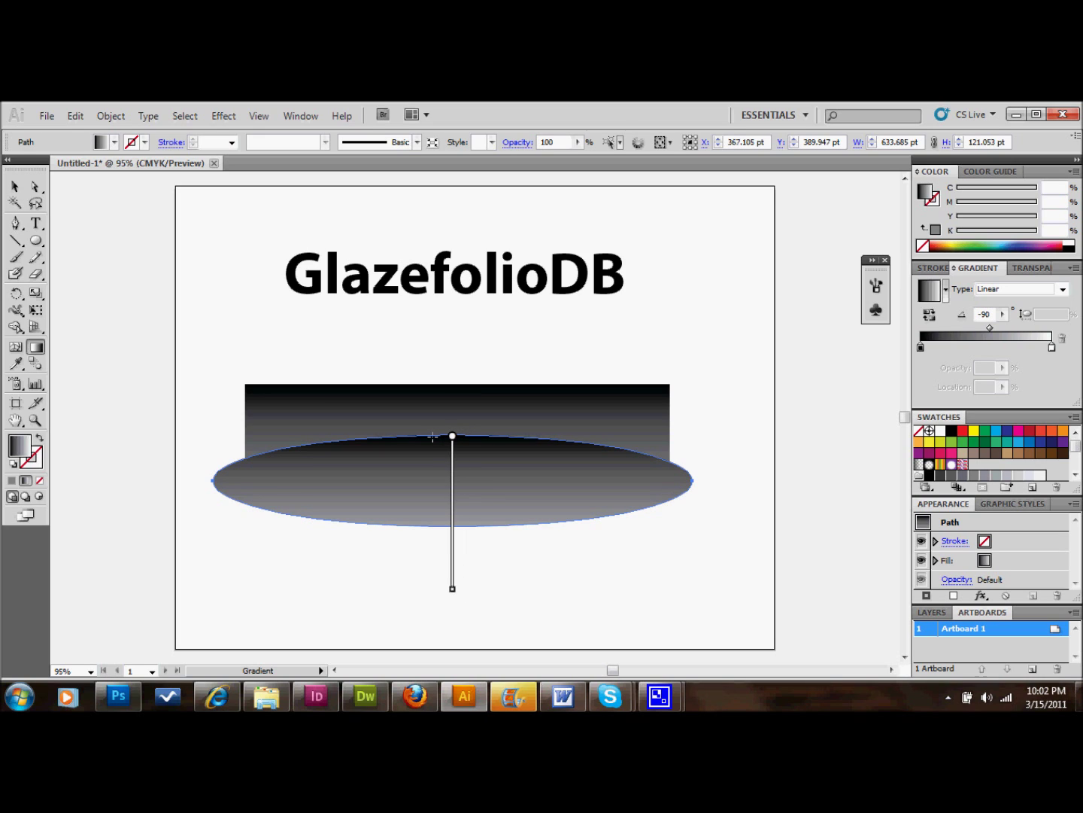
pyautogui.moveTo(433, 436); pyautogui.dragTo(425, 535)
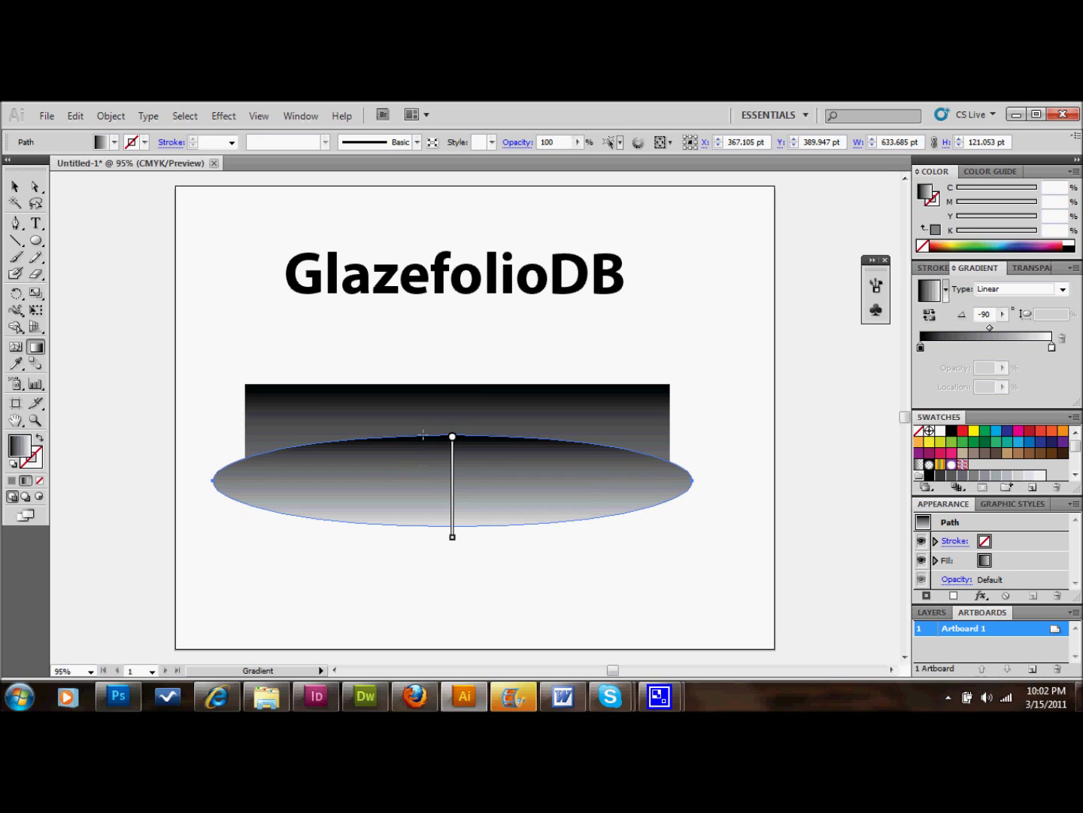
pyautogui.moveTo(423, 433); pyautogui.dragTo(429, 563)
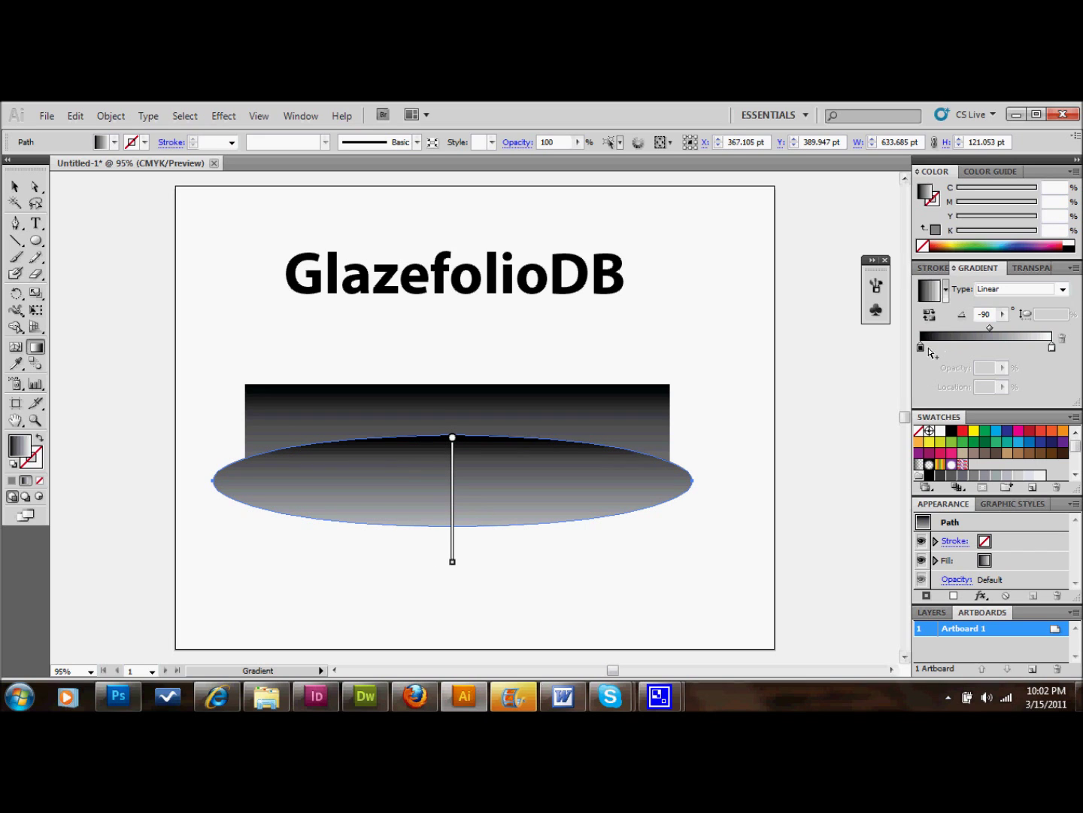
# Step: Set the ellipse gradient's midpoint to about 65% and shift the rectangle and ellipse together about 6 pt right and 3 pt up
pyautogui.moveTo(990, 329)
pyautogui.mouseDown()
pyautogui.moveTo(1021, 331)
pyautogui.moveTo(1006, 333)
pyautogui.mouseUp()
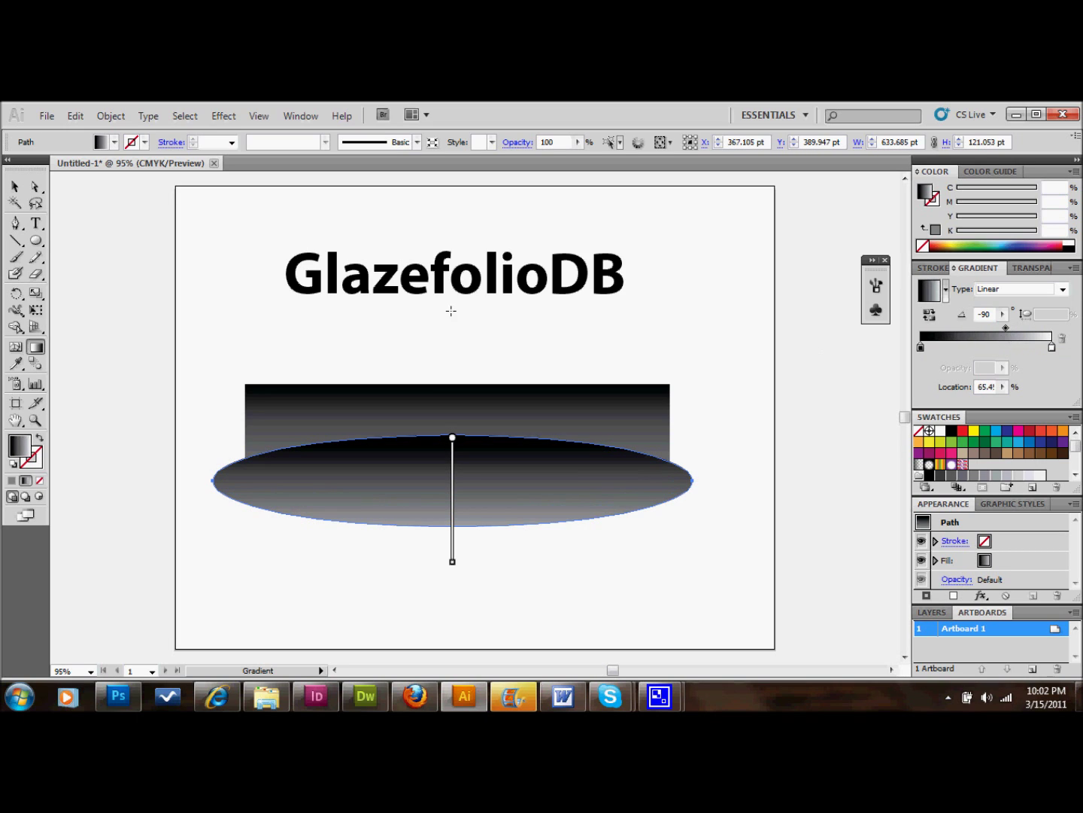
pyautogui.click(14, 187)
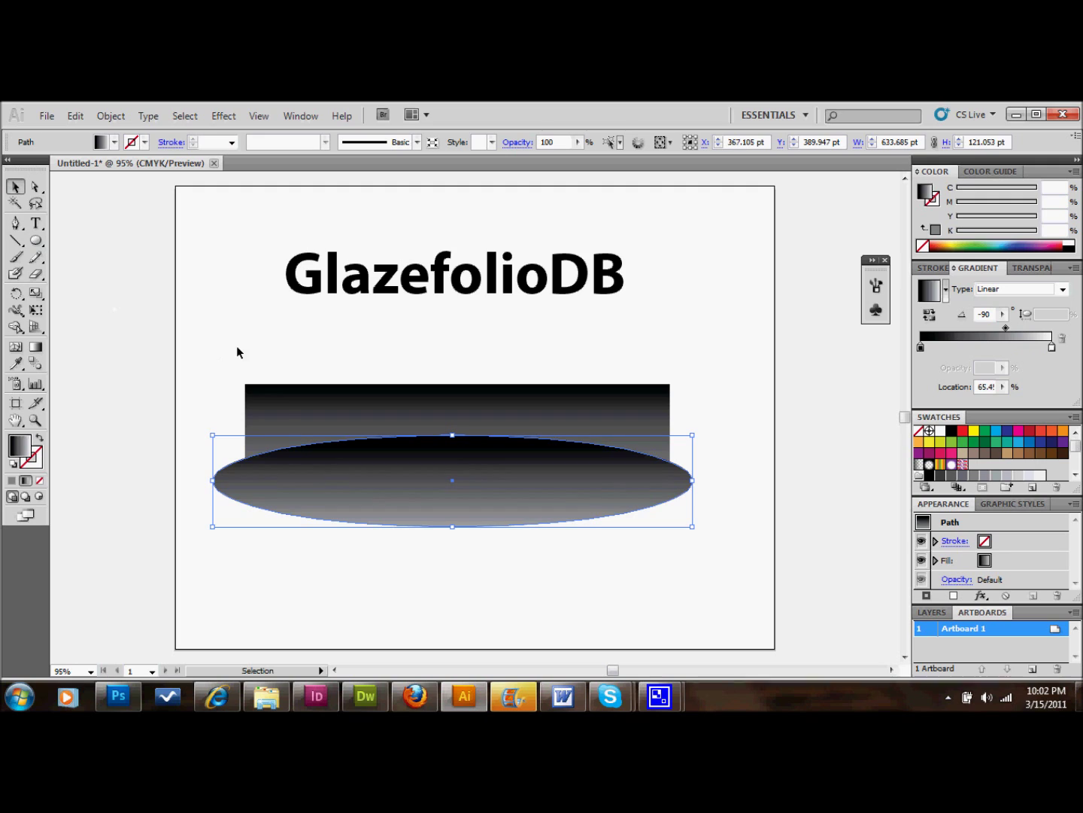
pyautogui.click(586, 579)
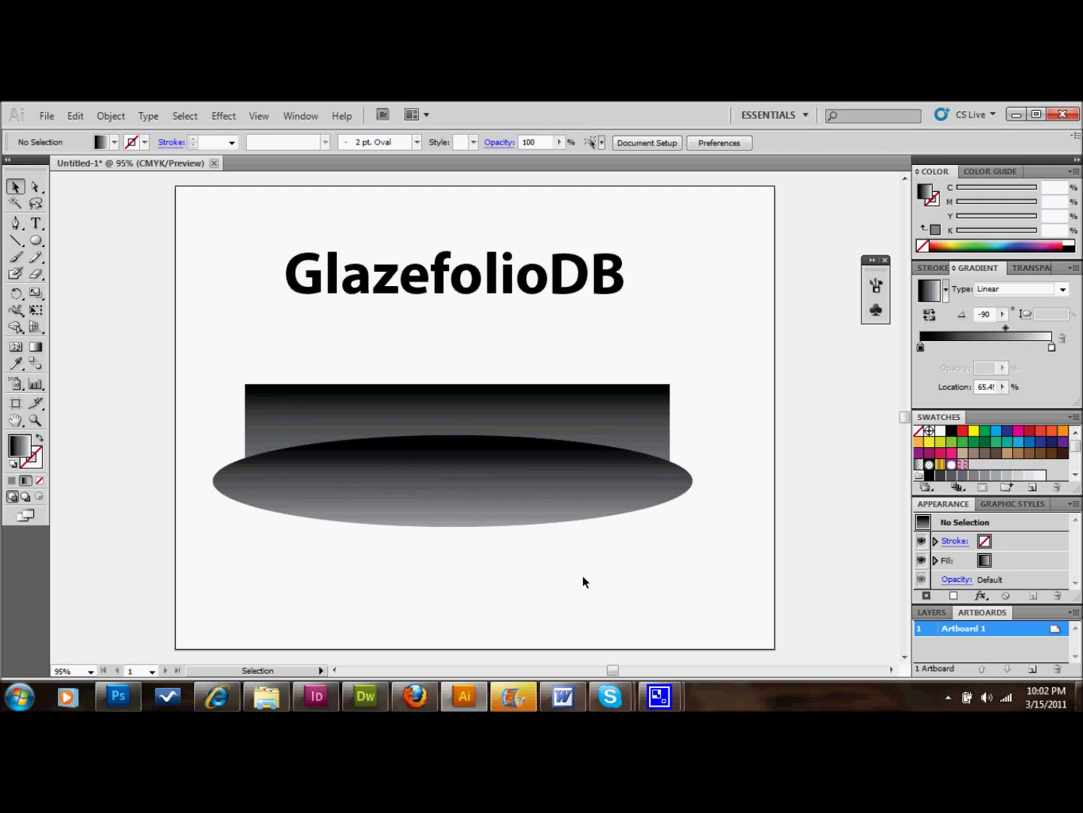
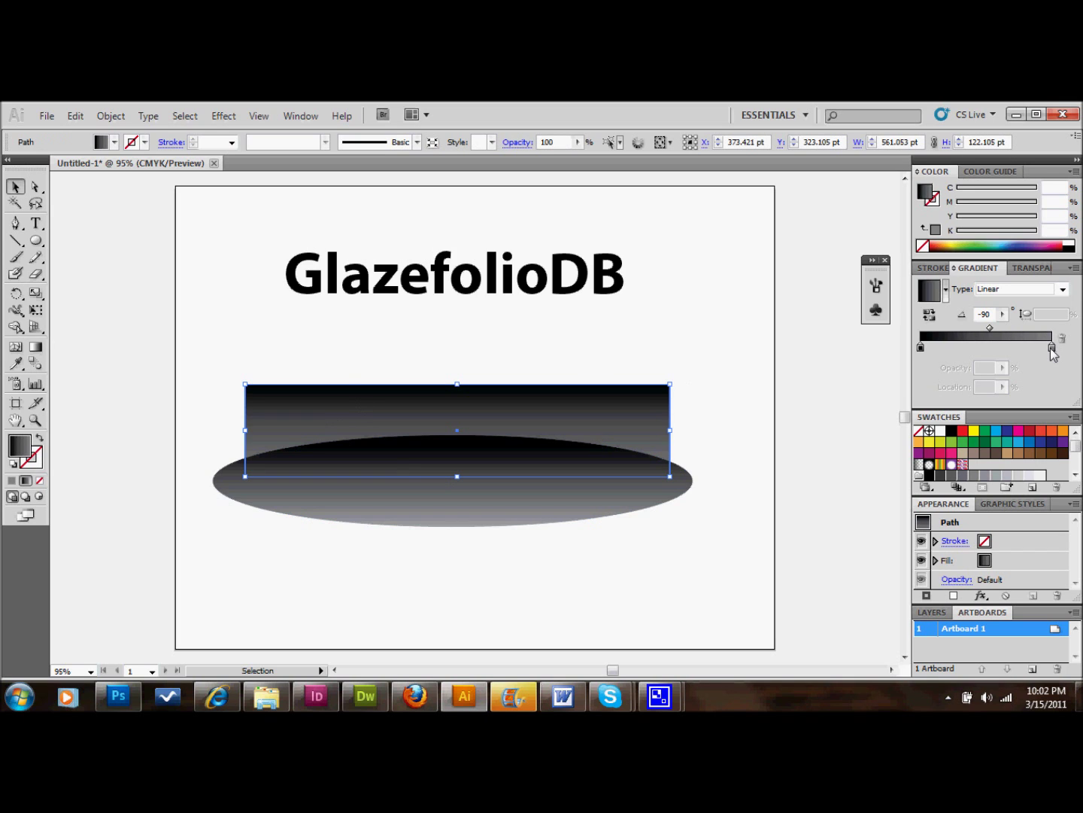
pyautogui.moveTo(221, 345); pyautogui.dragTo(637, 533)
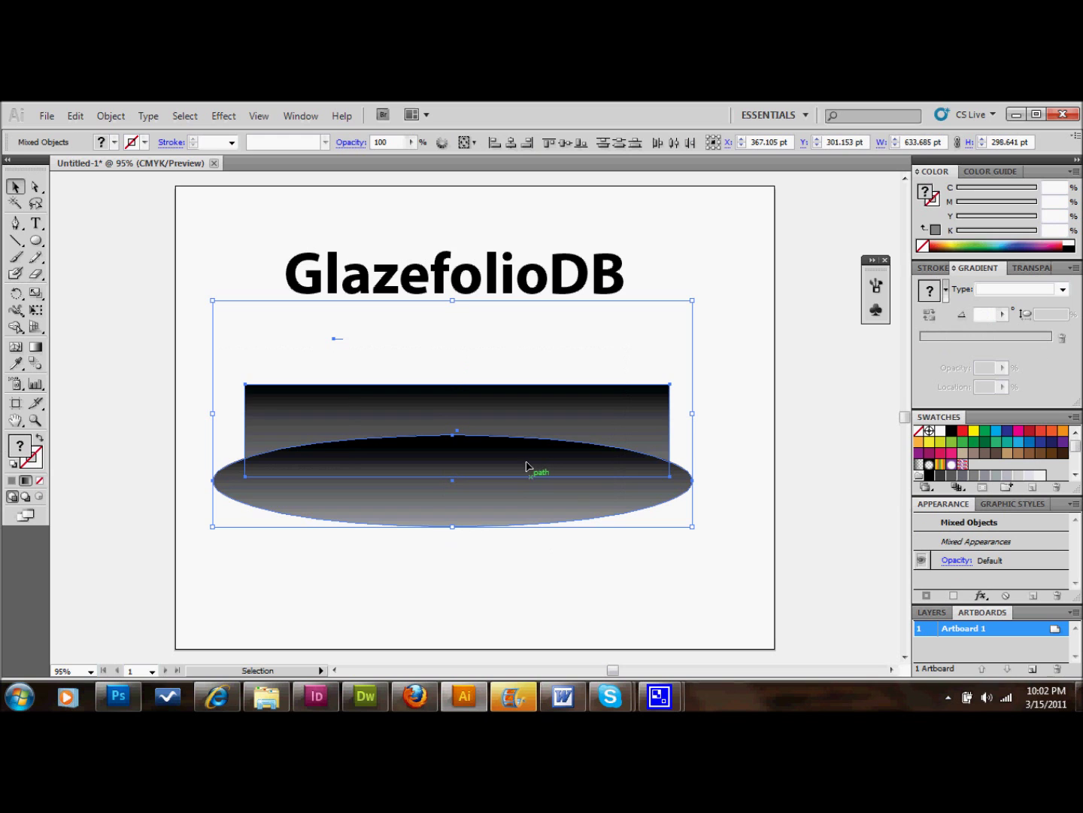
pyautogui.moveTo(531, 459)
pyautogui.mouseDown()
pyautogui.moveTo(544, 294)
pyautogui.moveTo(537, 461)
pyautogui.mouseUp()
# Step: Bring the GlazefolioDB text to the front and place it over the rectangle and the ellipse's upper edge
pyautogui.click(493, 260)
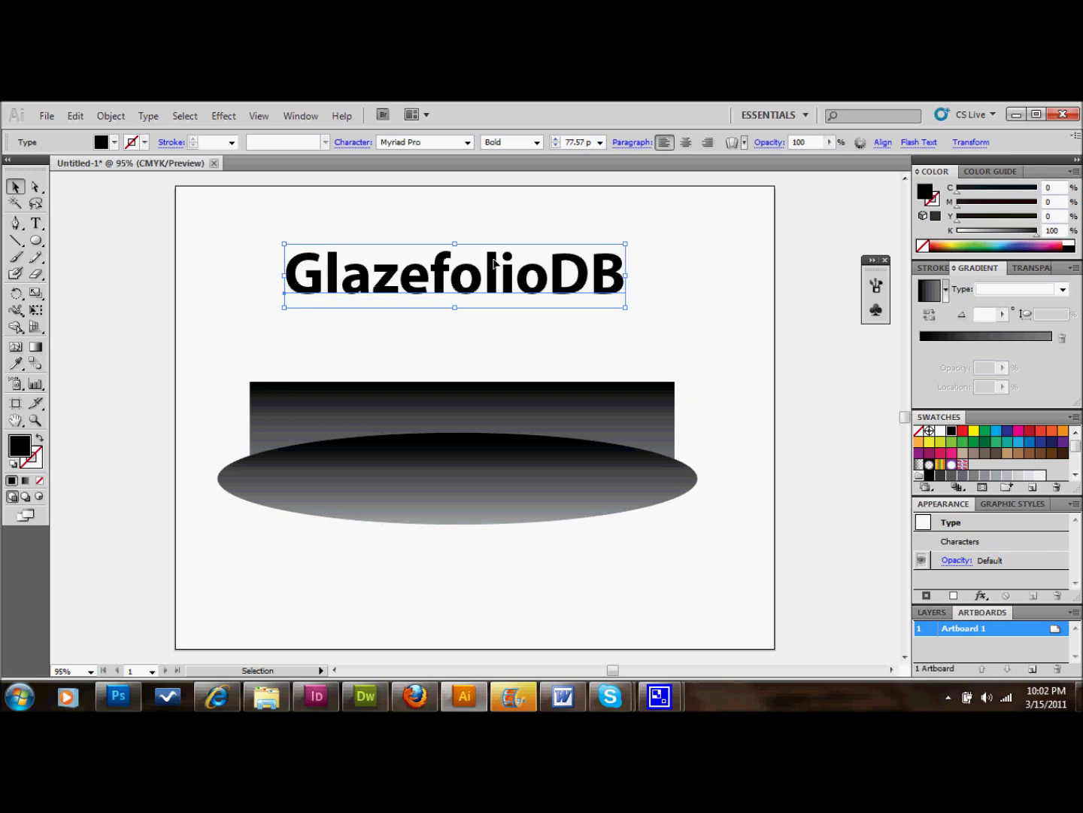
pyautogui.press('ctrl')
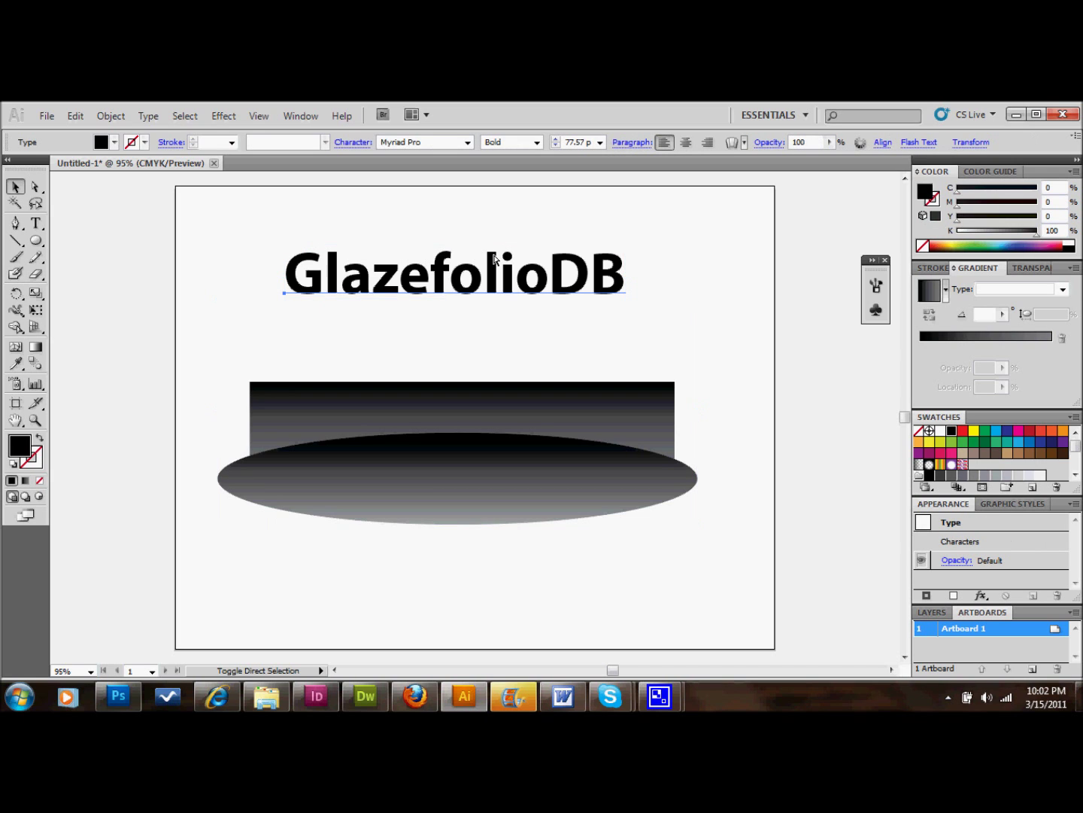
pyautogui.click(112, 115)
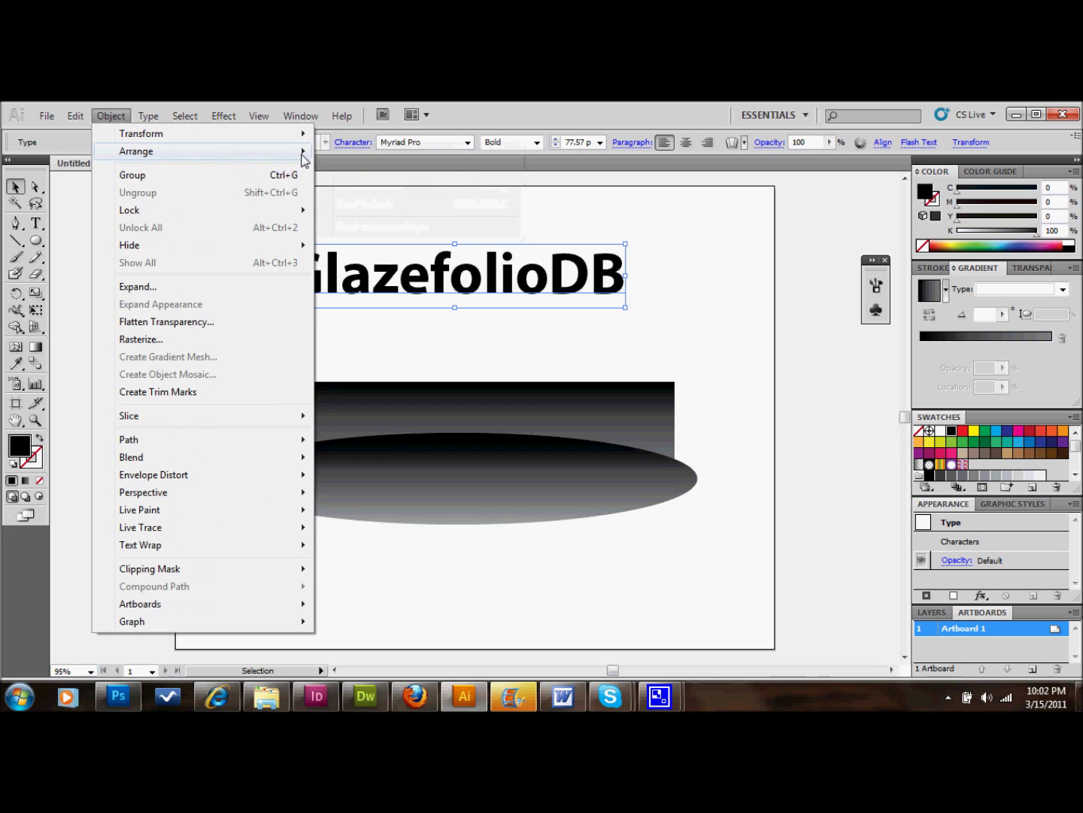
pyautogui.moveTo(301, 152)
pyautogui.click(346, 151)
pyautogui.moveTo(560, 295); pyautogui.dragTo(566, 443)
pyautogui.click(609, 308)
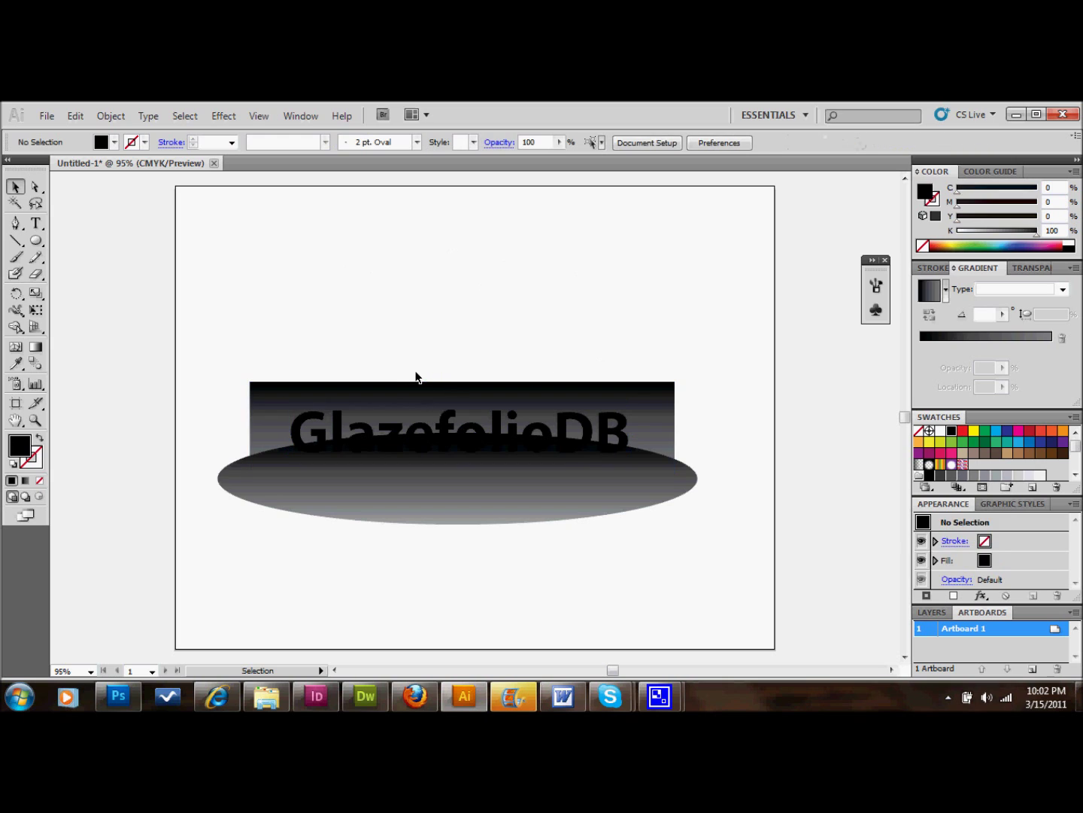
# Step: Make a clipping mask from the text together with the rectangle and ellipse
pyautogui.moveTo(279, 322); pyautogui.dragTo(619, 545)
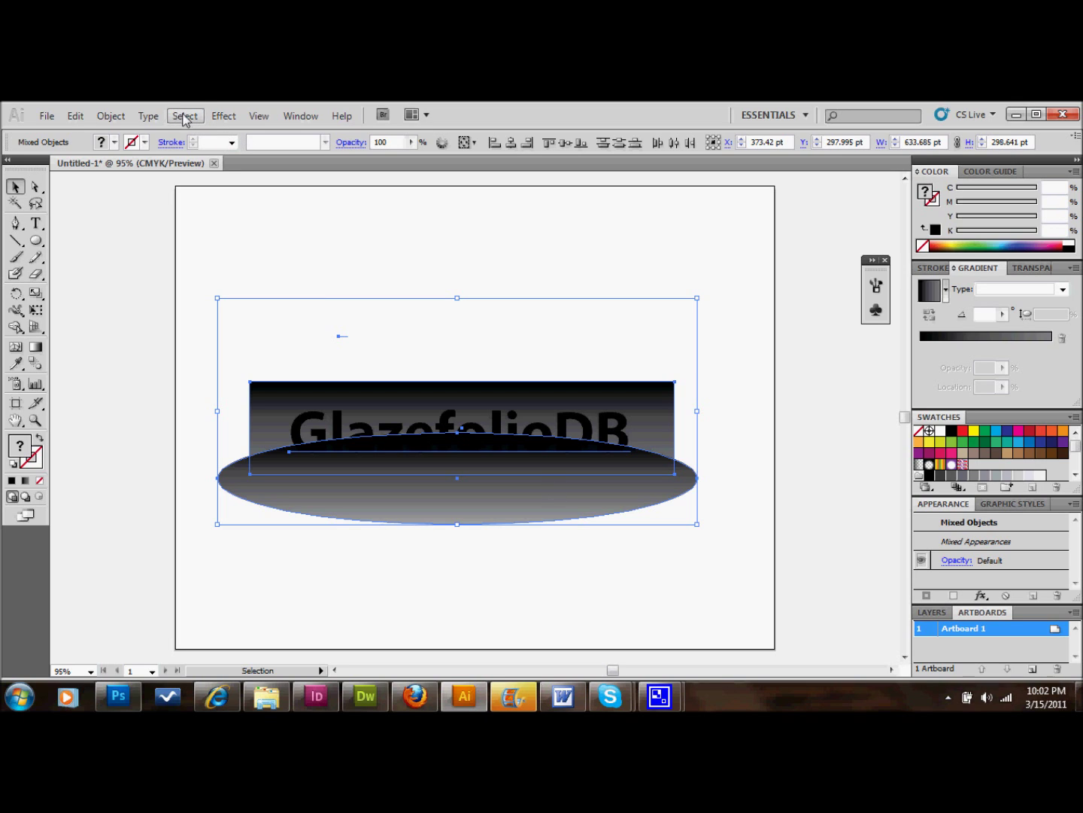
pyautogui.click(116, 122)
pyautogui.moveTo(223, 577)
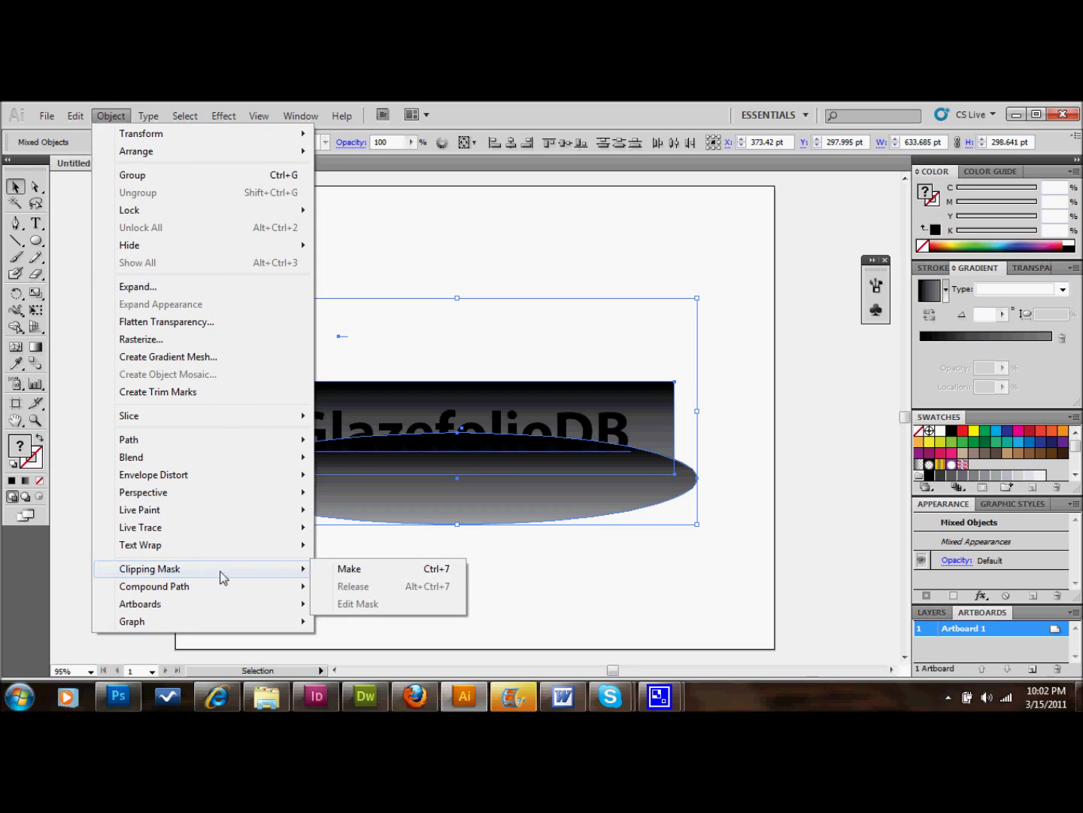
pyautogui.click(365, 572)
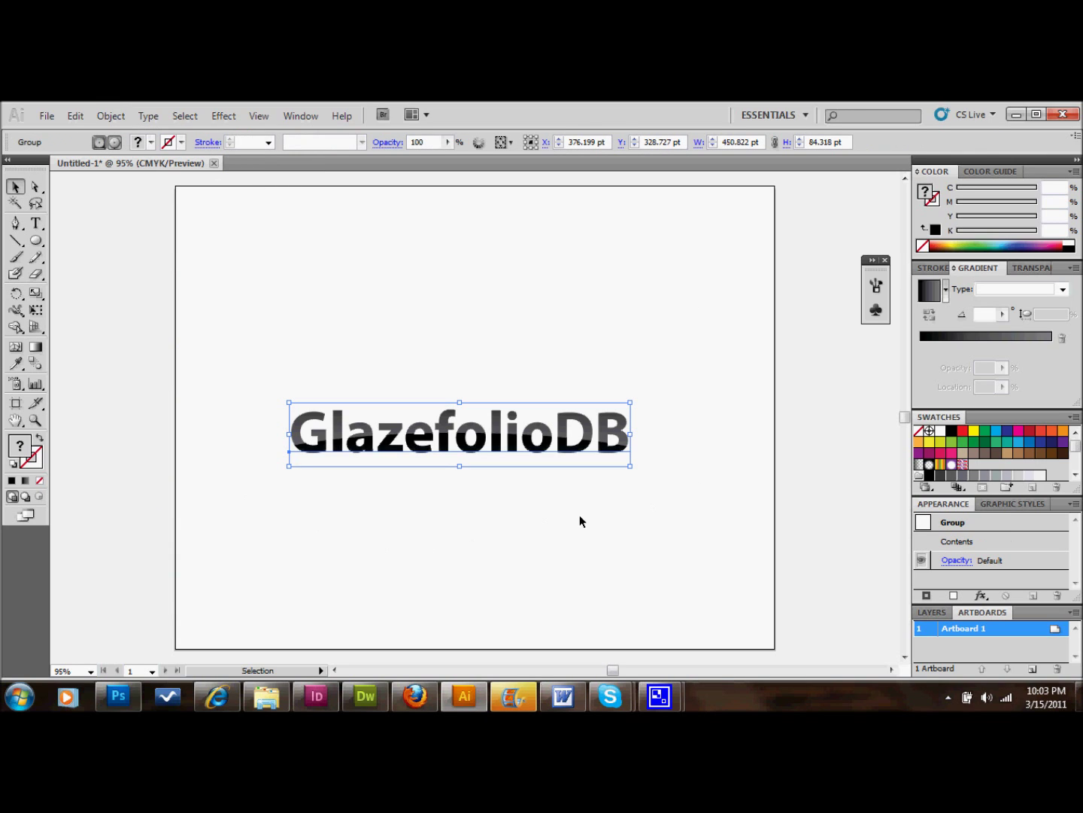
# Step: Open the clipped GlazefolioDB group for editing and replace its text with Glazedesign
pyautogui.click(573, 370)
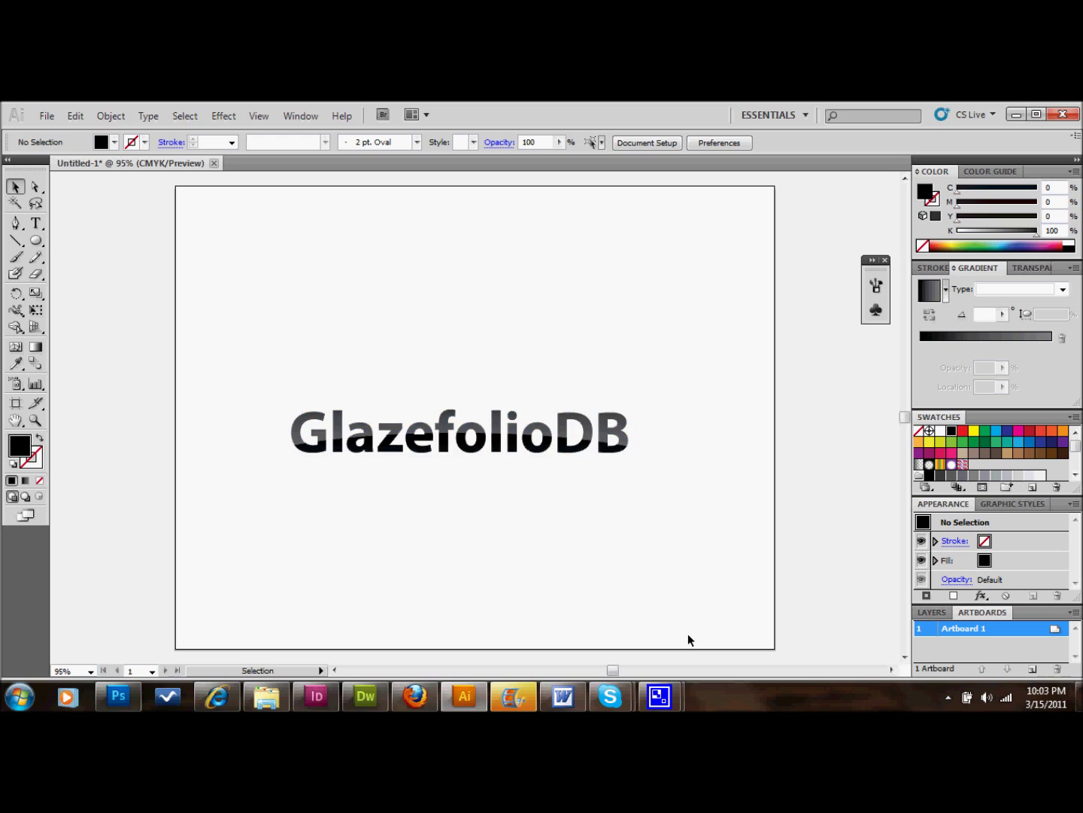
pyautogui.click(627, 450)
pyautogui.doubleClick(626, 447)
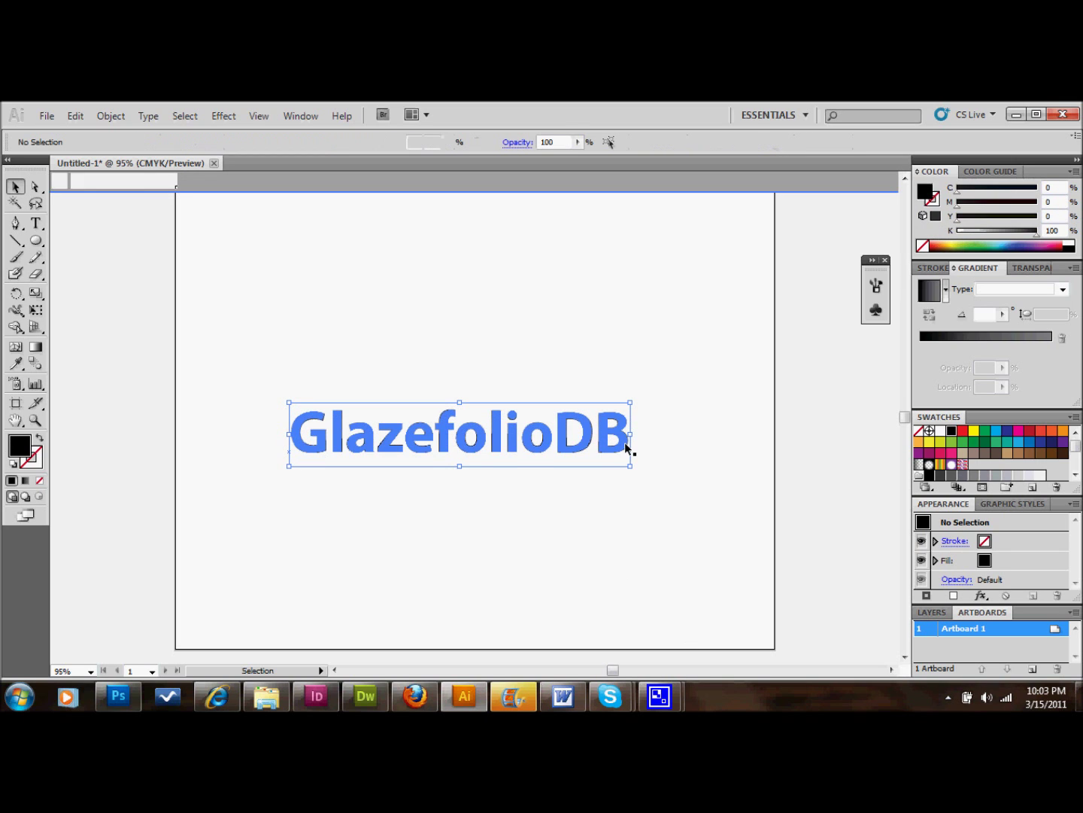
pyautogui.click(624, 449)
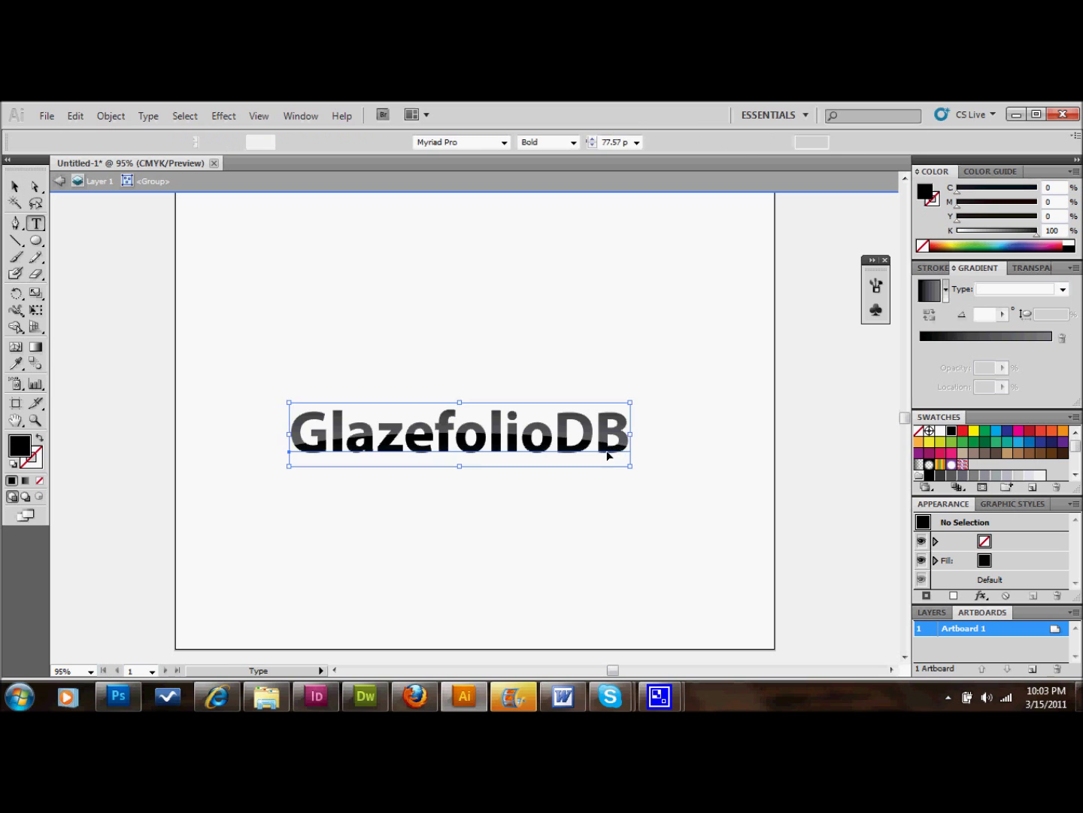
pyautogui.doubleClick(605, 447)
pyautogui.moveTo(595, 443); pyautogui.dragTo(288, 449)
pyautogui.doubleClick(398, 434)
pyautogui.click(399, 433)
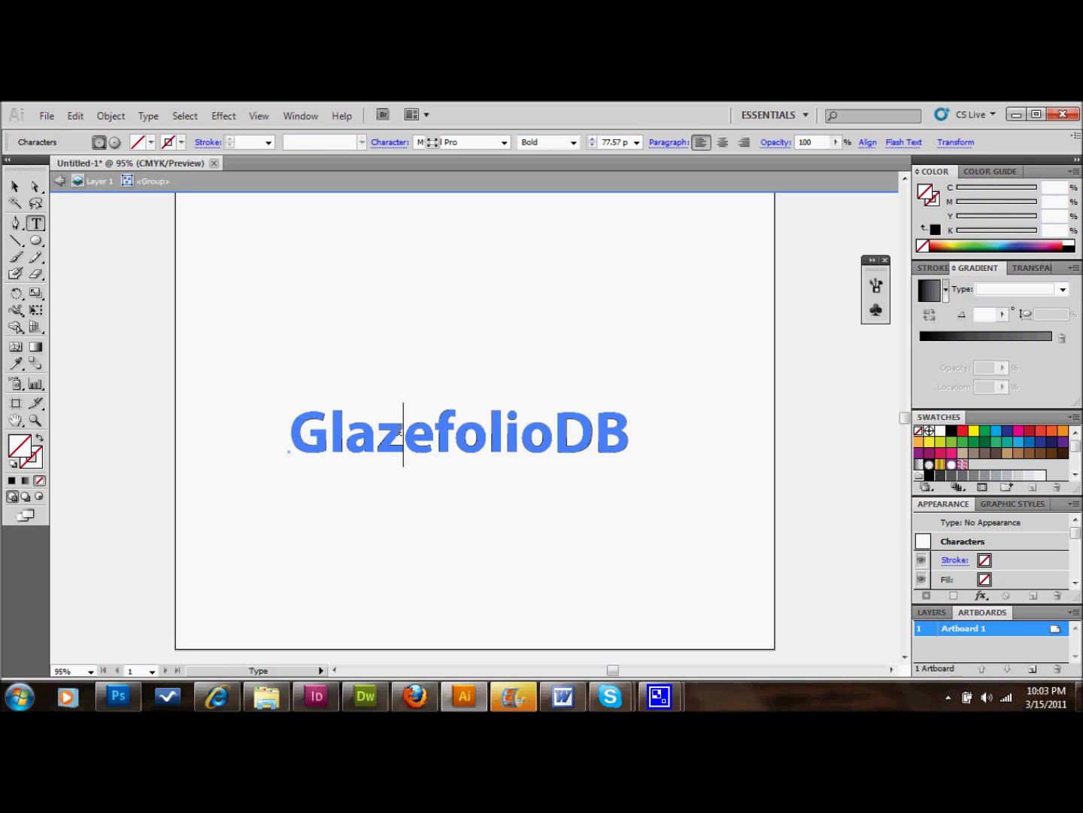
pyautogui.doubleClick(399, 433)
pyautogui.click(398, 432)
pyautogui.doubleClick(398, 433)
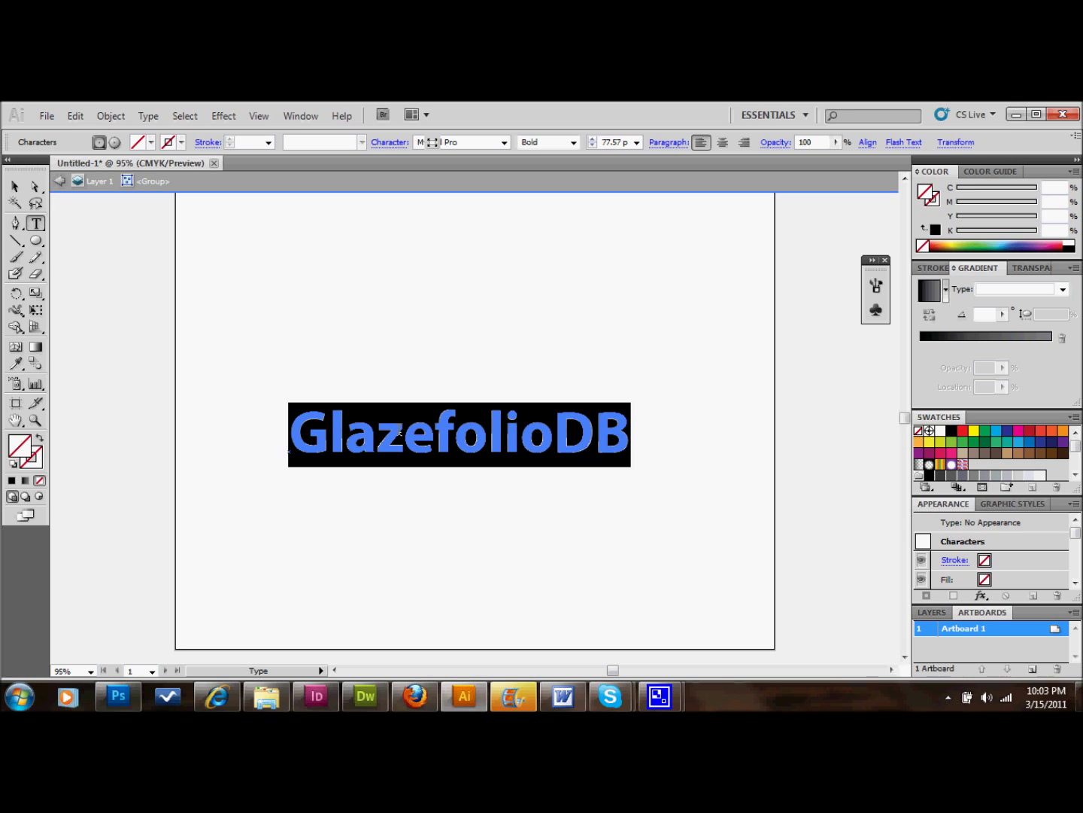
pyautogui.write('Gl')
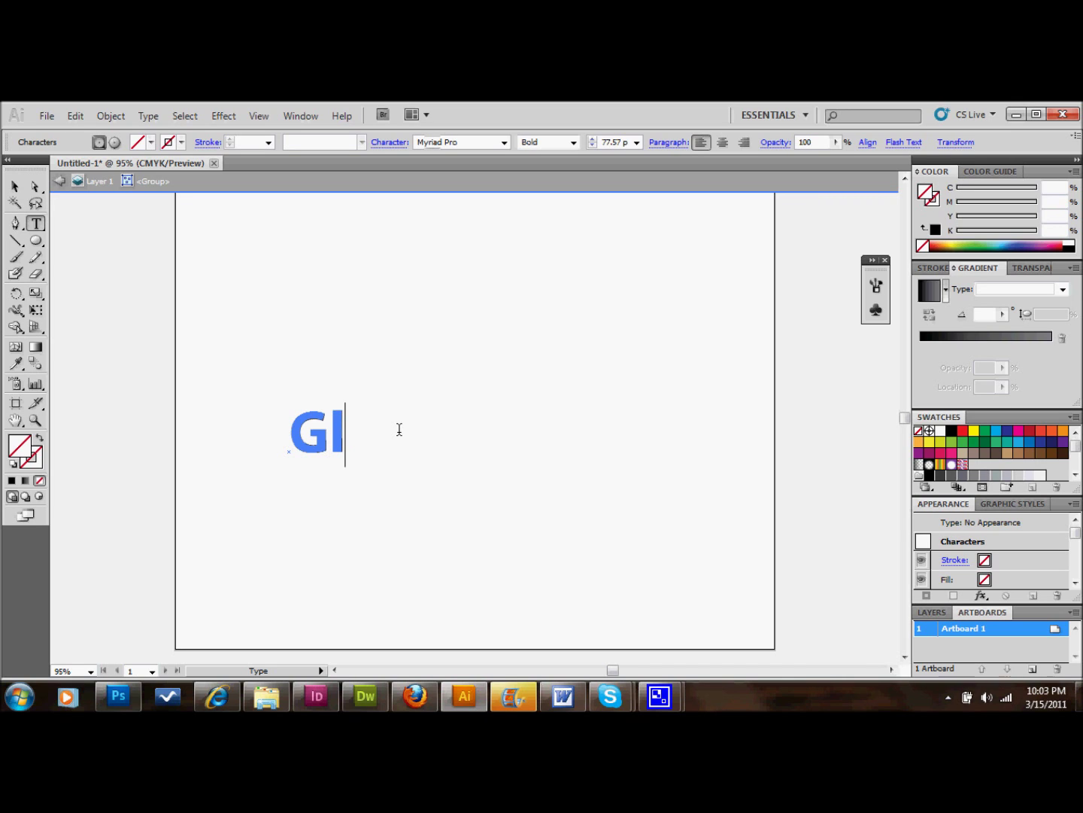
pyautogui.write('aze')
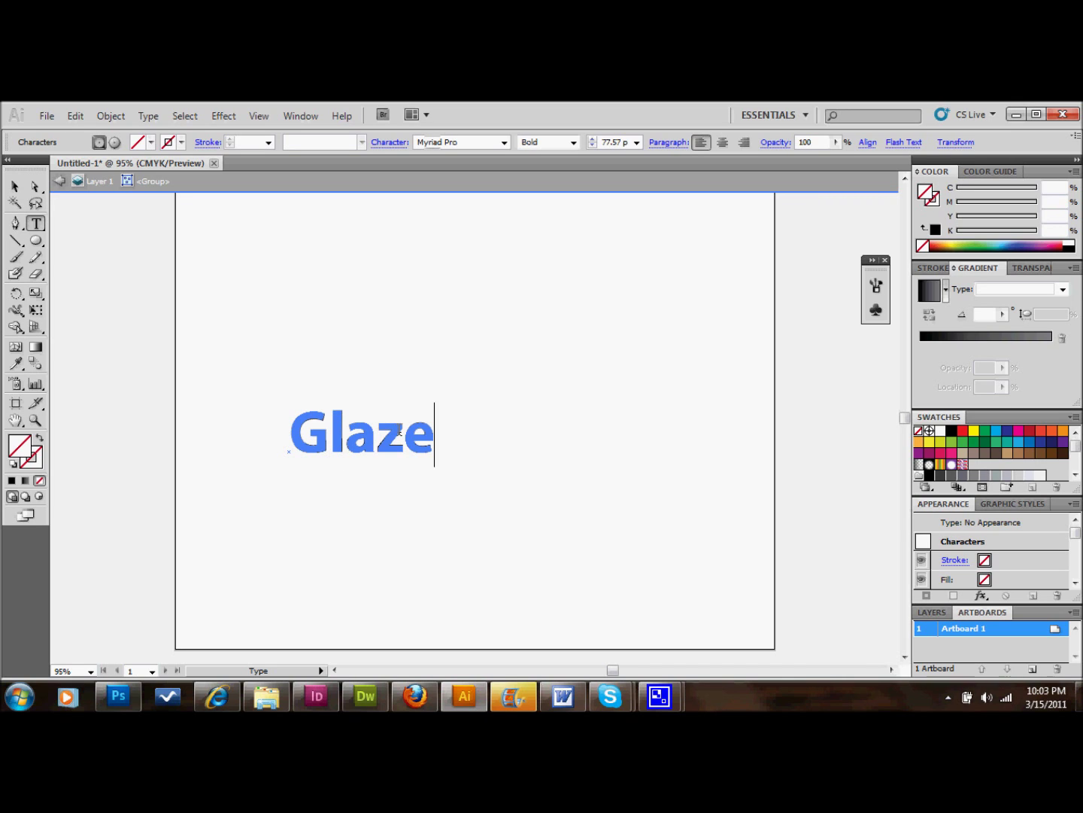
pyautogui.write('design')
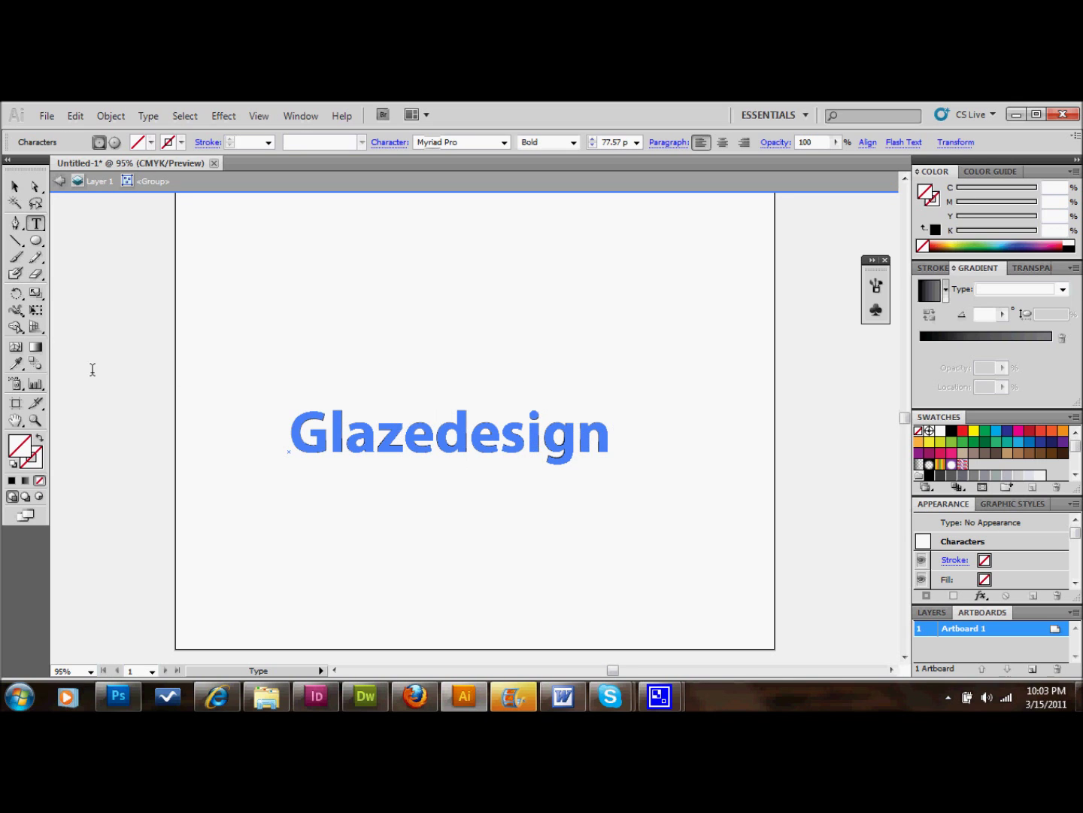
pyautogui.press('Escape')
pyautogui.click(269, 294)
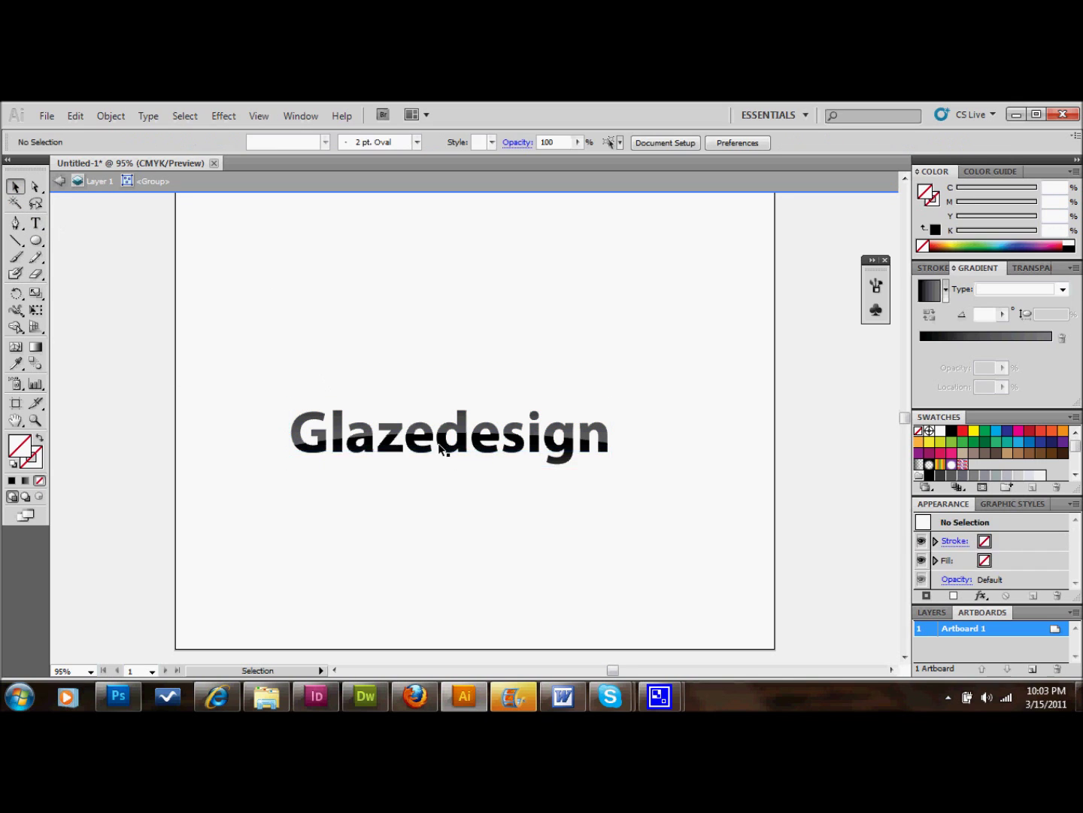
# Step: Change the clipped text back to GlazefolioDB and leave the group's isolation mode
pyautogui.doubleClick(507, 444)
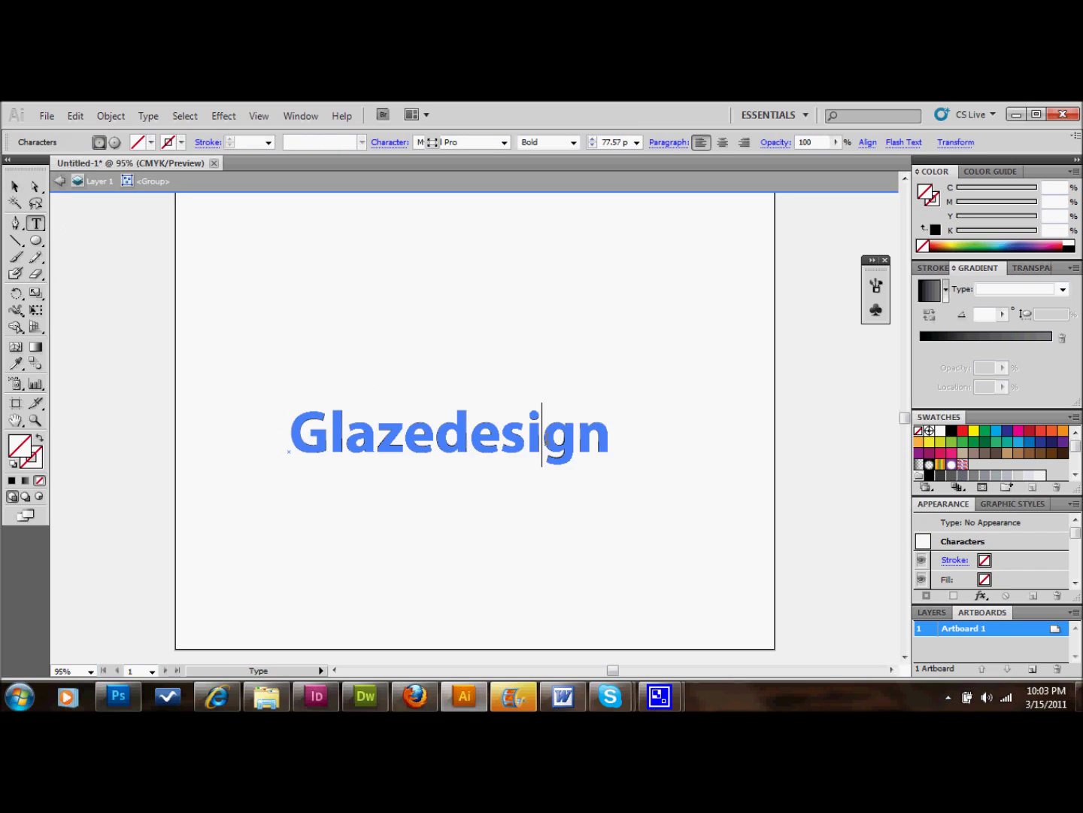
pyautogui.write('G')
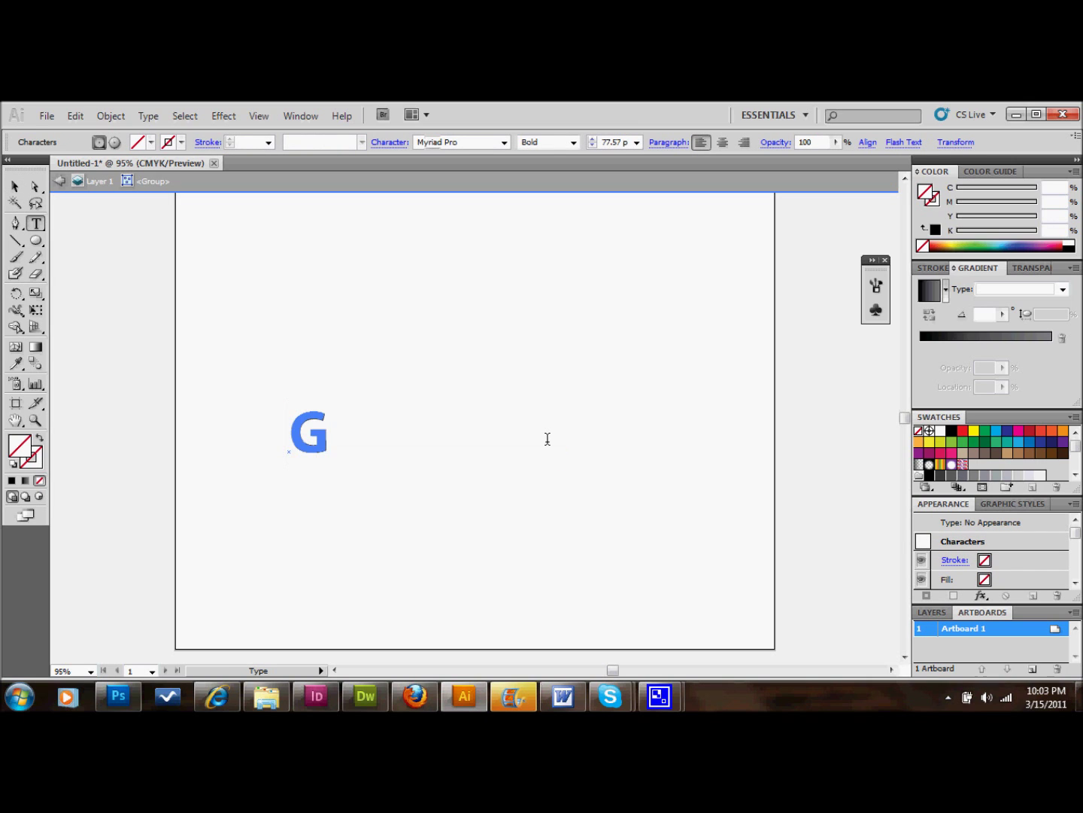
pyautogui.write('lazefolioDB')
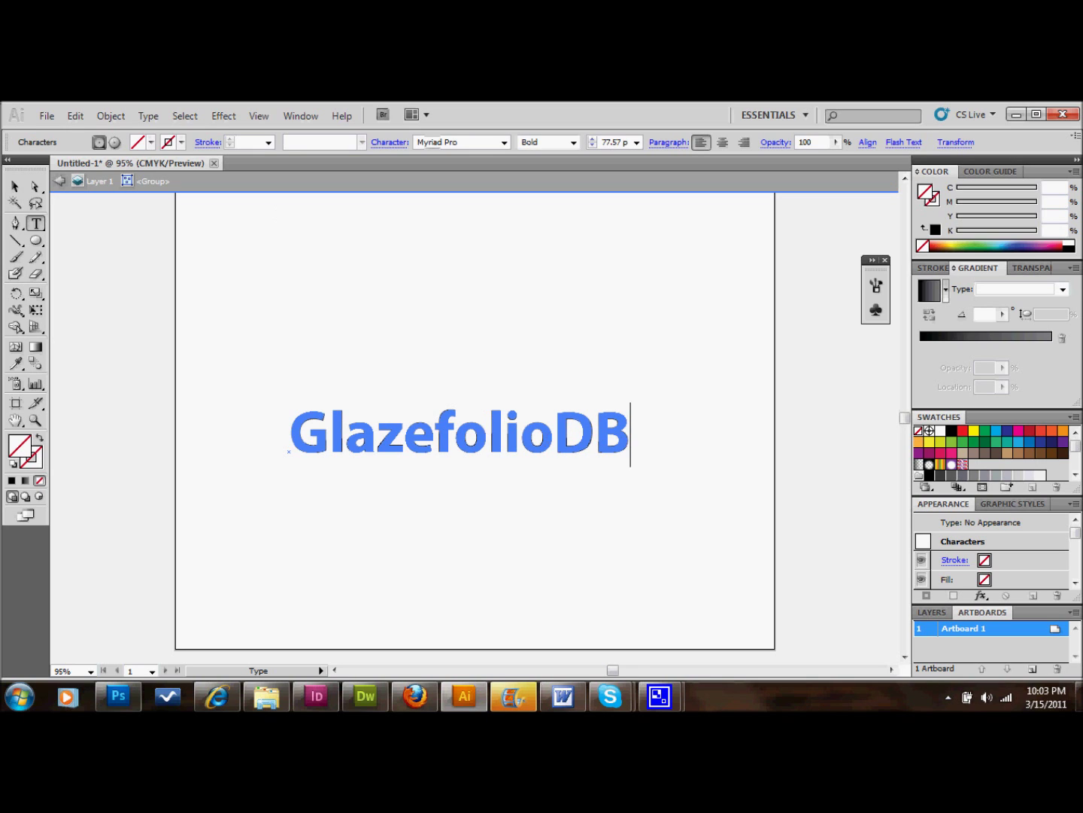
pyautogui.press('Escape')
pyautogui.click(294, 289)
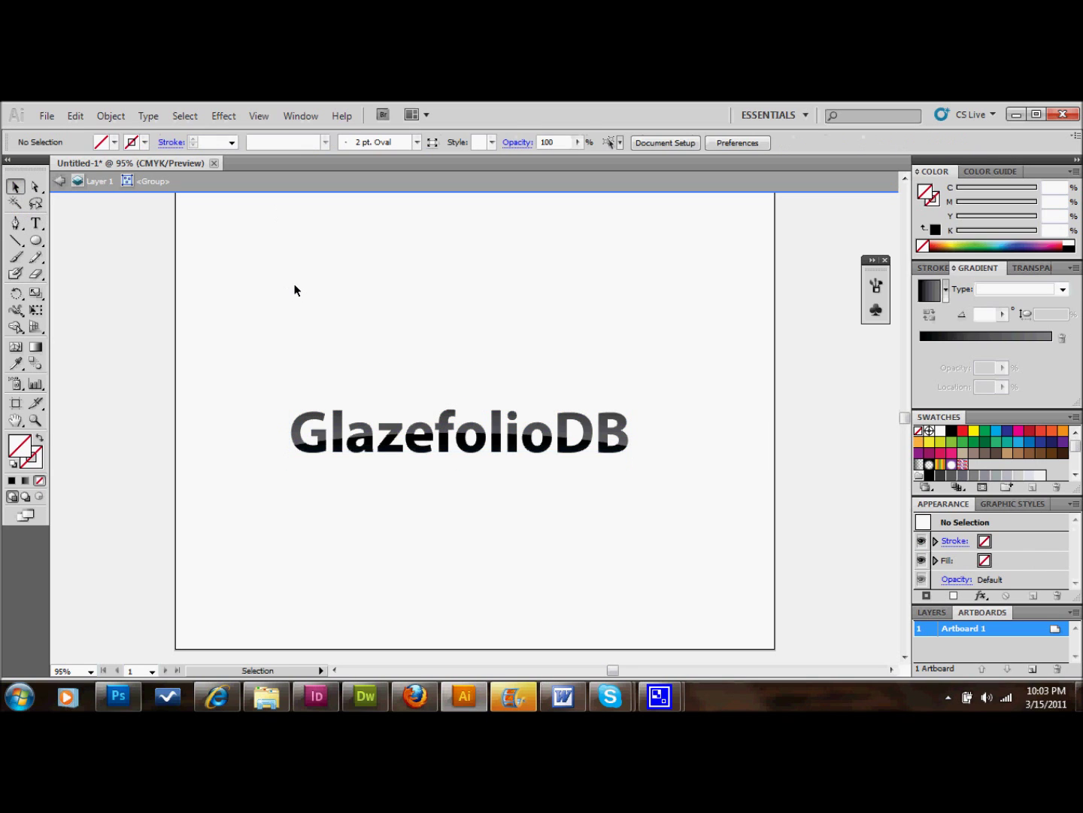
pyautogui.doubleClick(295, 290)
# Step: Duplicate the clipped GlazefolioDB text and place the copy just below the original, centred at about X 393 pt, Y 420 pt
pyautogui.moveTo(336, 369); pyautogui.dragTo(453, 462)
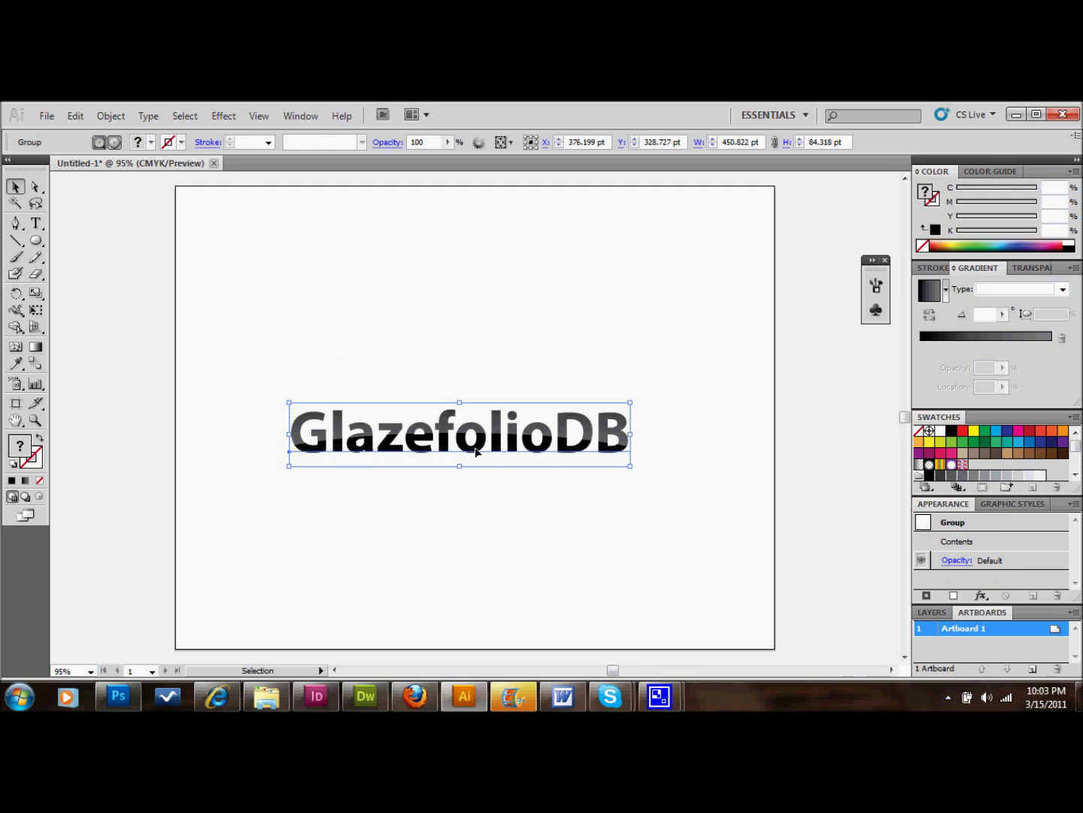
pyautogui.press('a')
pyautogui.hotkey('ctrl', 'c')
pyautogui.hotkey('ctrl', 'v')
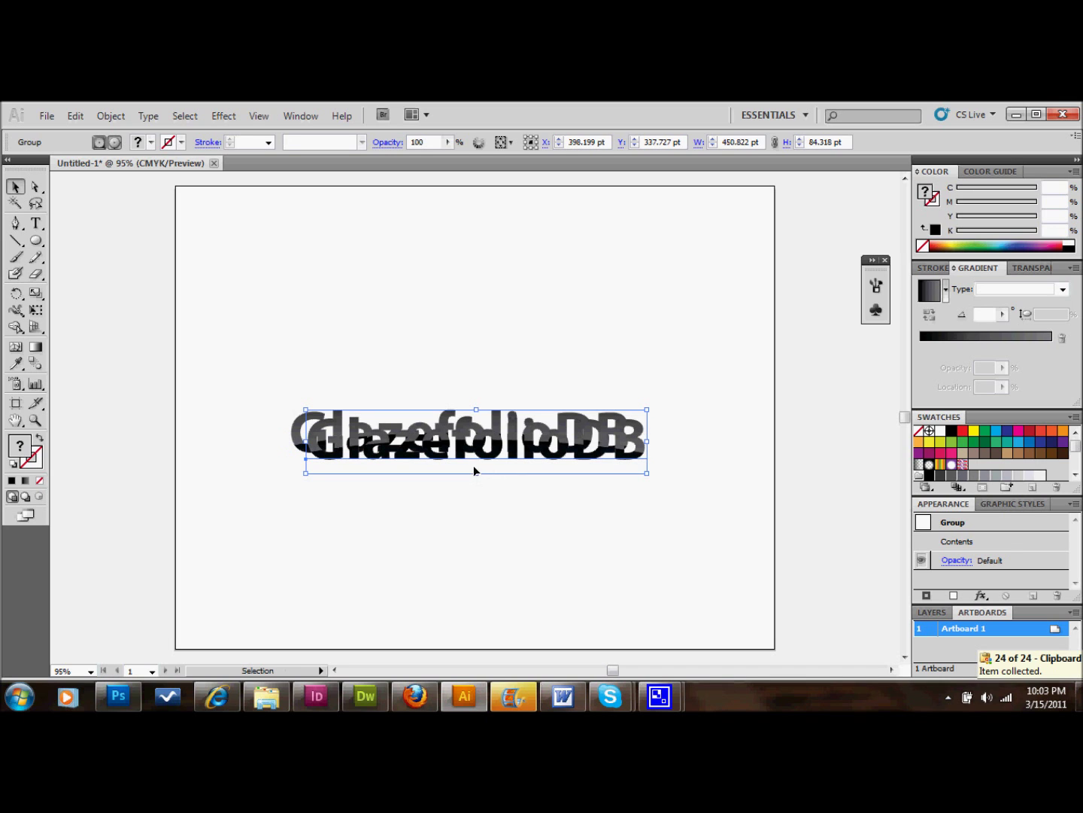
pyautogui.moveTo(505, 453); pyautogui.dragTo(502, 515)
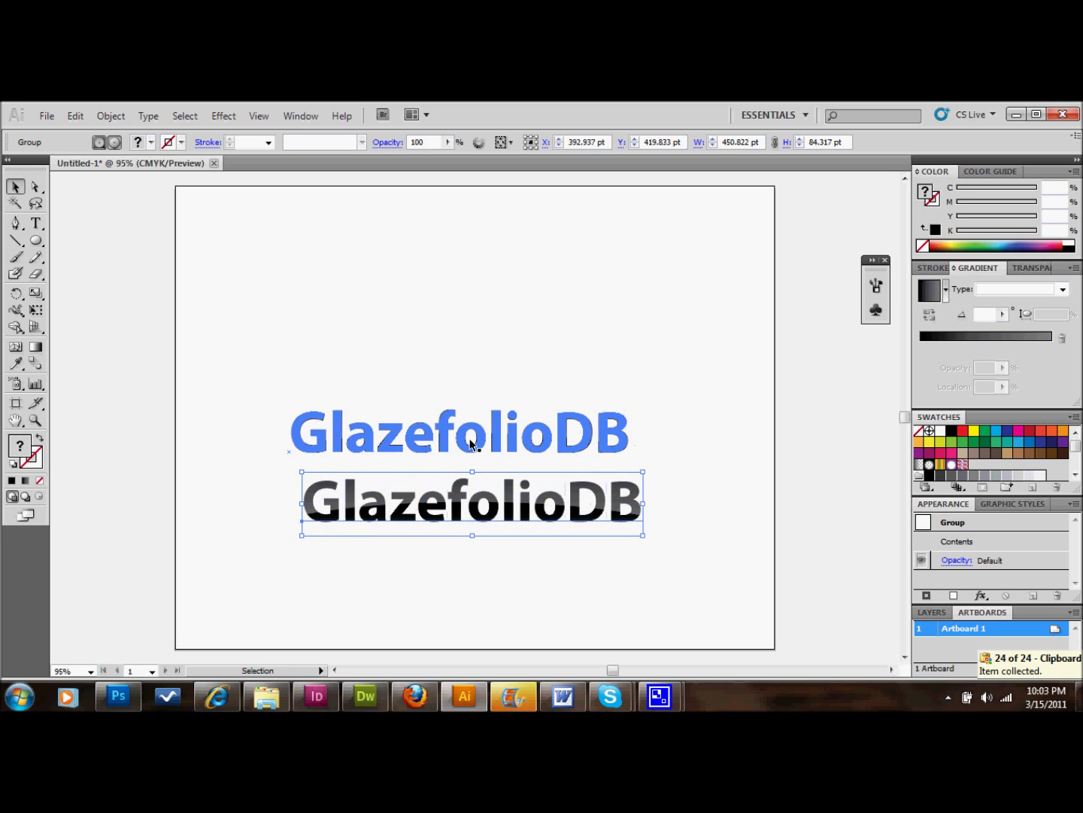
# Step: Reflect the text copy across the horizontal axis and align it directly beneath the original so their baselines meet
pyautogui.click(120, 119)
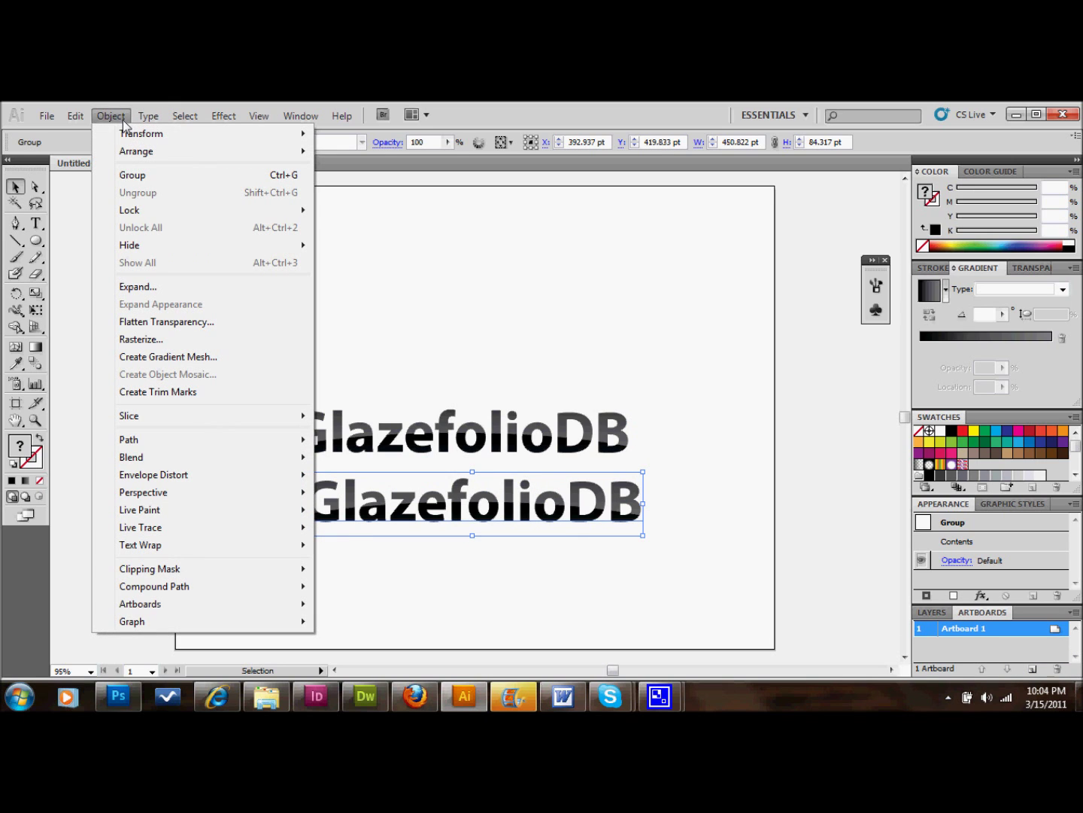
pyautogui.moveTo(179, 137)
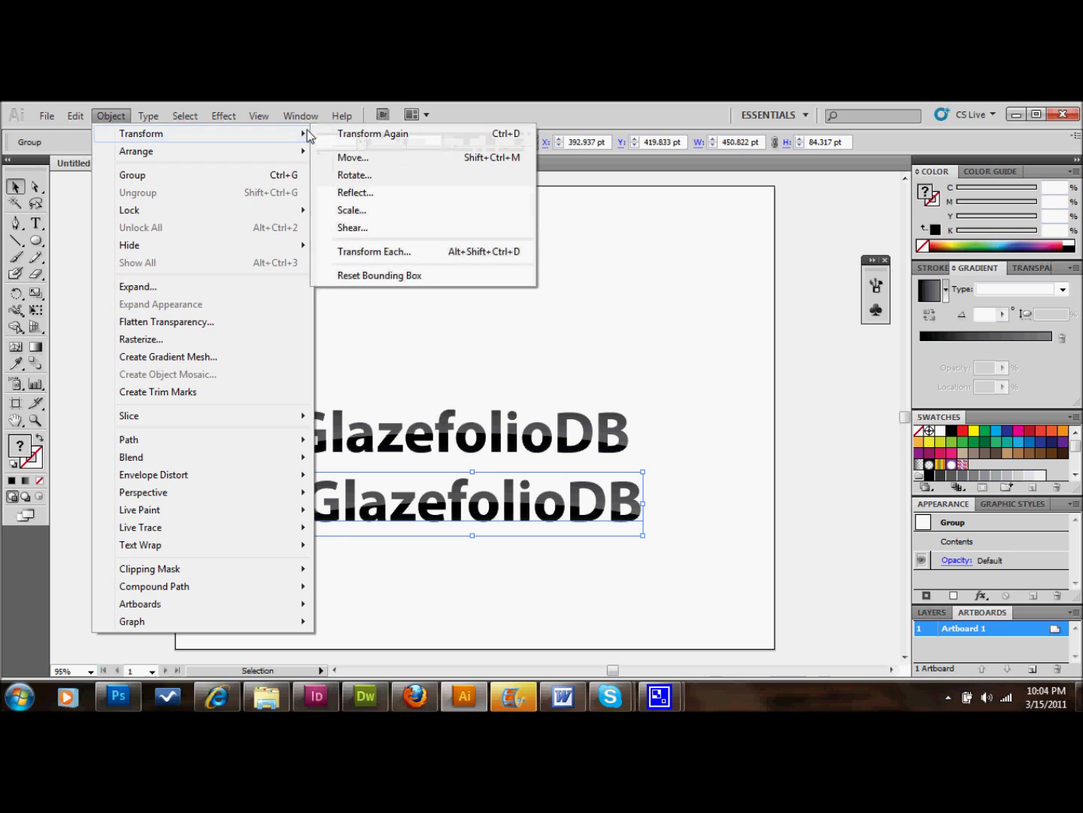
pyautogui.click(369, 194)
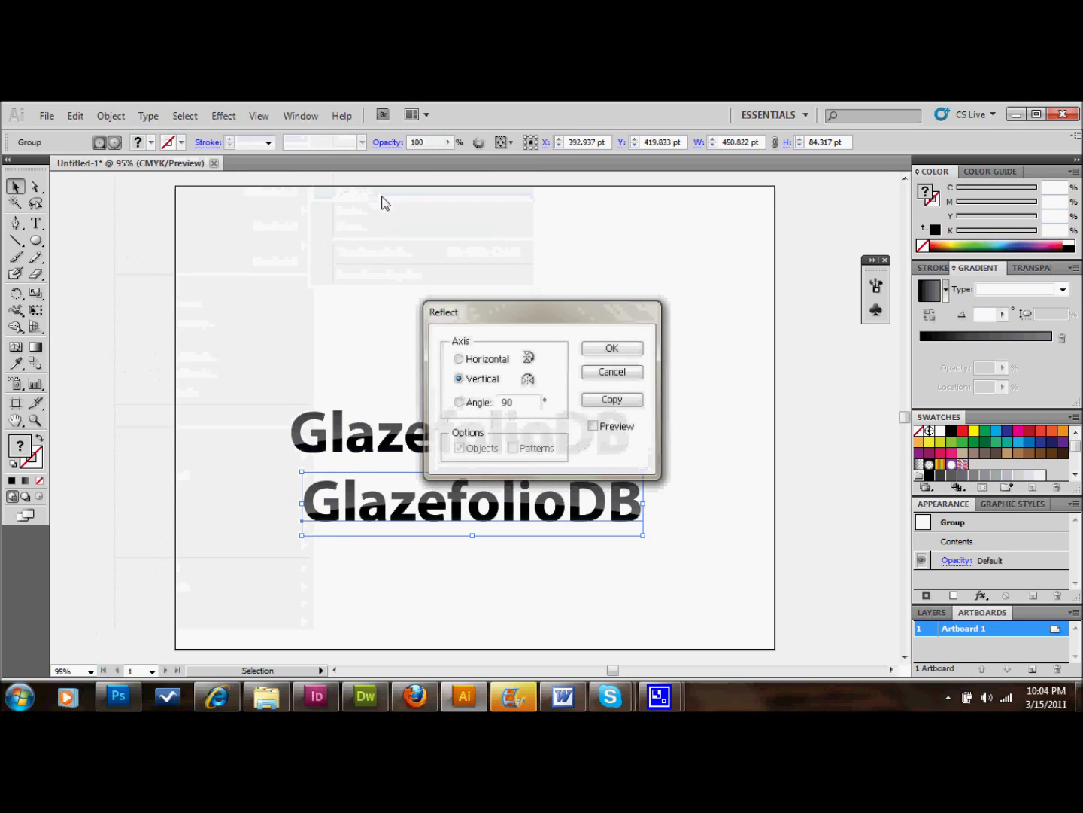
pyautogui.click(461, 359)
pyautogui.click(617, 349)
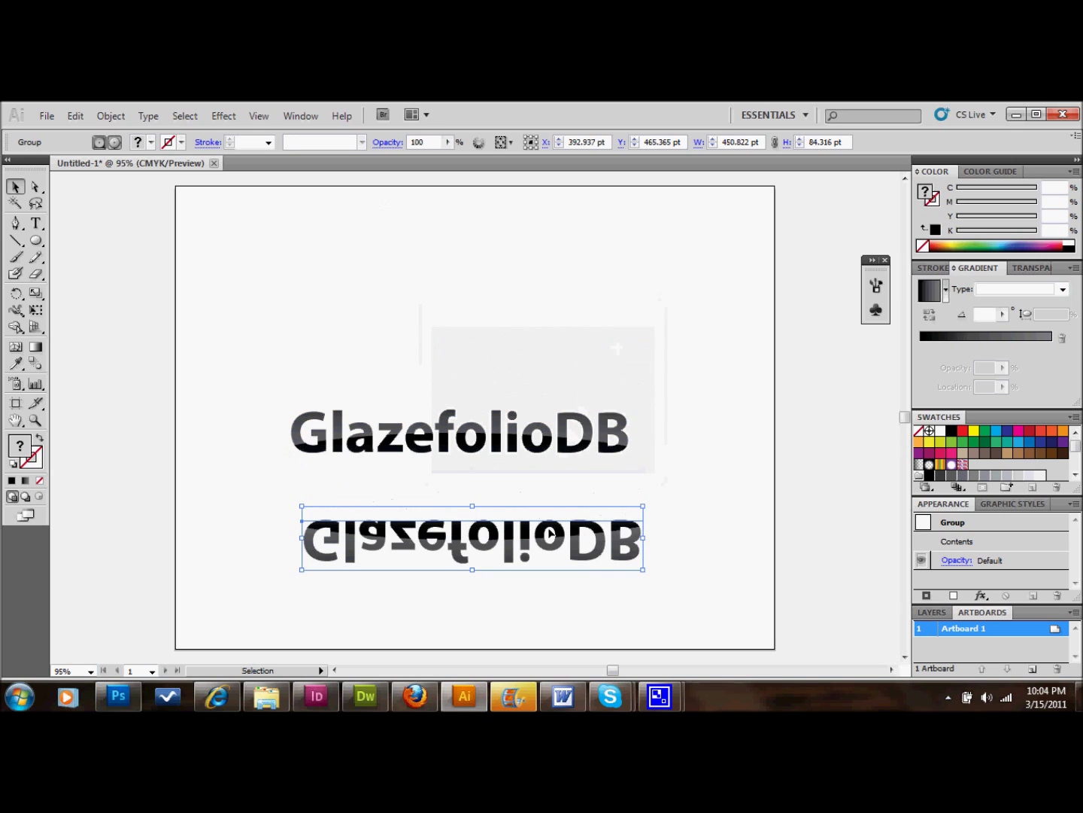
pyautogui.moveTo(617, 552); pyautogui.dragTo(606, 485)
pyautogui.click(688, 487)
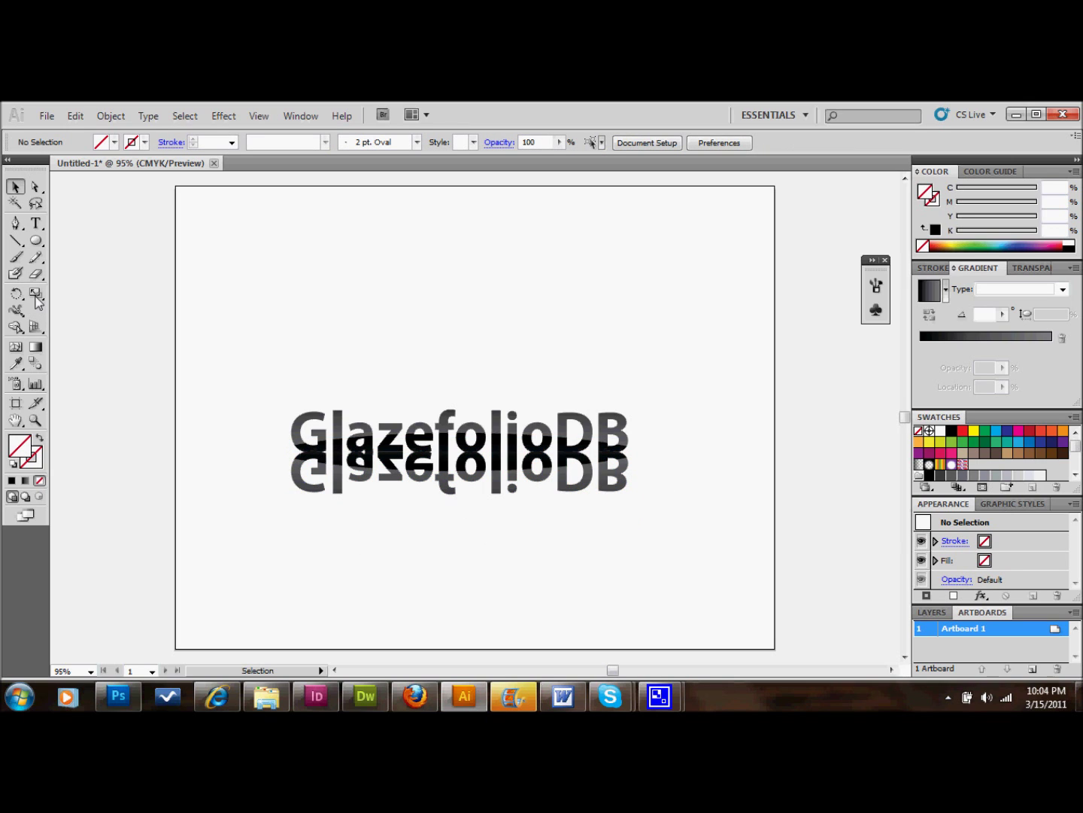
# Step: Draw an unfilled rectangle about 478 by 62 pt around the reflected text, starting at its baseline
pyautogui.click(36, 241)
pyautogui.moveTo(36, 240); pyautogui.dragTo(71, 246)
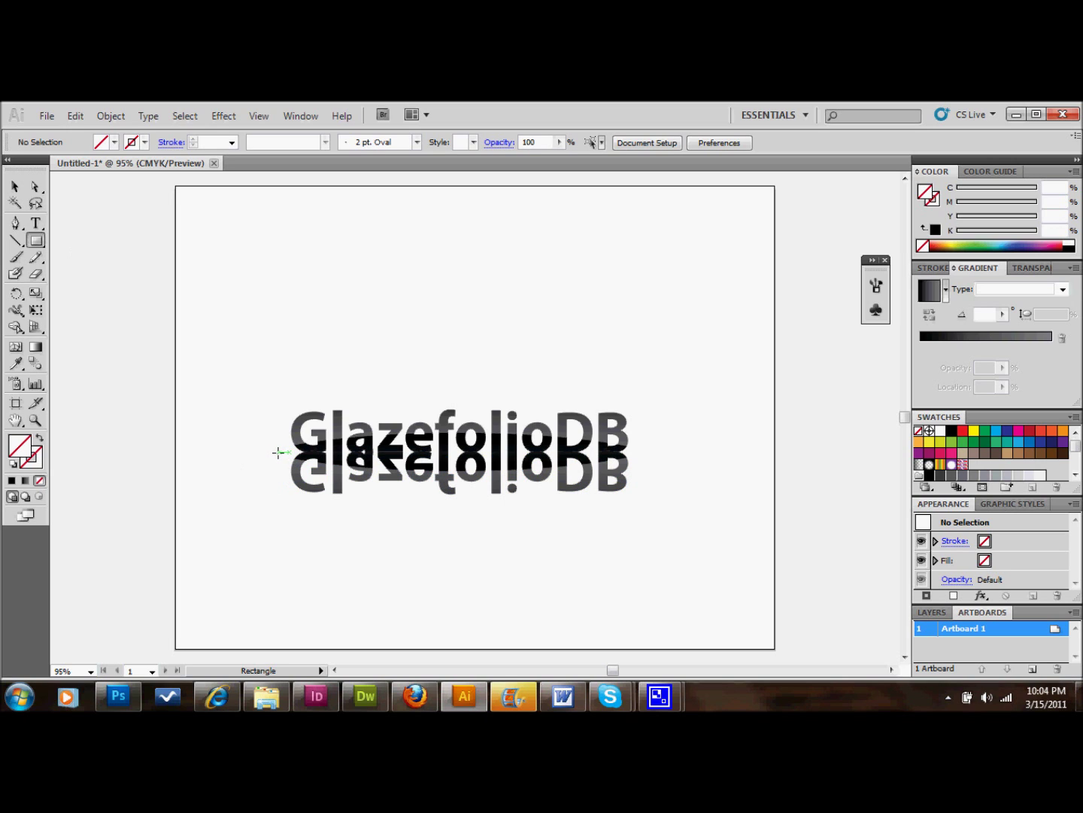
pyautogui.moveTo(275, 451); pyautogui.dragTo(638, 498)
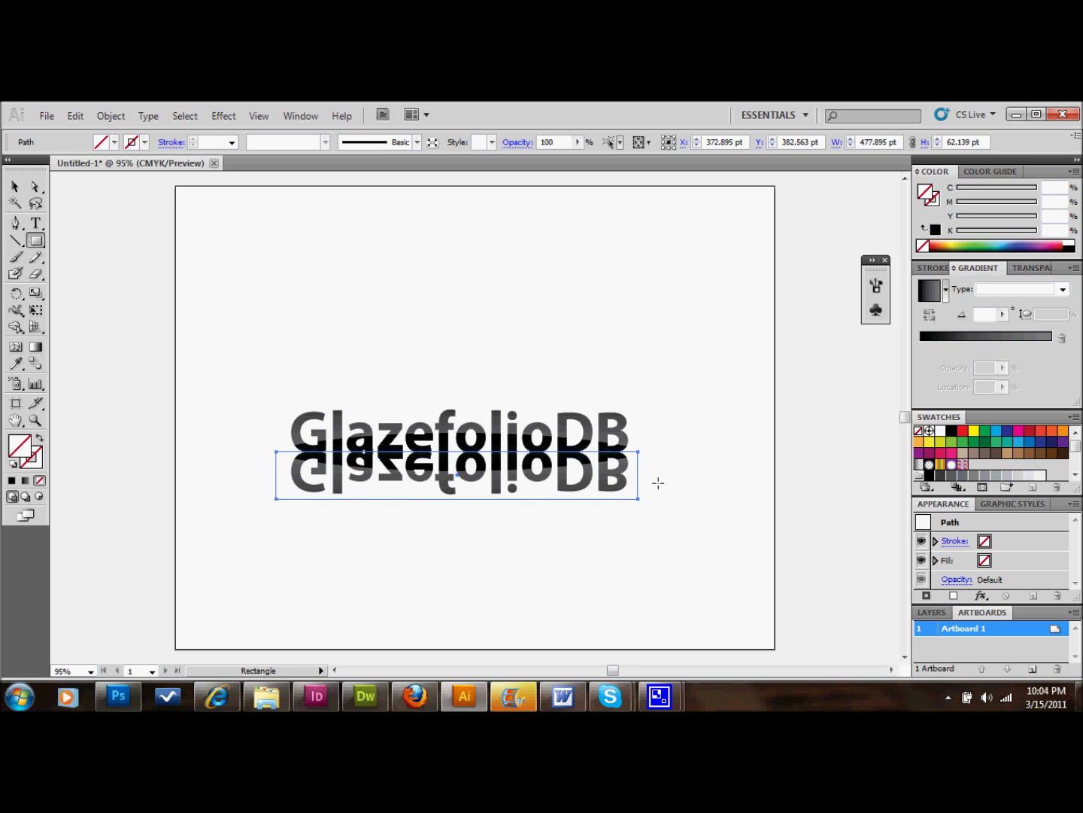
# Step: Try to add an opacity mask with the rectangle around the reflection selected
pyautogui.click(1033, 268)
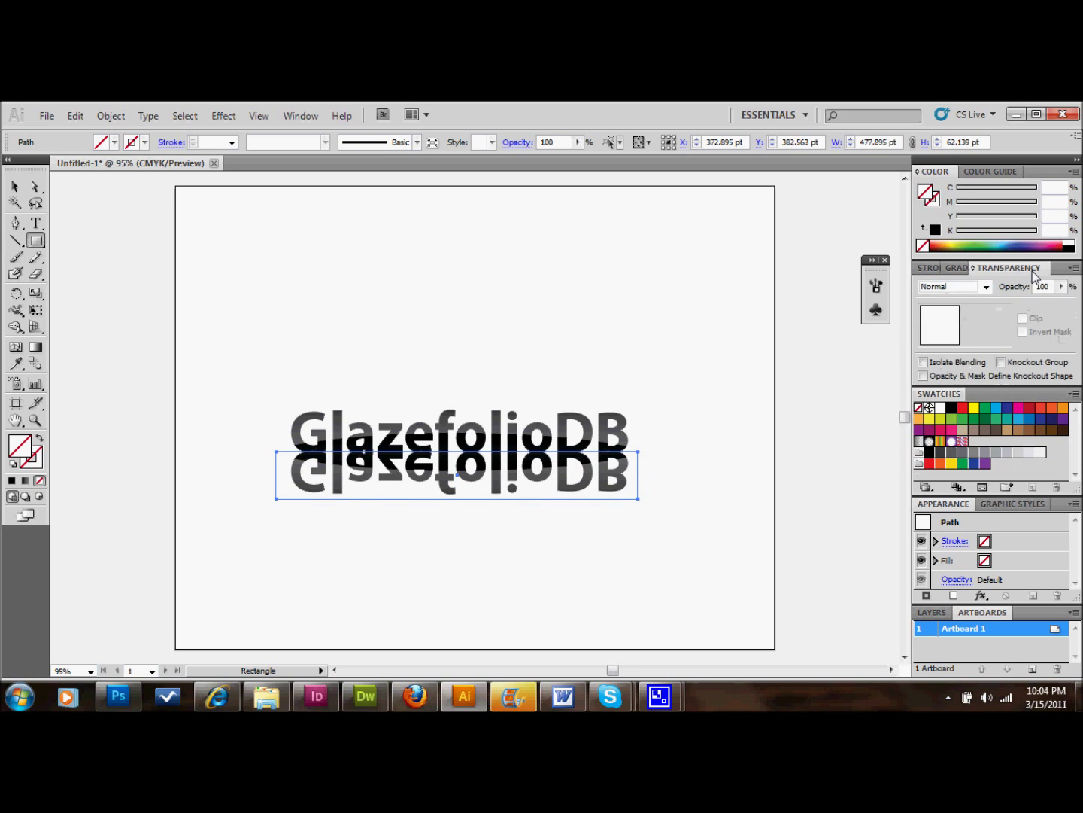
pyautogui.doubleClick(985, 328)
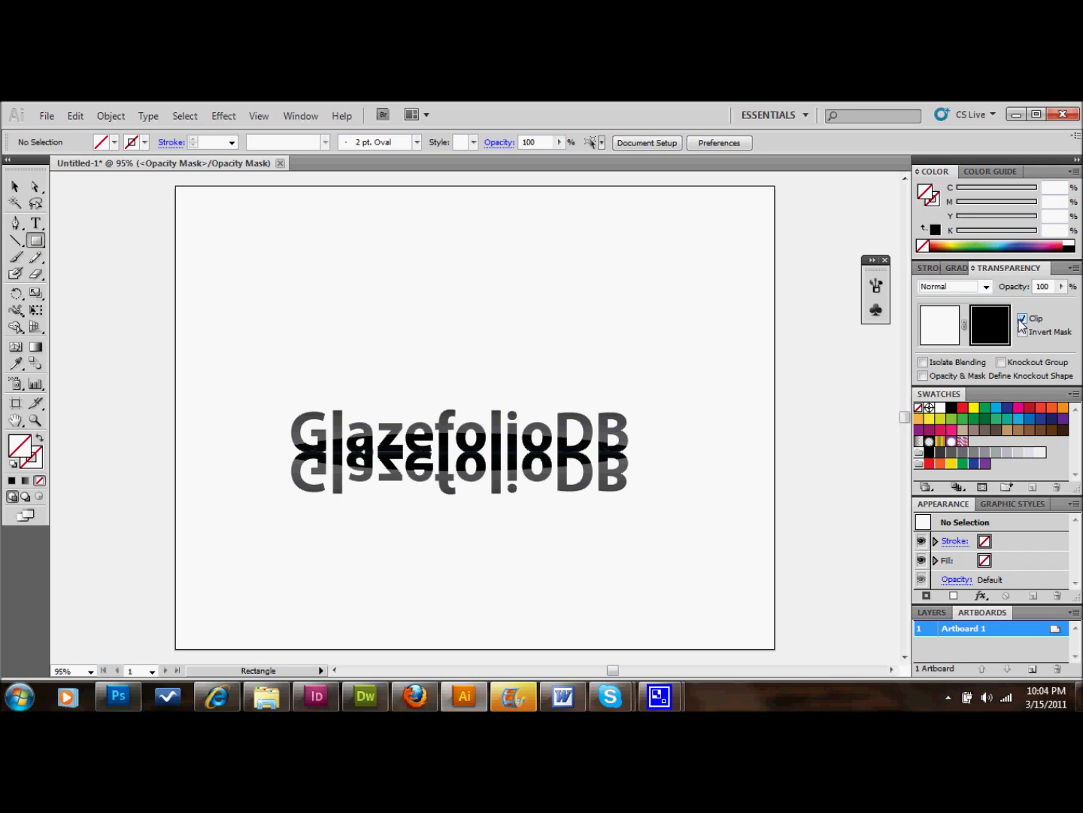
pyautogui.click(36, 347)
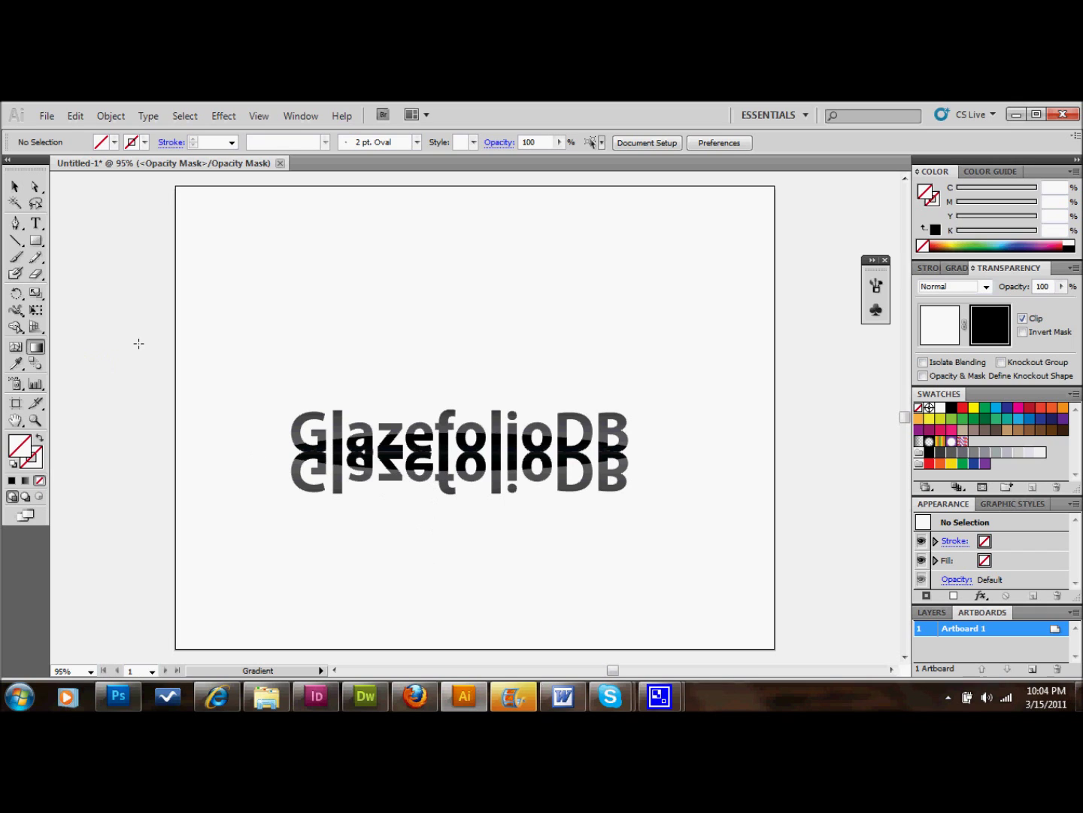
pyautogui.click(15, 186)
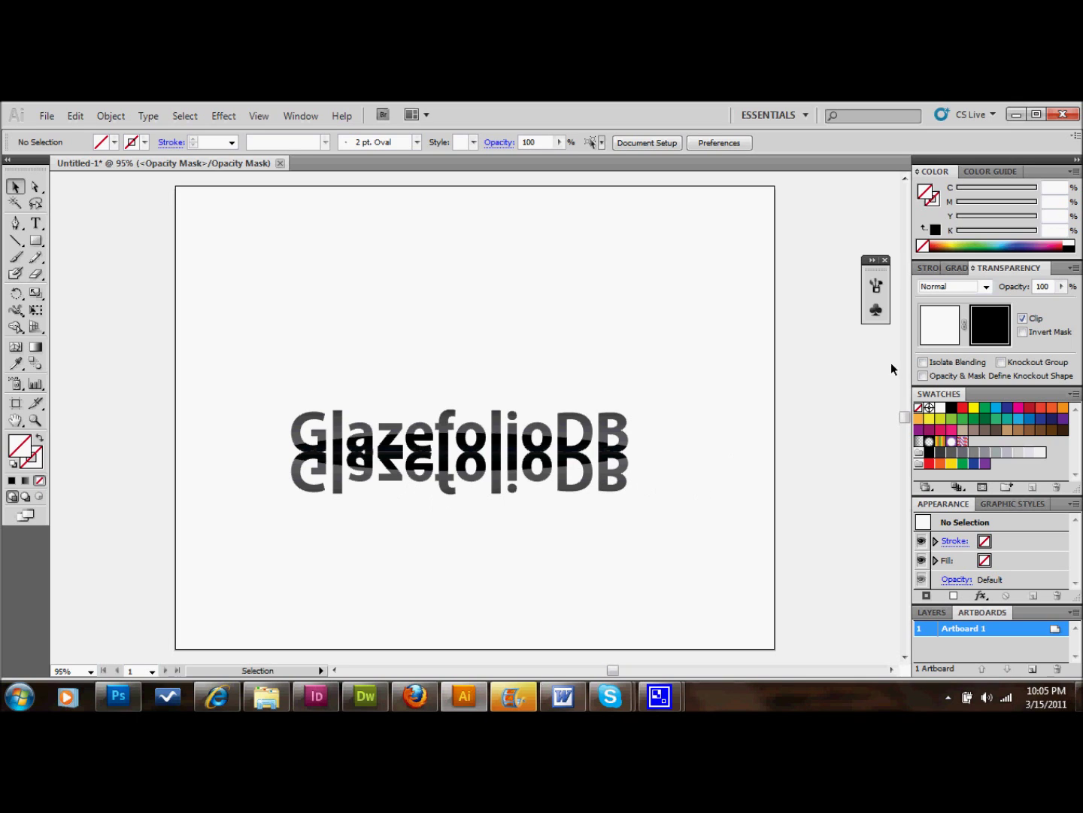
pyautogui.click(536, 494)
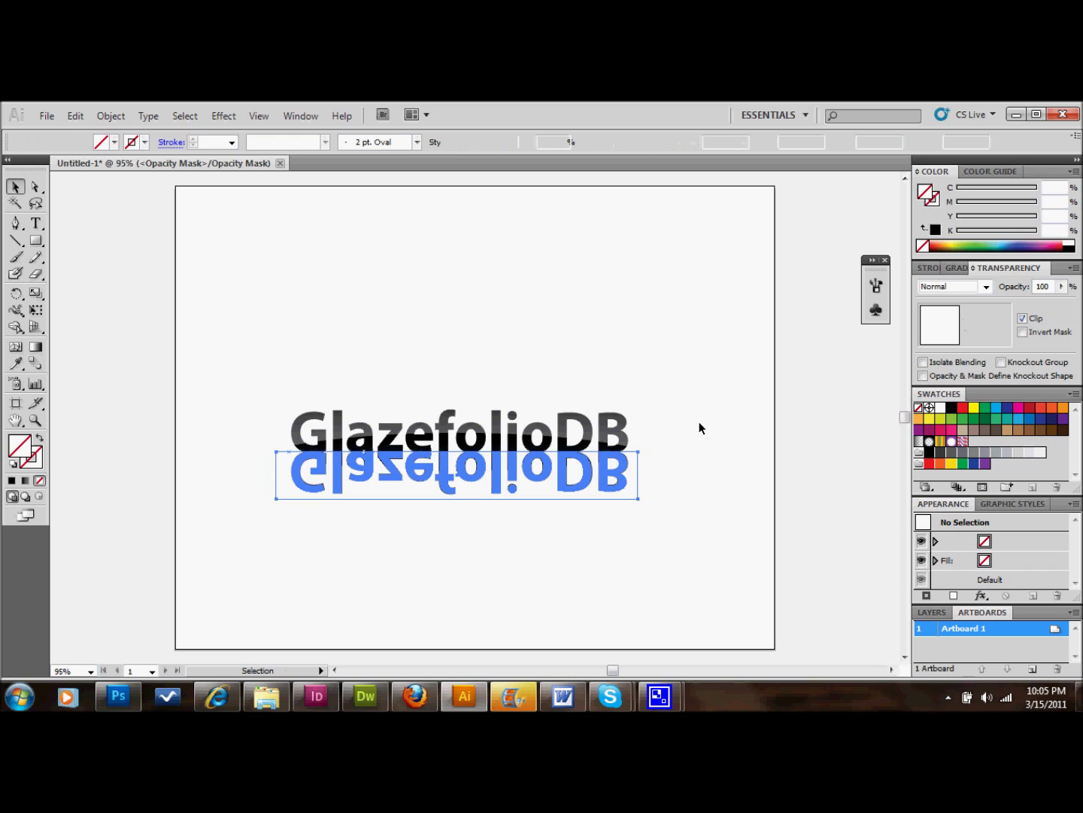
pyautogui.click(645, 498)
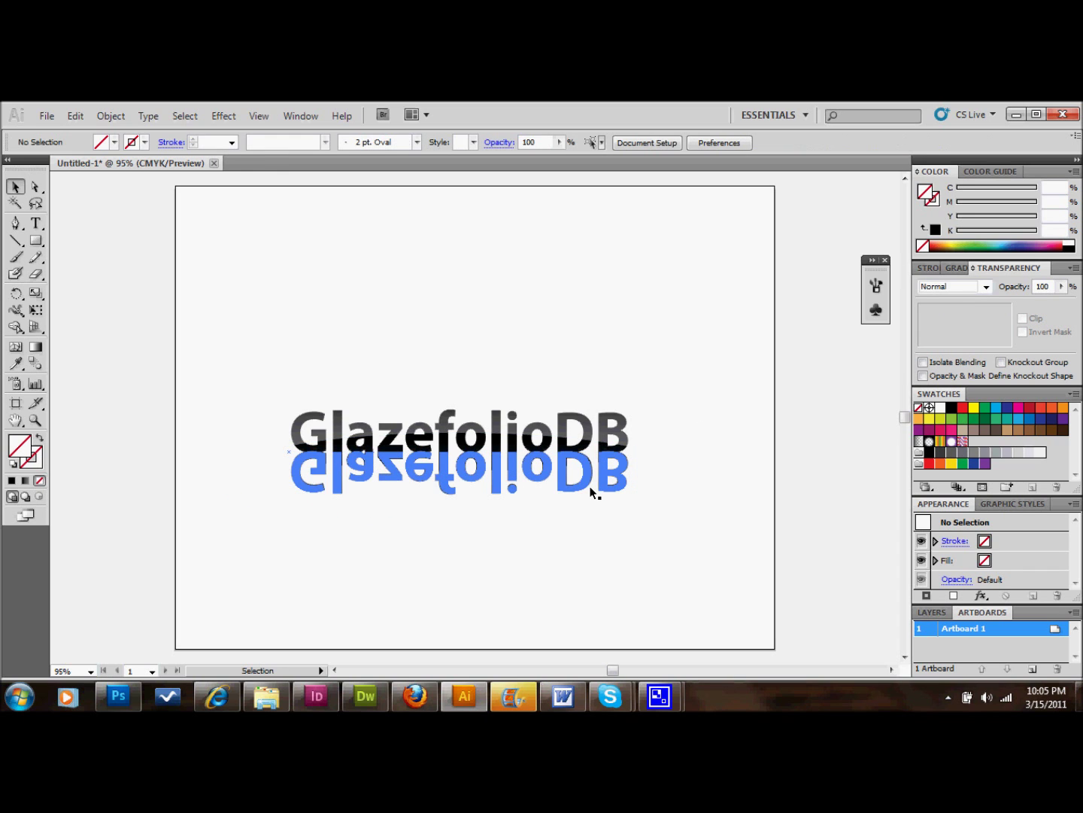
# Step: Add an opacity mask to the reflected text and draw a rectangle about 552 by 86 pt in it, covering the reflection's area
pyautogui.click(590, 489)
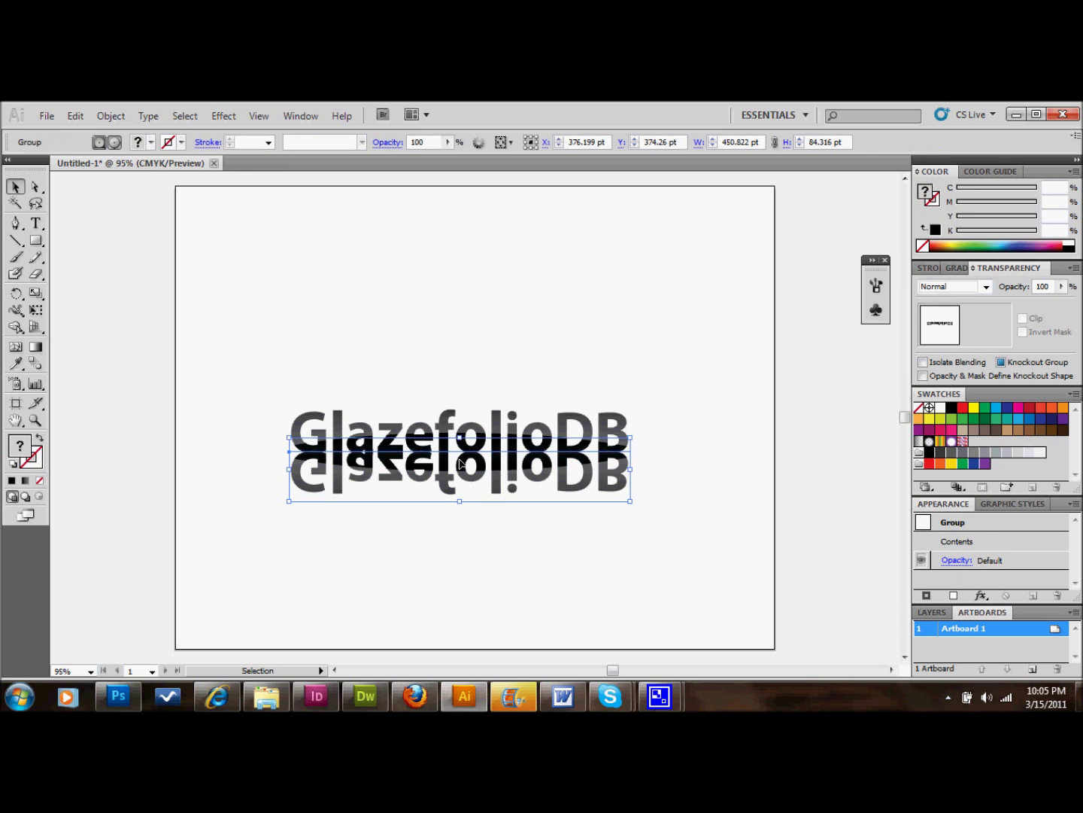
pyautogui.click(394, 396)
pyautogui.click(313, 486)
pyautogui.doubleClick(989, 343)
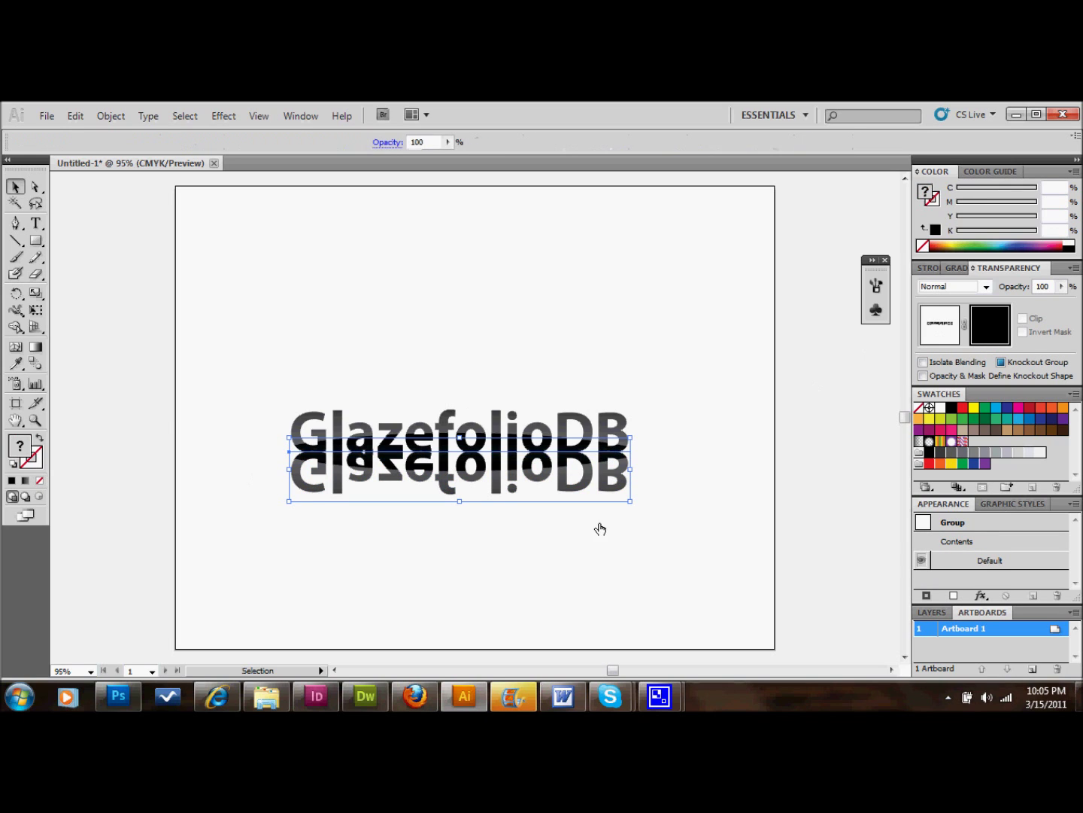
pyautogui.click(35, 240)
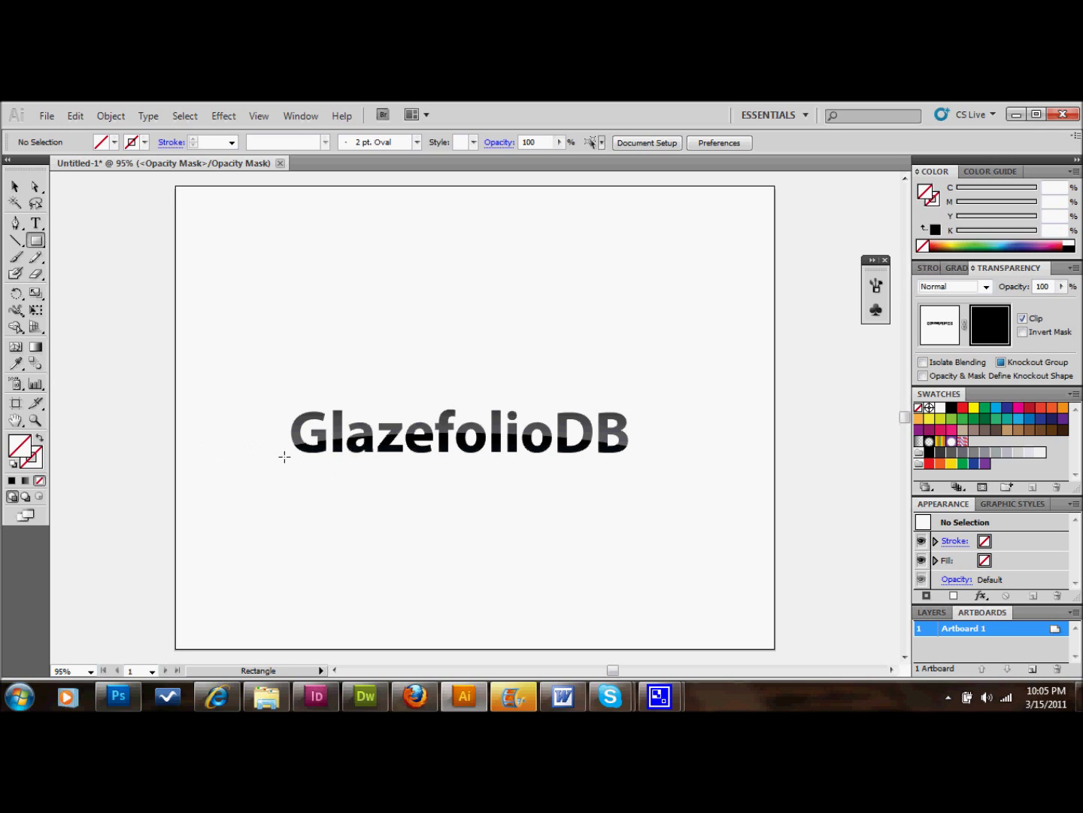
pyautogui.moveTo(249, 453); pyautogui.dragTo(667, 518)
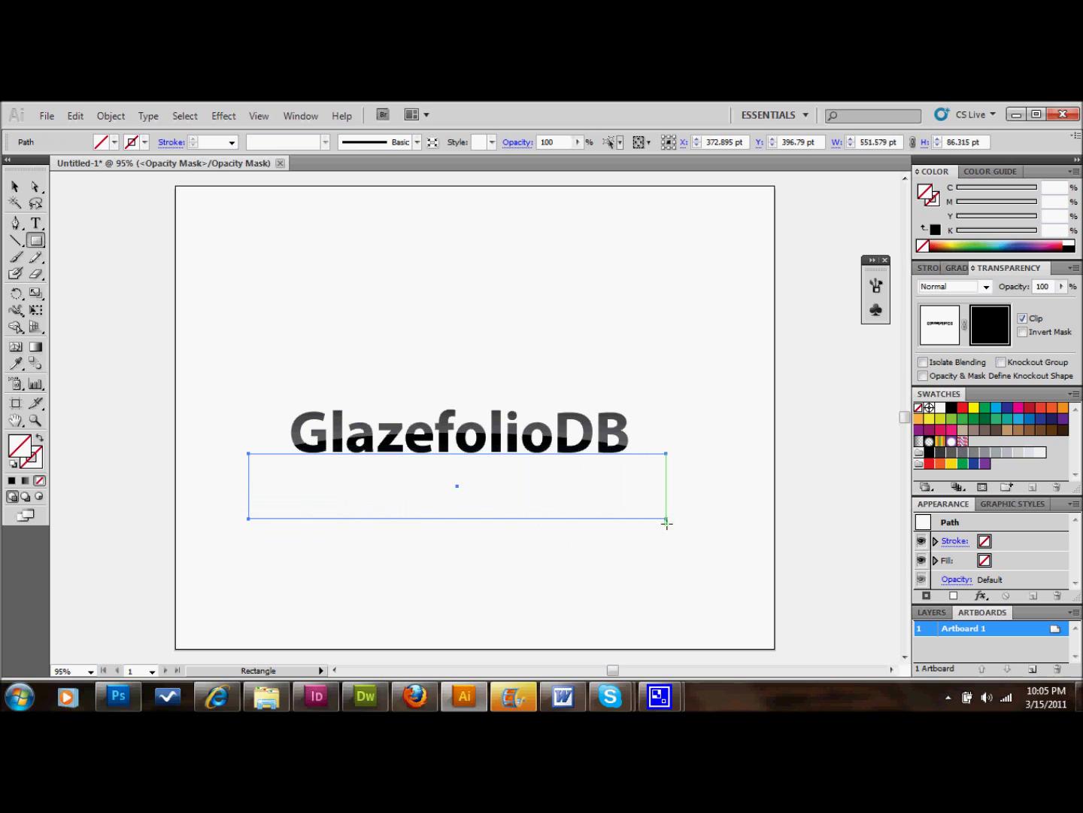
# Step: Fill the opacity mask rectangle with the linear black-to-gray gradient
pyautogui.click(16, 187)
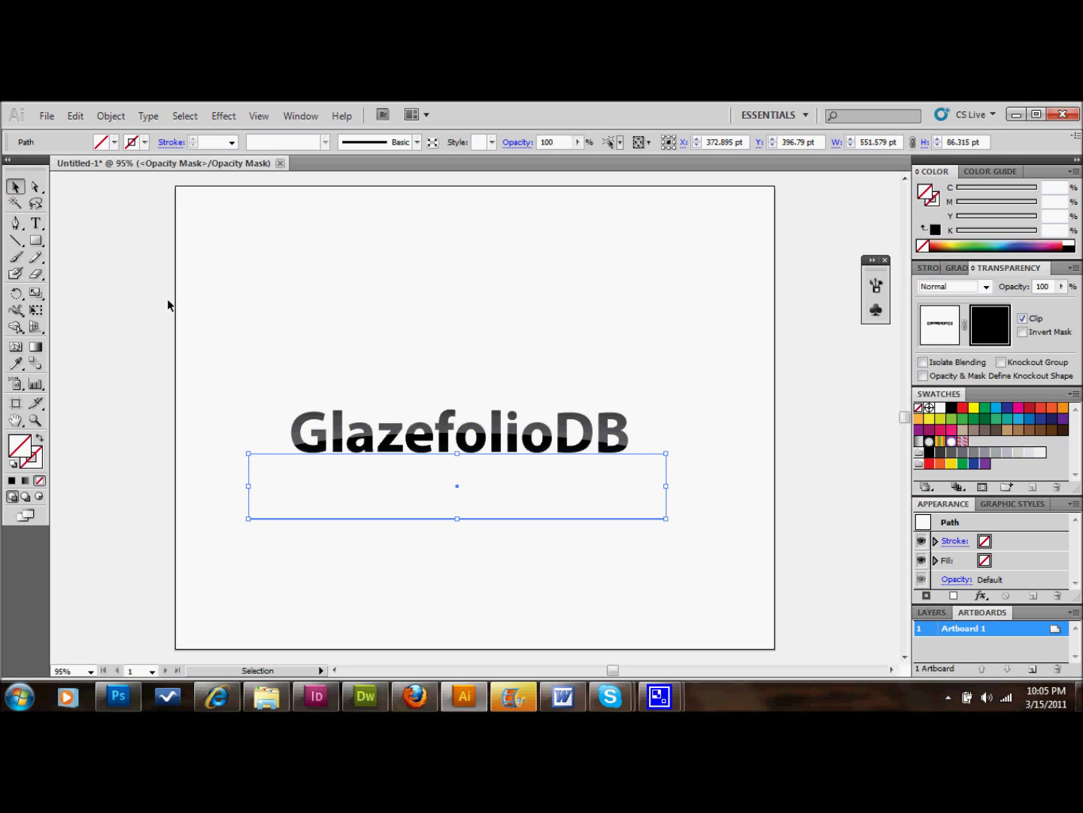
pyautogui.click(957, 267)
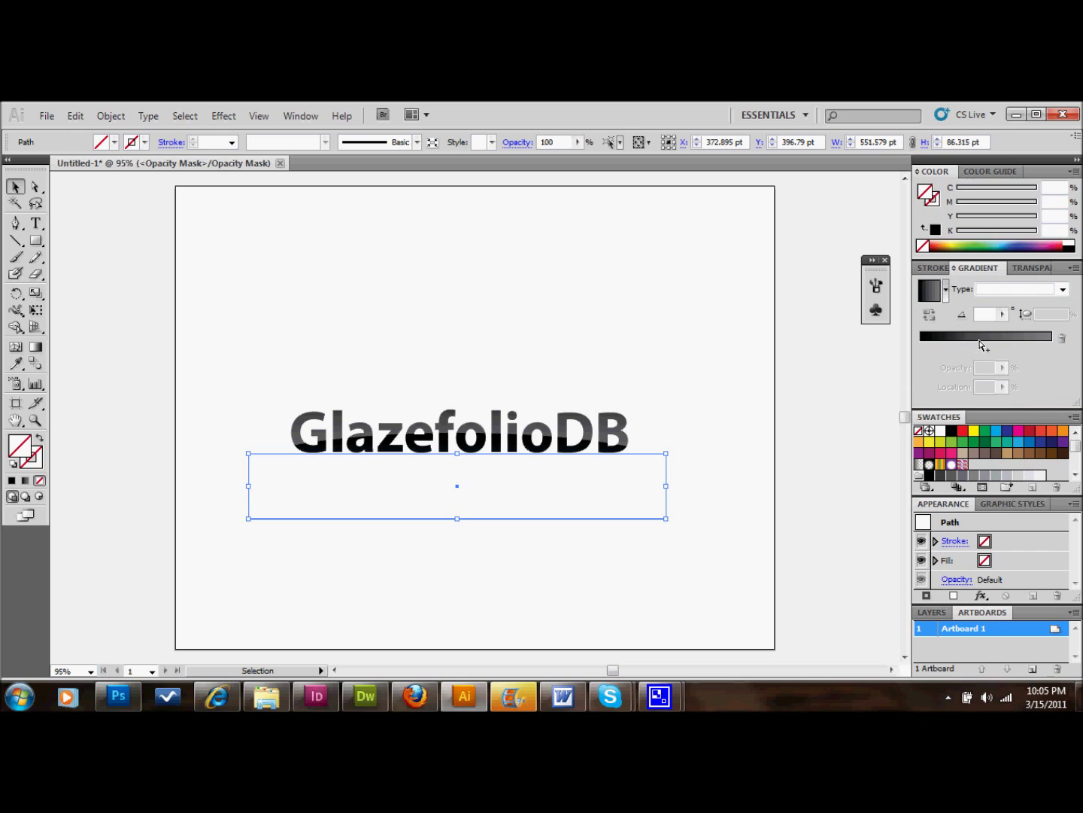
pyautogui.click(980, 341)
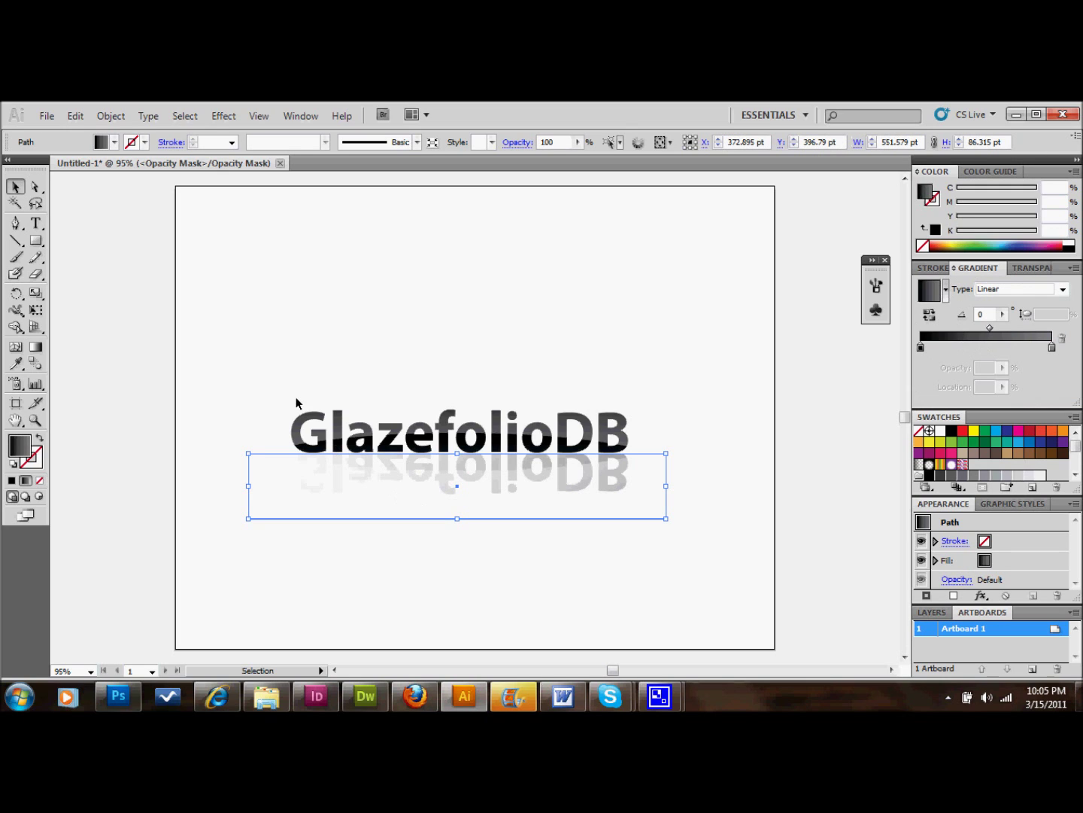
# Step: Redraw the mask rectangle's gradient vertically at 90°, from black below the reflection to gray over the original text, trying different lengths, and deselect it
pyautogui.click(36, 346)
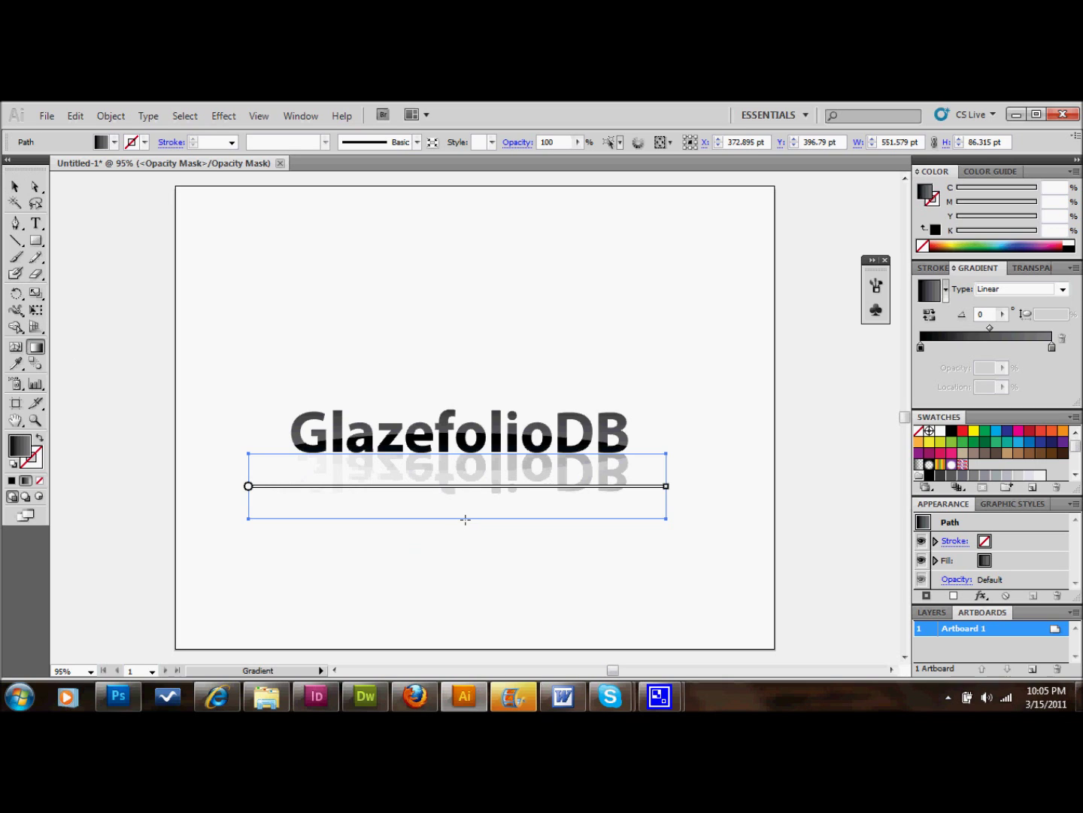
pyautogui.moveTo(466, 568); pyautogui.dragTo(468, 455)
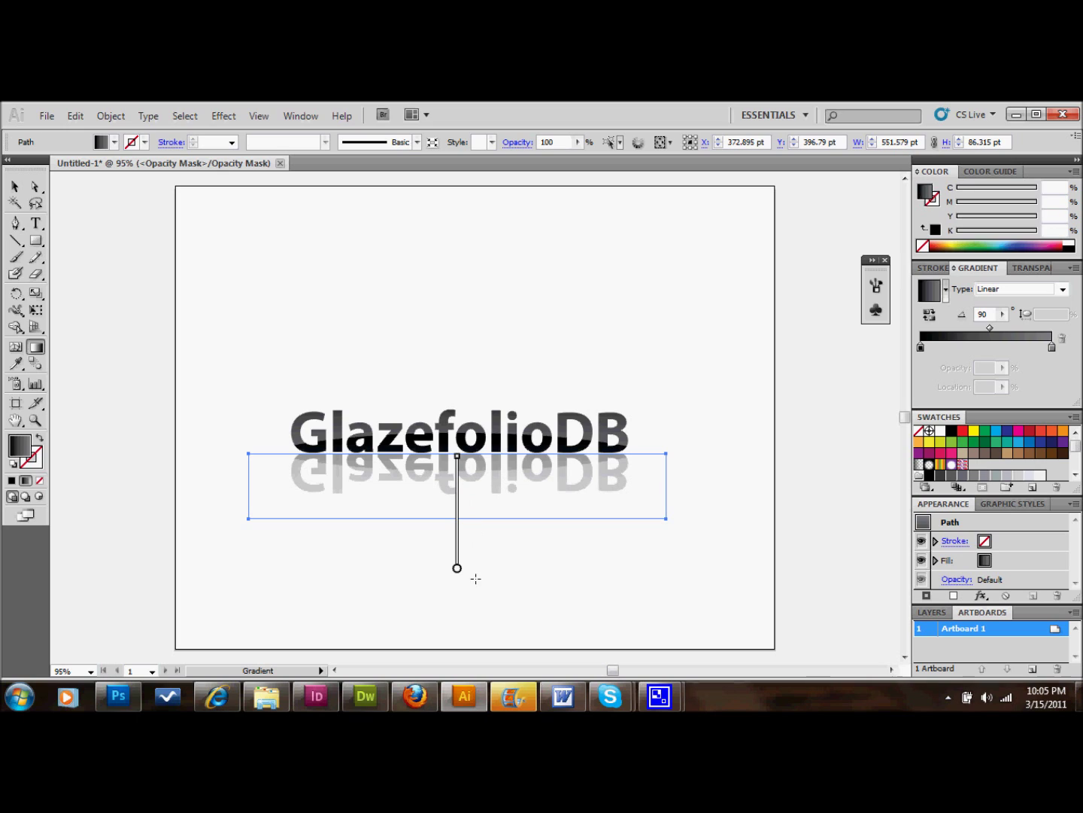
pyautogui.moveTo(477, 605); pyautogui.dragTo(479, 455)
pyautogui.moveTo(479, 637)
pyautogui.mouseDown()
pyautogui.moveTo(498, 342)
pyautogui.moveTo(480, 316)
pyautogui.mouseUp()
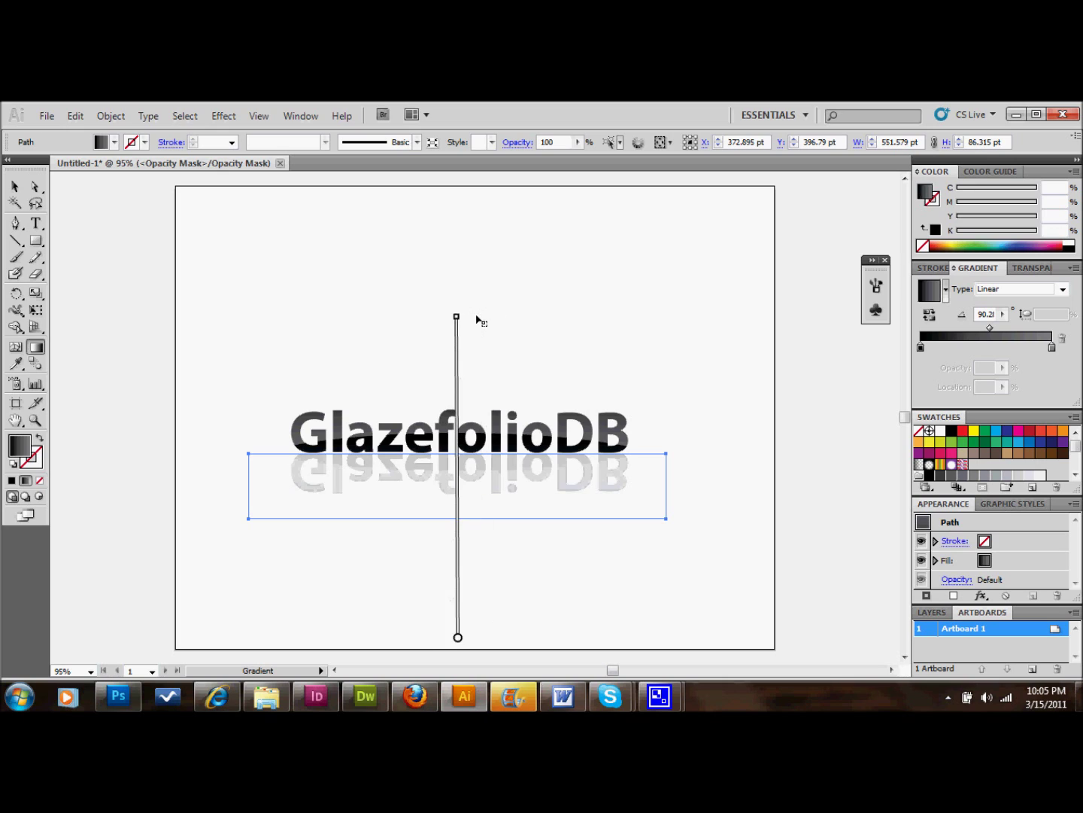
pyautogui.moveTo(477, 501); pyautogui.dragTo(480, 354)
pyautogui.moveTo(479, 531); pyautogui.dragTo(478, 383)
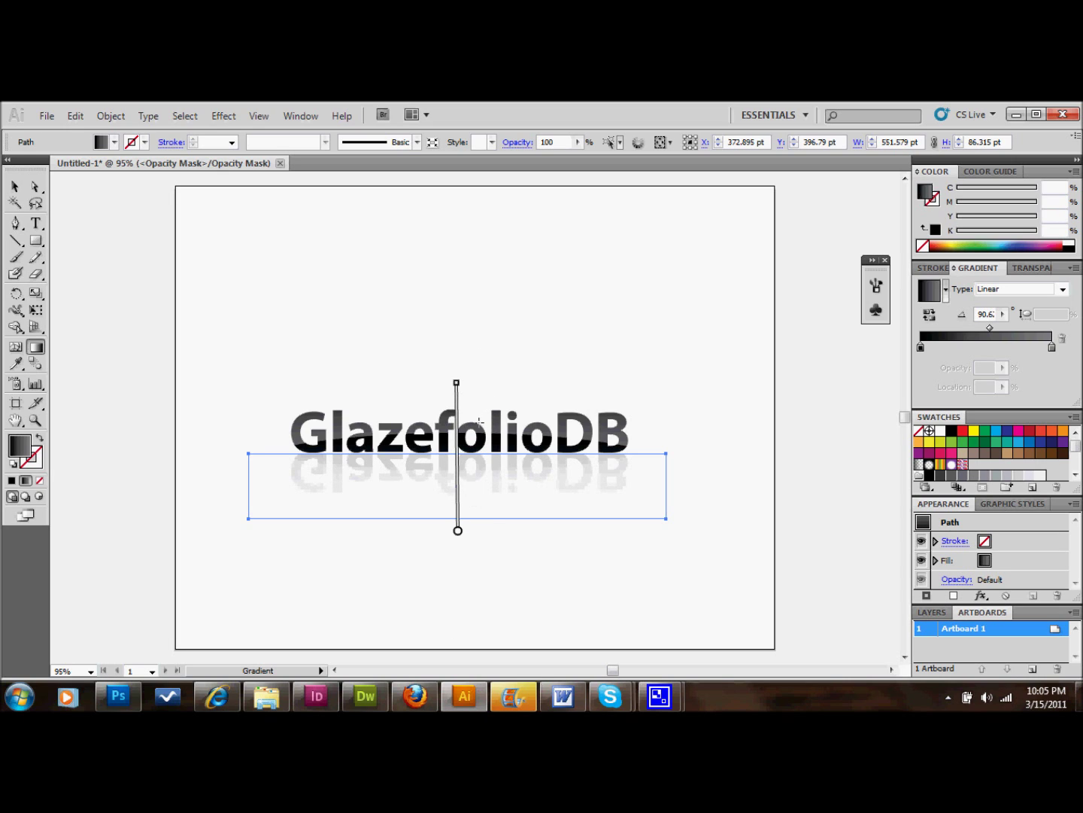
pyautogui.moveTo(480, 545); pyautogui.dragTo(479, 368)
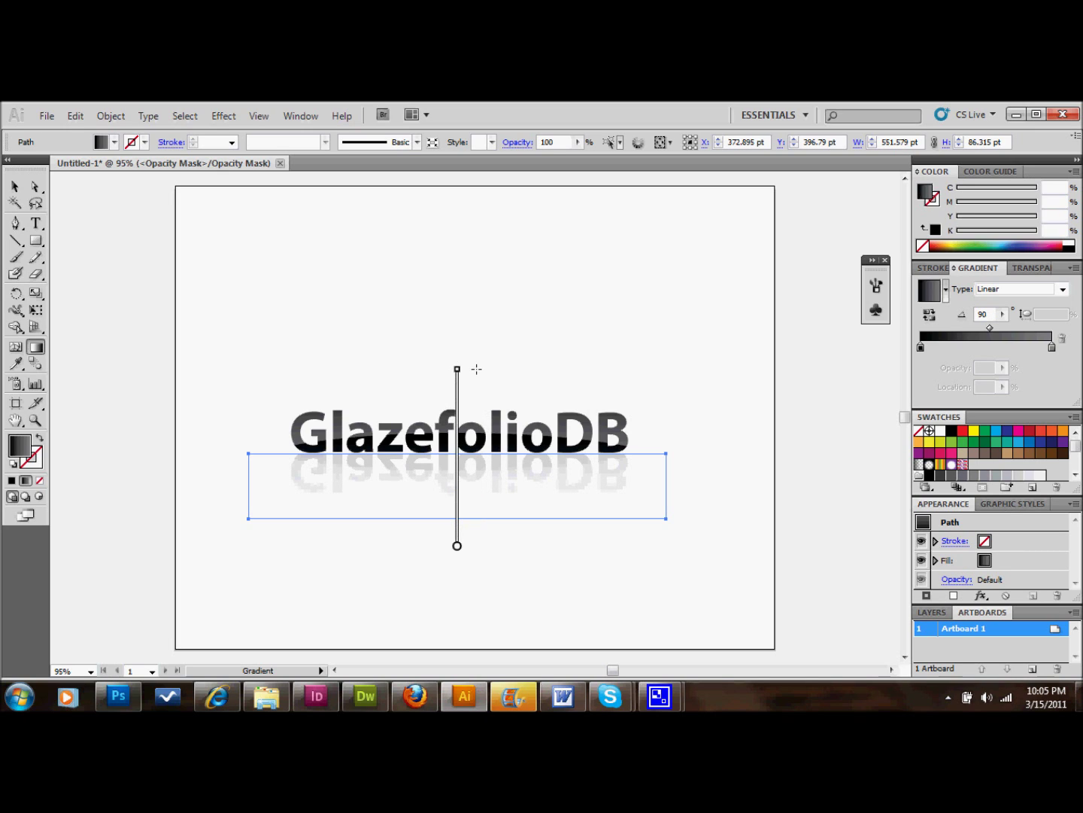
pyautogui.moveTo(484, 560); pyautogui.dragTo(484, 386)
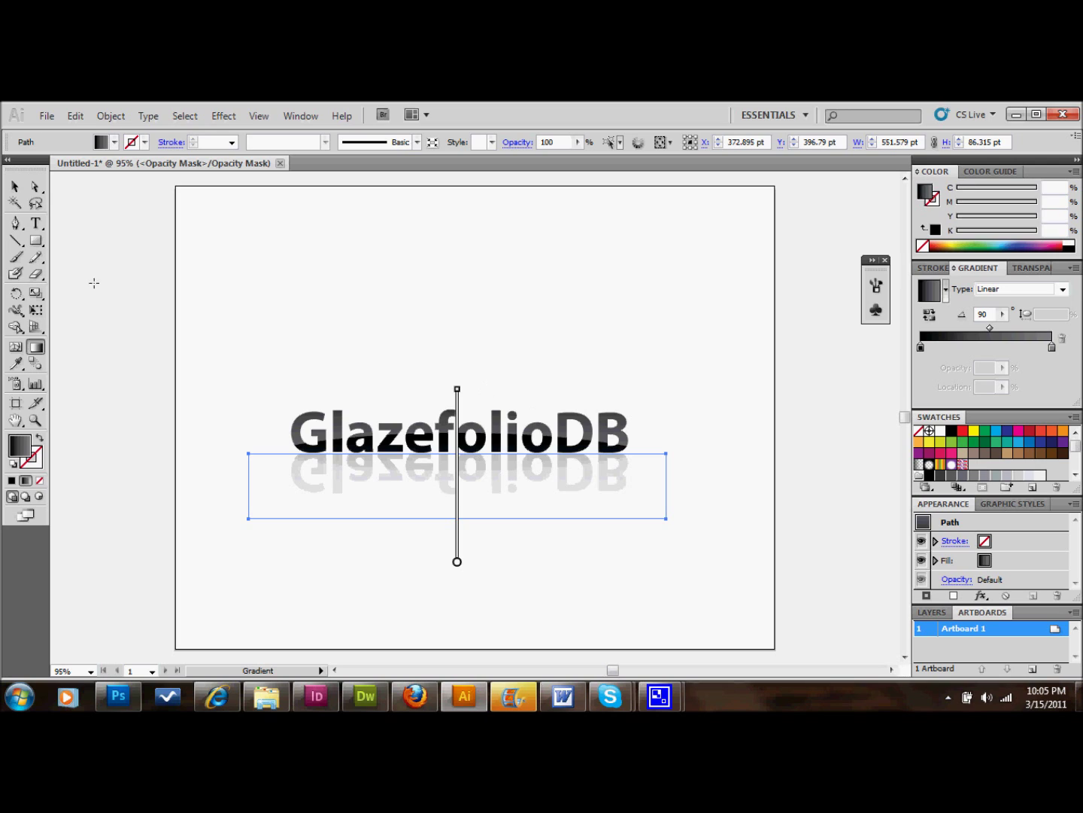
pyautogui.click(15, 185)
pyautogui.click(286, 259)
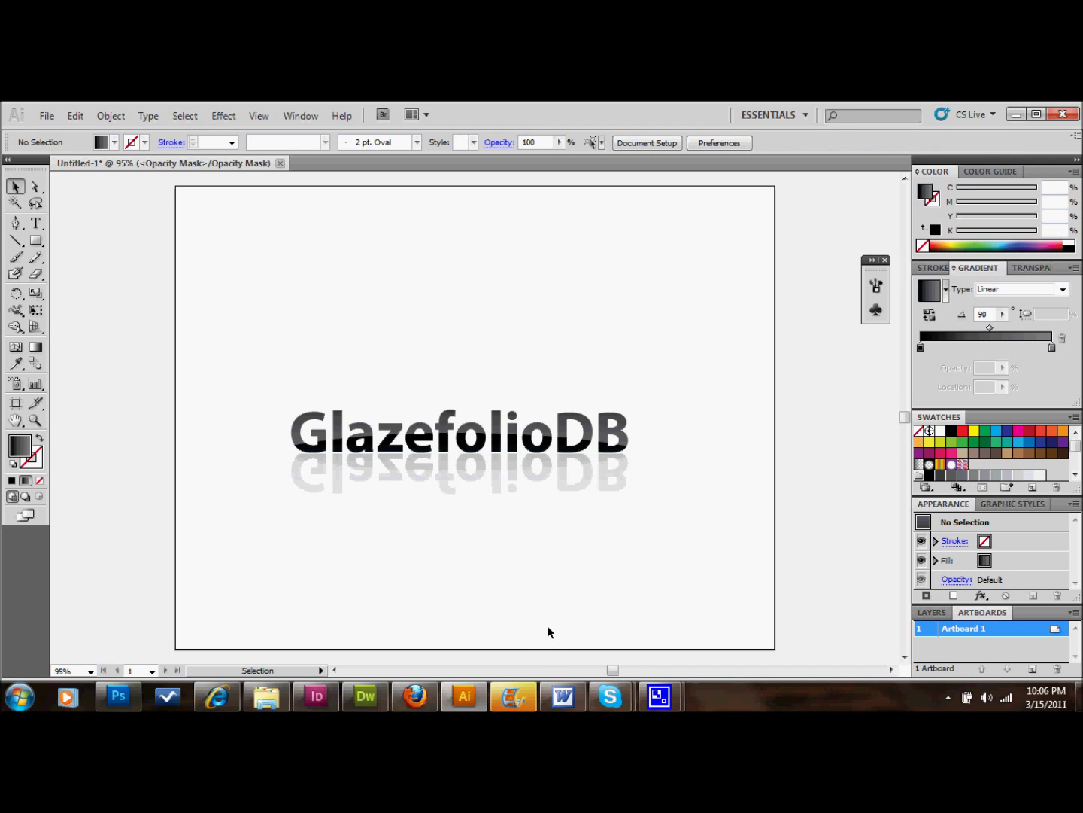
# Step: Shorten the mask gradient so it runs from black near the rectangle's lower edge to gray just above its upper edge, and deselect it
pyautogui.click(521, 489)
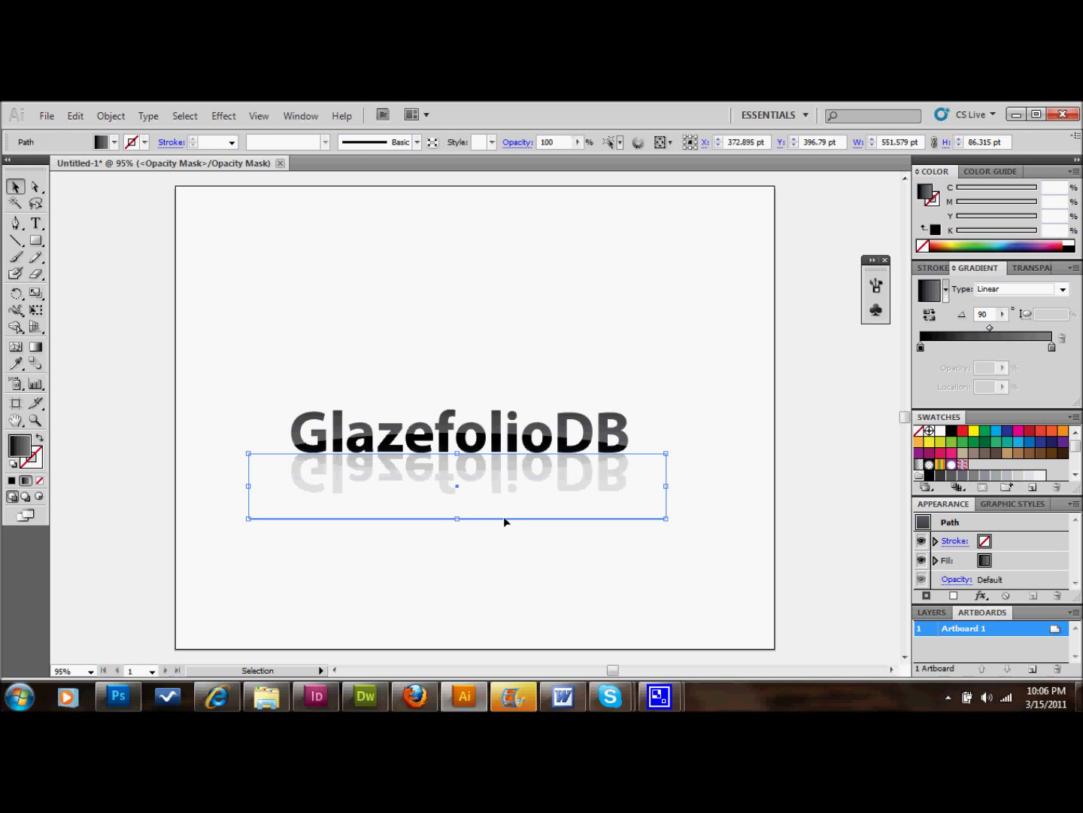
pyautogui.click(36, 347)
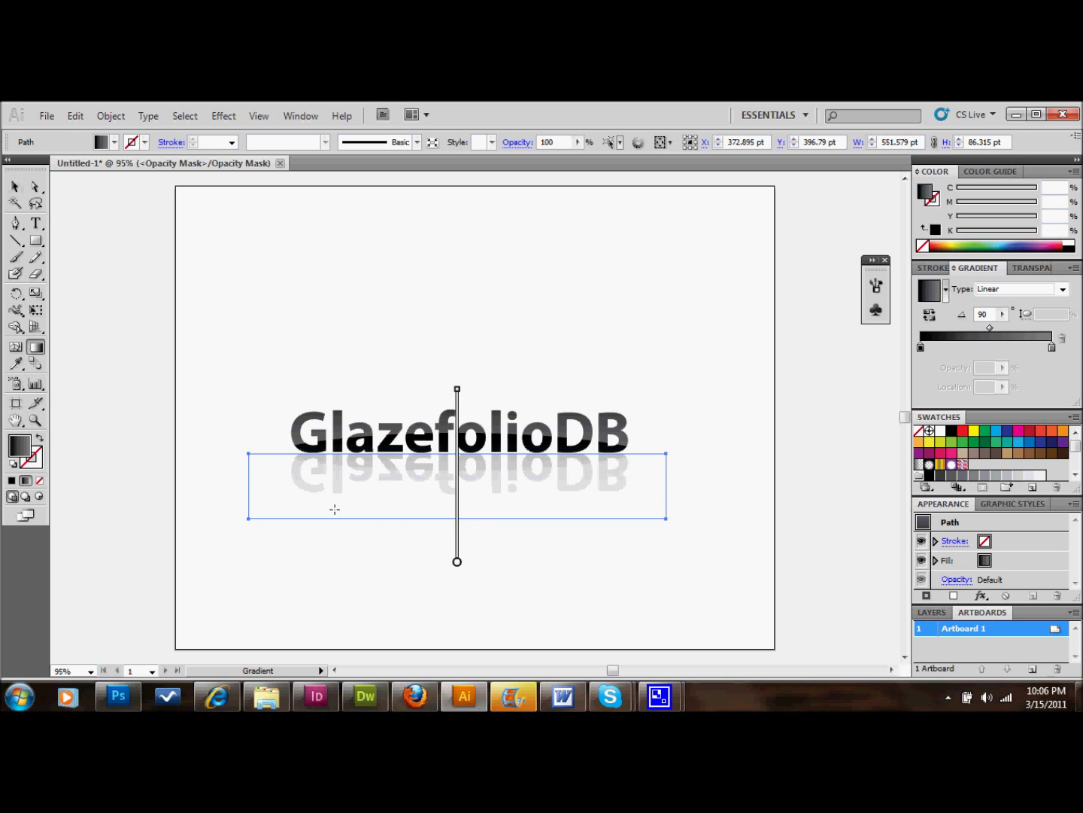
pyautogui.moveTo(460, 565)
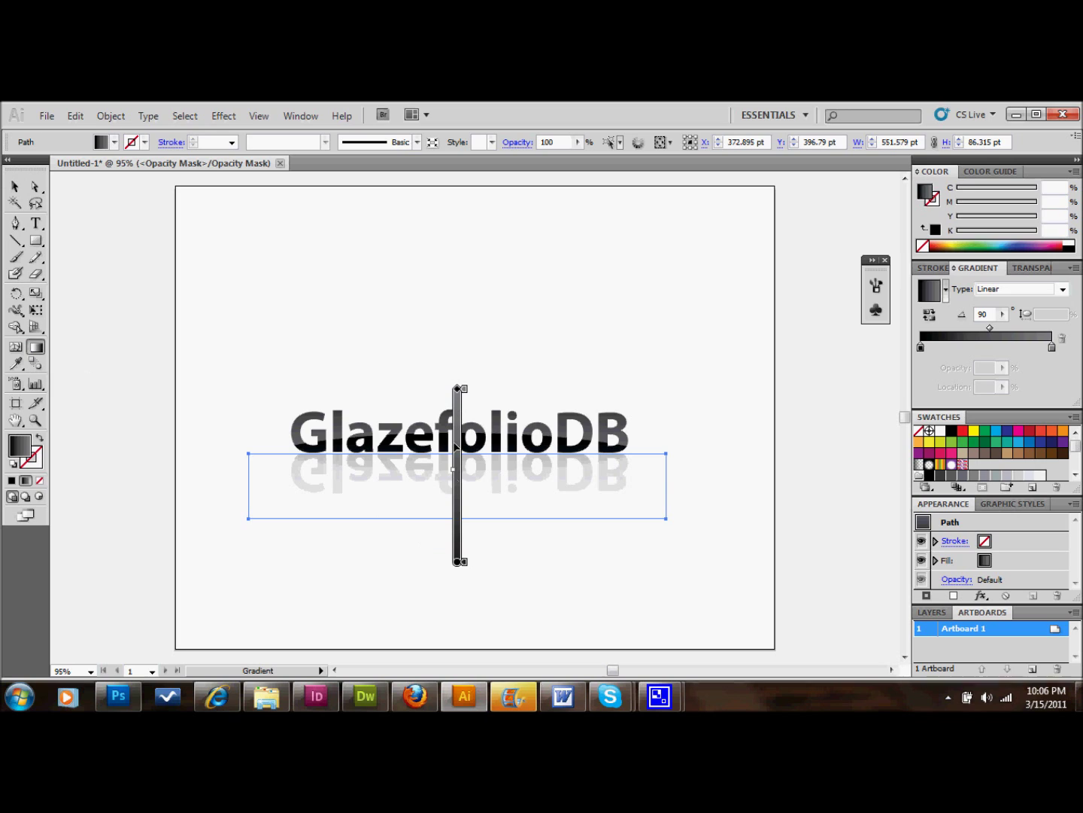
pyautogui.moveTo(458, 390); pyautogui.dragTo(457, 442)
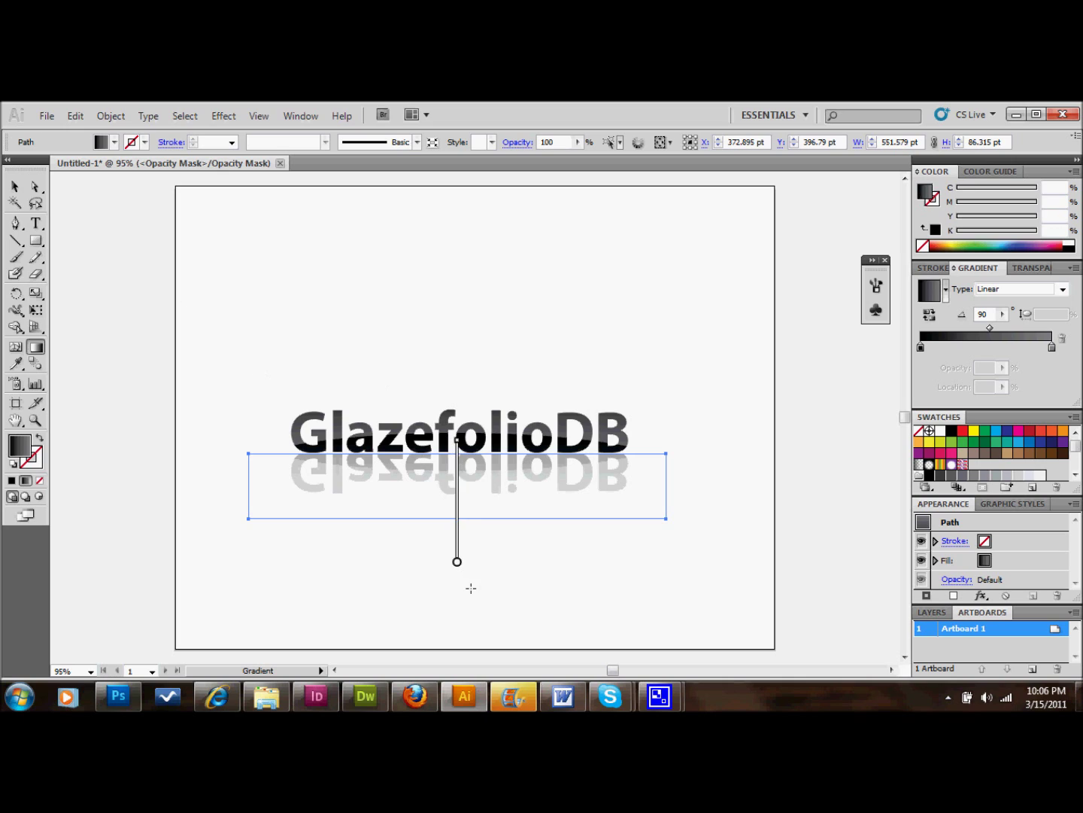
pyautogui.moveTo(458, 562); pyautogui.dragTo(456, 528)
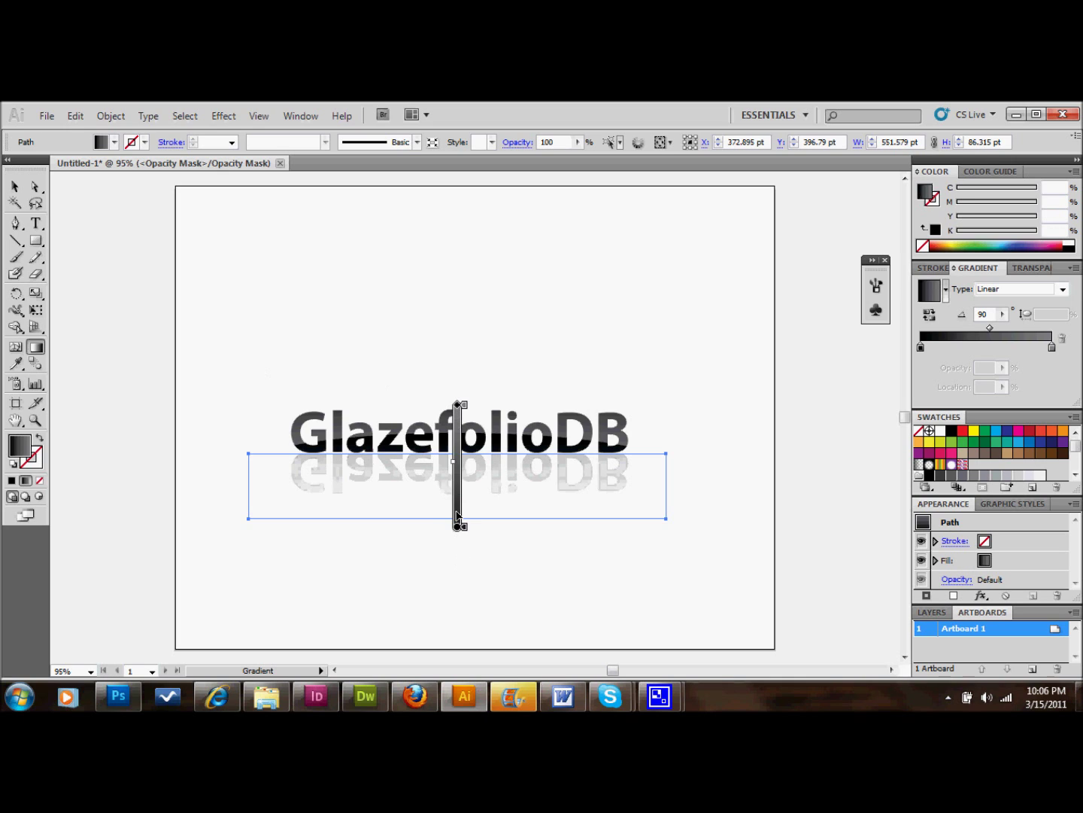
pyautogui.moveTo(457, 404); pyautogui.dragTo(458, 445)
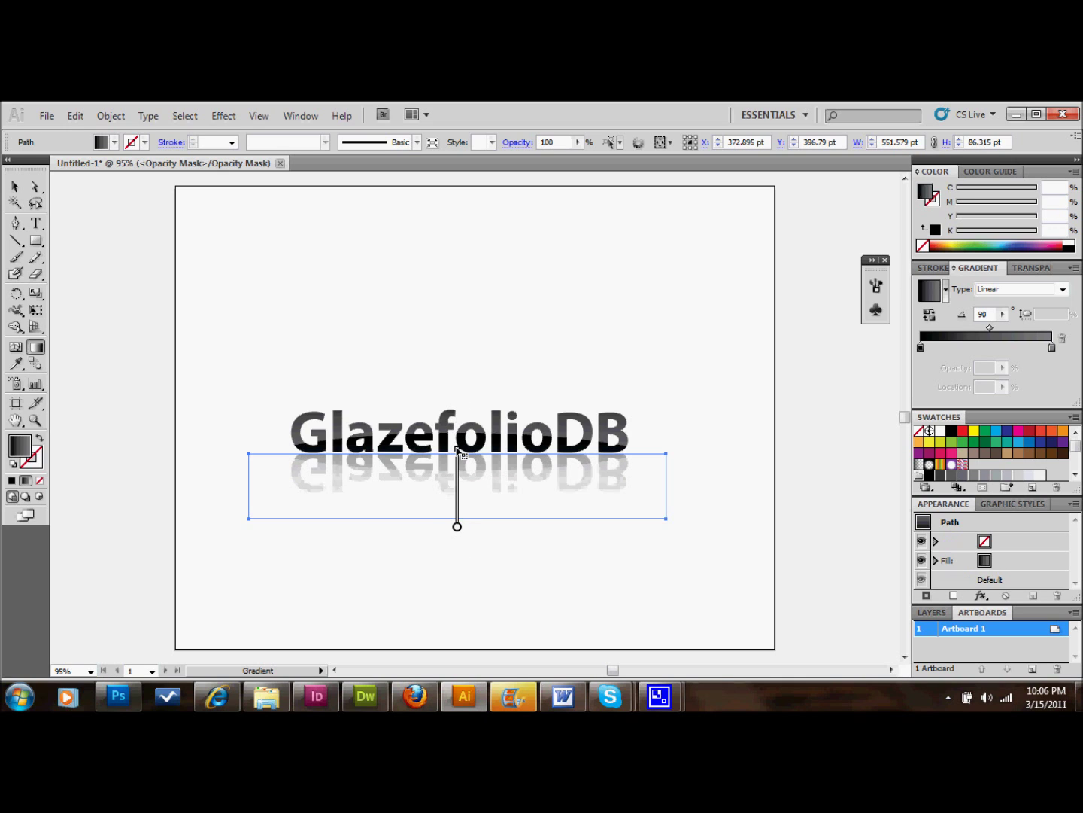
pyautogui.moveTo(458, 525)
pyautogui.mouseDown()
pyautogui.moveTo(457, 536)
pyautogui.moveTo(457, 513)
pyautogui.mouseUp()
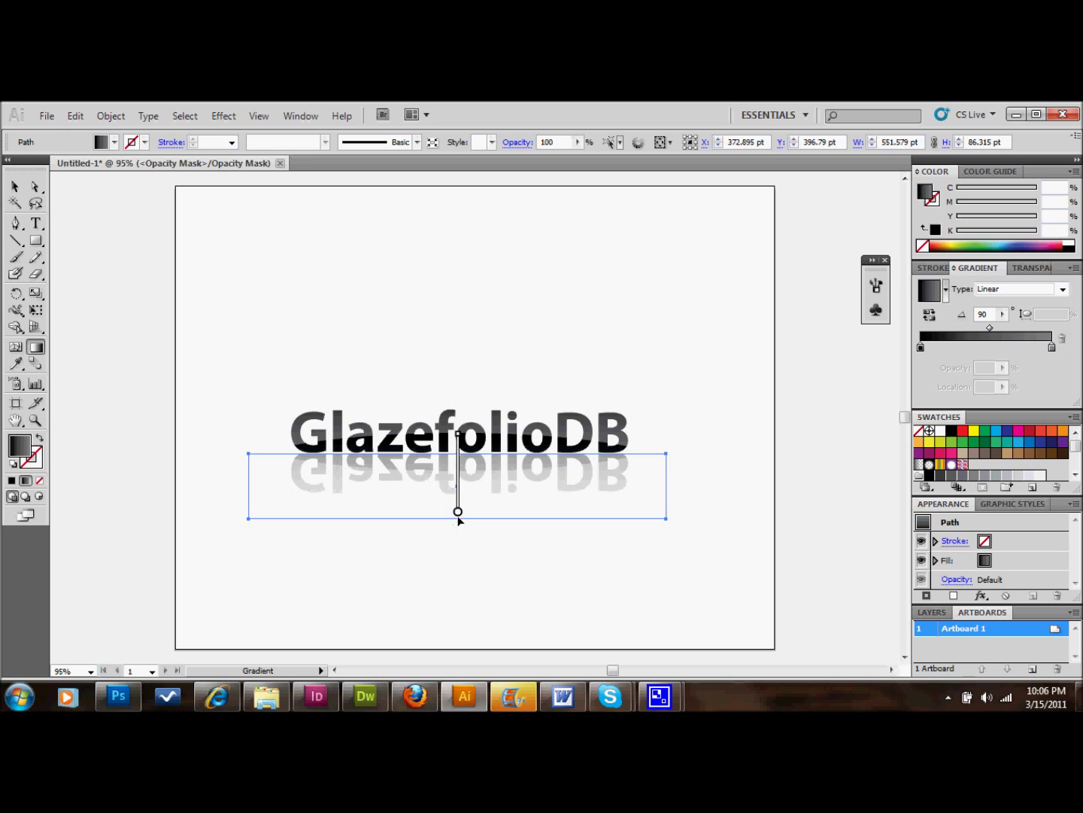
pyautogui.click(16, 186)
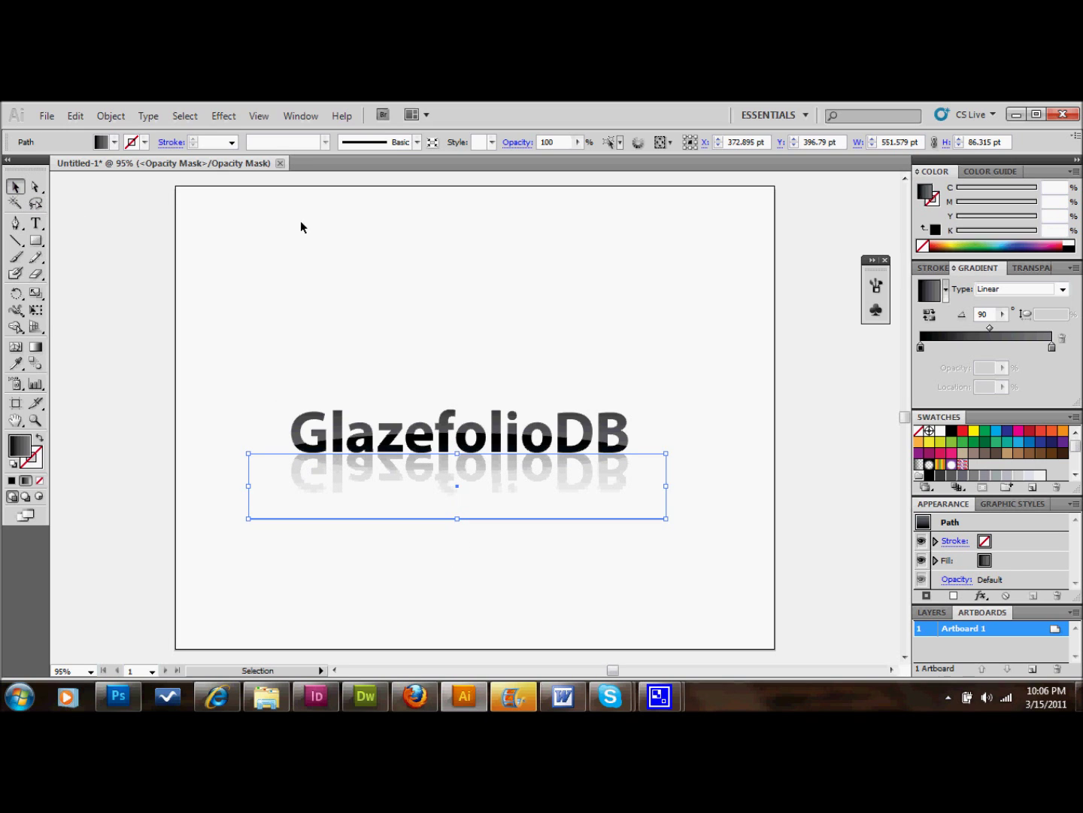
pyautogui.click(304, 226)
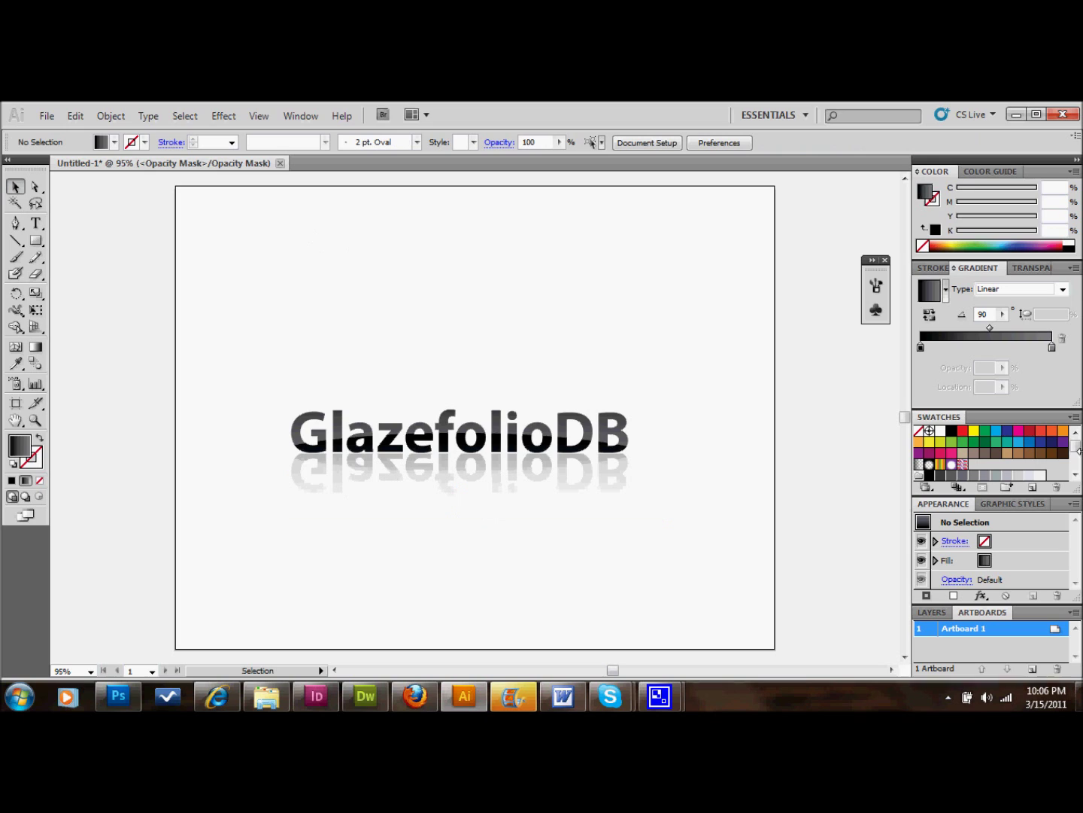
# Step: Nudge the gradient-filled mask rectangle up by three increments so it slightly overlaps the original text's baseline, and deselect it
pyautogui.click(544, 472)
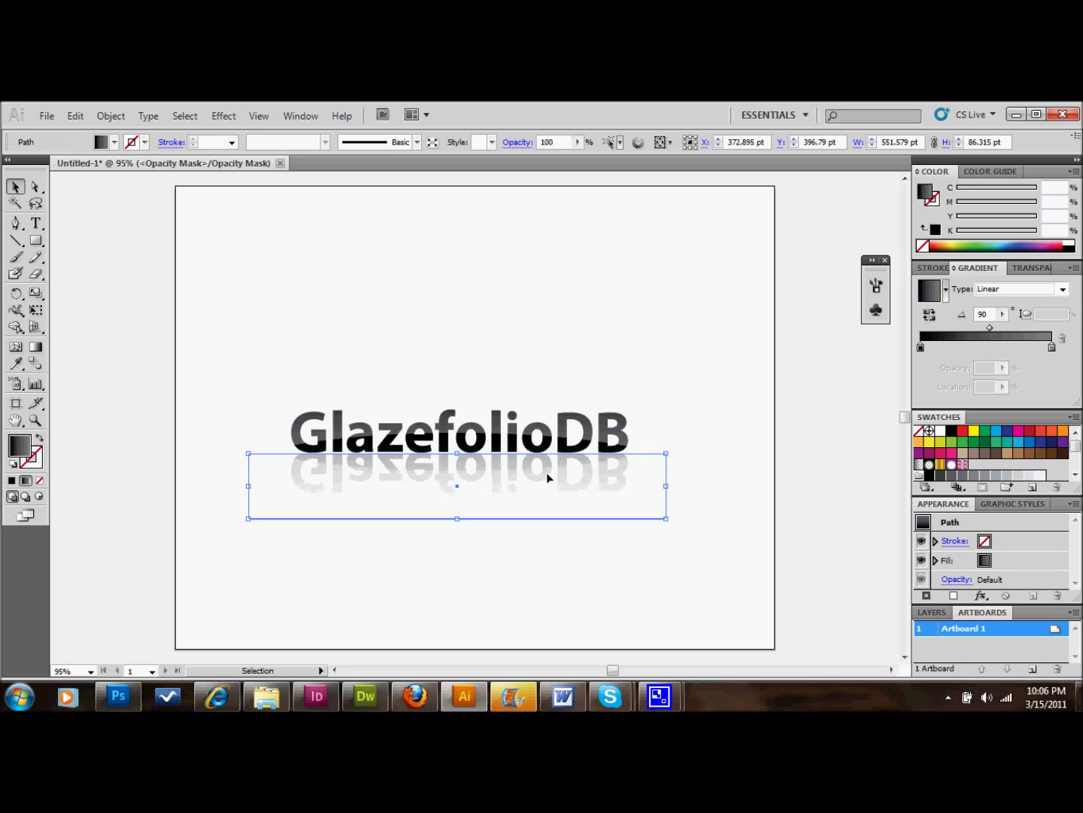
pyautogui.press('Up')
pyautogui.press('Up')
pyautogui.press('Up')
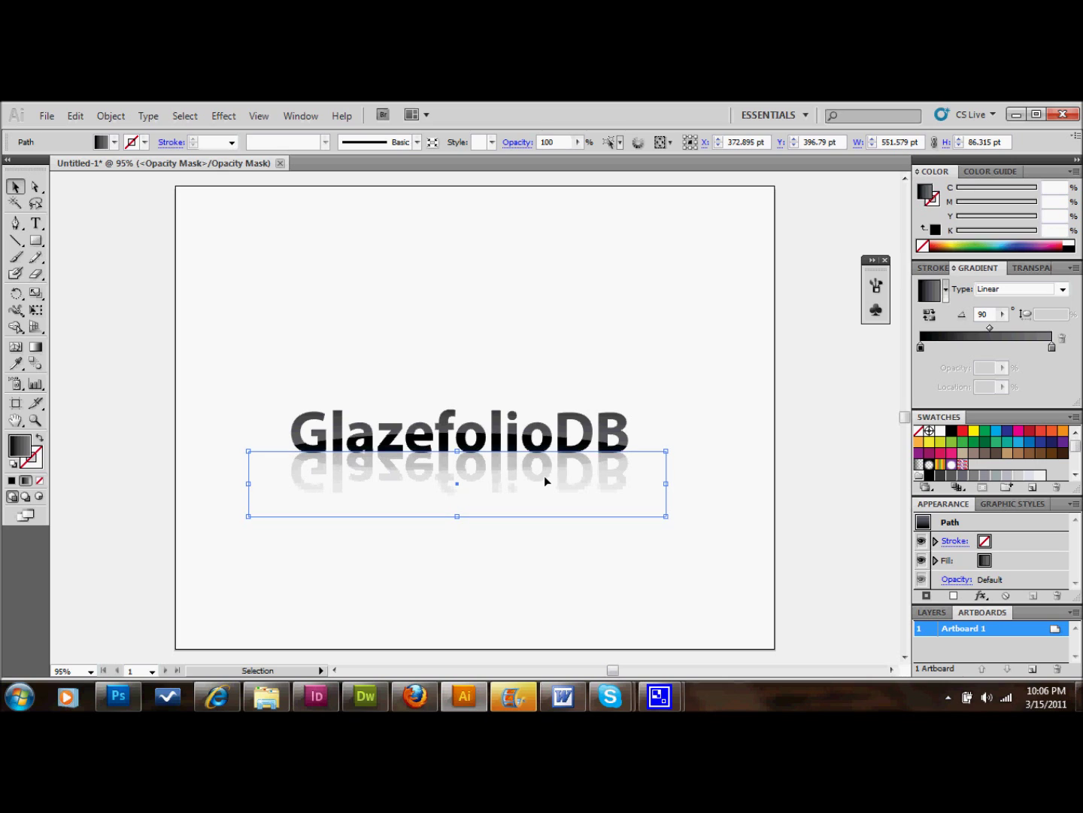
pyautogui.click(703, 370)
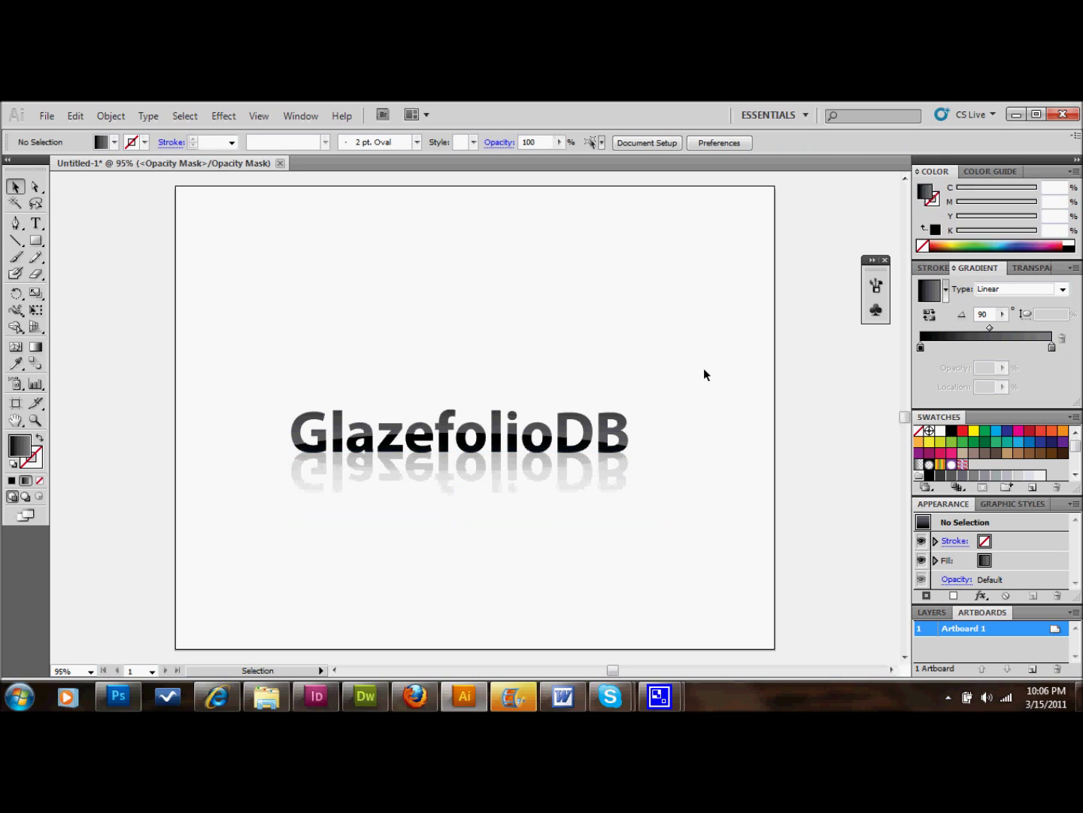